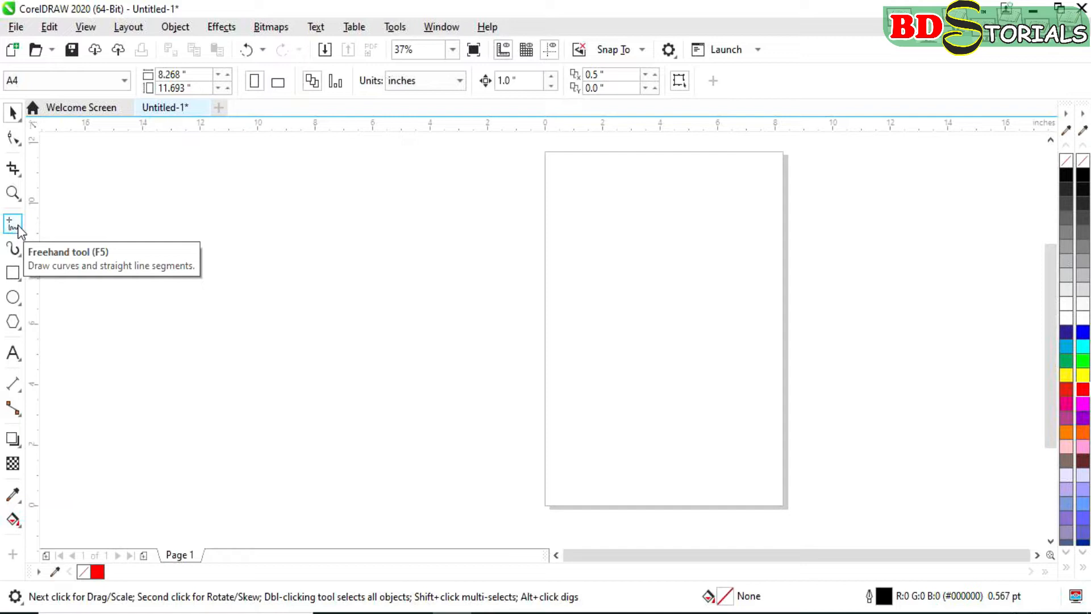
# Draw an open wavy curve about 19 inches wide with the Freehand tool and delete it
pyautogui.click(18, 225)
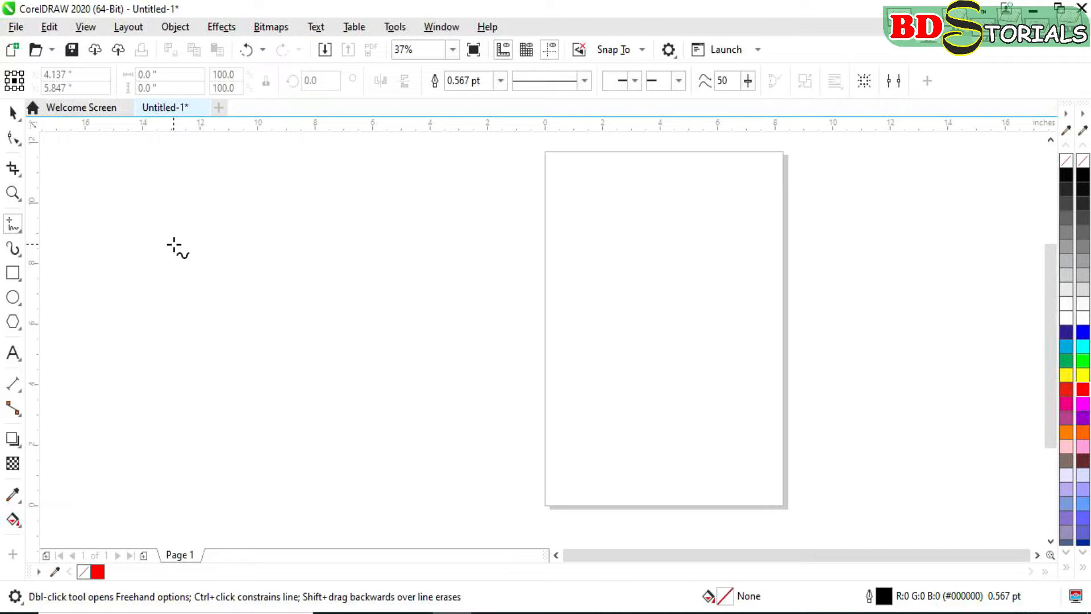
pyautogui.moveTo(174, 244)
pyautogui.mouseDown()
pyautogui.moveTo(202, 288)
pyautogui.moveTo(252, 291)
pyautogui.moveTo(307, 259)
pyautogui.moveTo(378, 253)
pyautogui.moveTo(430, 297)
pyautogui.moveTo(499, 250)
pyautogui.moveTo(555, 237)
pyautogui.moveTo(604, 266)
pyautogui.moveTo(652, 265)
pyautogui.moveTo(720, 233)
pyautogui.mouseUp()
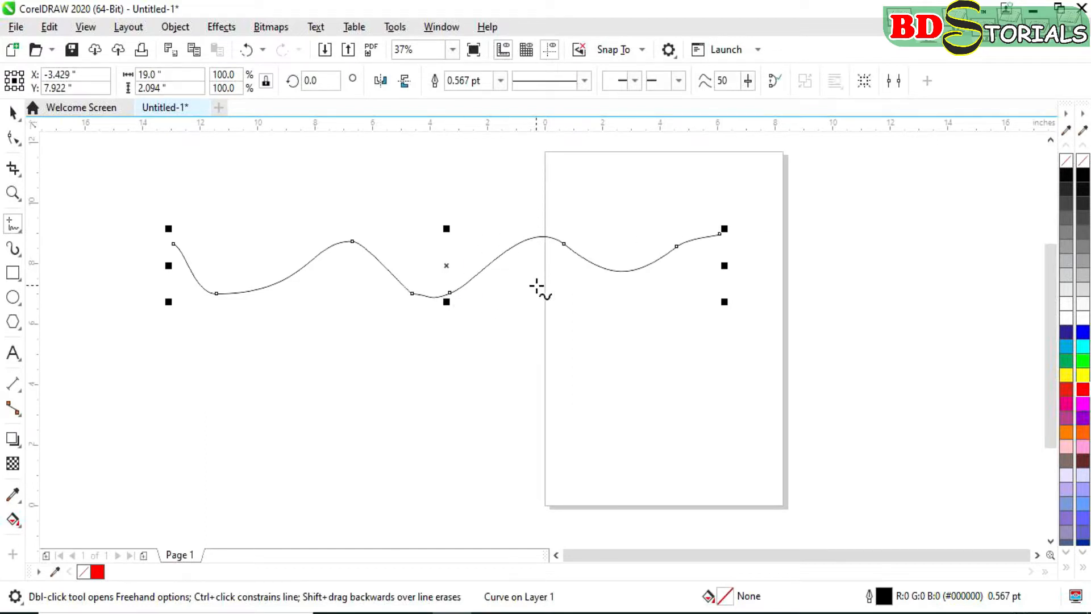
pyautogui.press('Delete')
# Draw a closed freehand shape about 21 by 9.8 inches with a red fill, and delete it
pyautogui.moveTo(401, 208)
pyautogui.mouseDown()
pyautogui.moveTo(419, 260)
pyautogui.moveTo(391, 323)
pyautogui.moveTo(390, 363)
pyautogui.moveTo(421, 386)
pyautogui.moveTo(453, 307)
pyautogui.moveTo(492, 283)
pyautogui.moveTo(519, 221)
pyautogui.moveTo(540, 233)
pyautogui.moveTo(542, 269)
pyautogui.moveTo(500, 354)
pyautogui.moveTo(522, 400)
pyautogui.moveTo(525, 447)
pyautogui.moveTo(552, 448)
pyautogui.moveTo(583, 368)
pyautogui.moveTo(641, 378)
pyautogui.moveTo(662, 309)
pyautogui.moveTo(736, 288)
pyautogui.moveTo(745, 245)
pyautogui.moveTo(675, 176)
pyautogui.moveTo(628, 187)
pyautogui.moveTo(564, 163)
pyautogui.moveTo(520, 179)
pyautogui.moveTo(465, 153)
pyautogui.moveTo(384, 178)
pyautogui.moveTo(337, 211)
pyautogui.moveTo(244, 209)
pyautogui.moveTo(159, 255)
pyautogui.moveTo(143, 293)
pyautogui.moveTo(153, 323)
pyautogui.moveTo(266, 281)
pyautogui.moveTo(292, 298)
pyautogui.moveTo(279, 378)
pyautogui.moveTo(290, 409)
pyautogui.moveTo(326, 374)
pyautogui.moveTo(402, 209)
pyautogui.mouseUp()
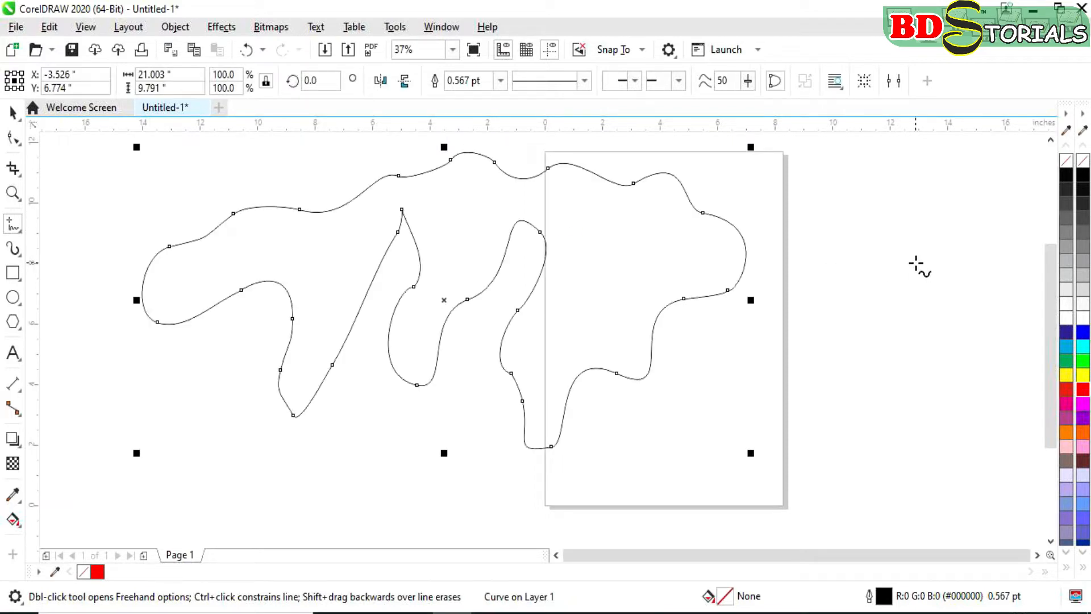
pyautogui.click(12, 112)
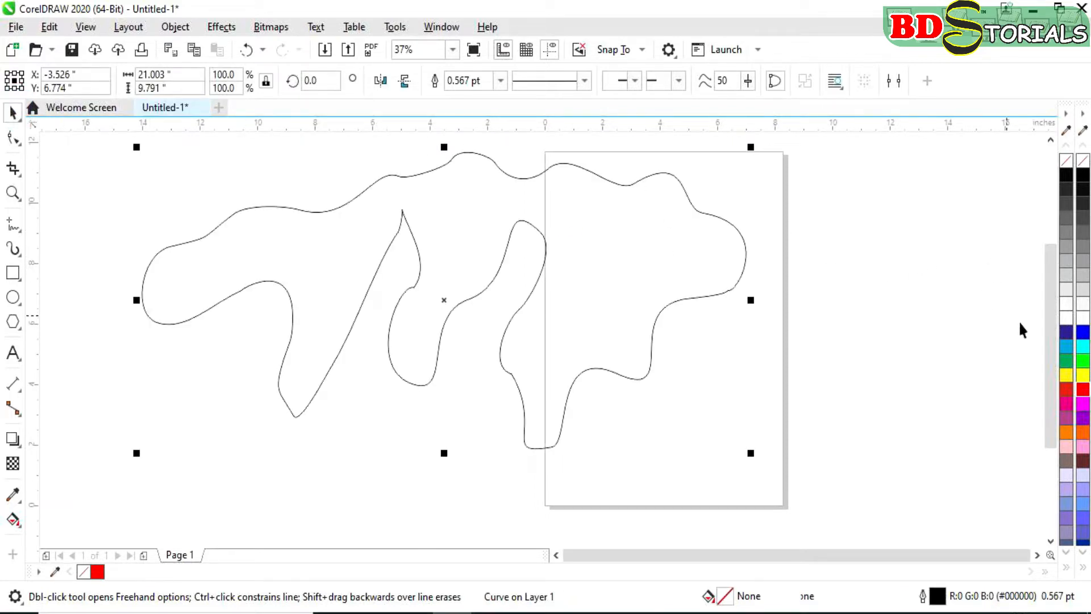
pyautogui.click(1082, 390)
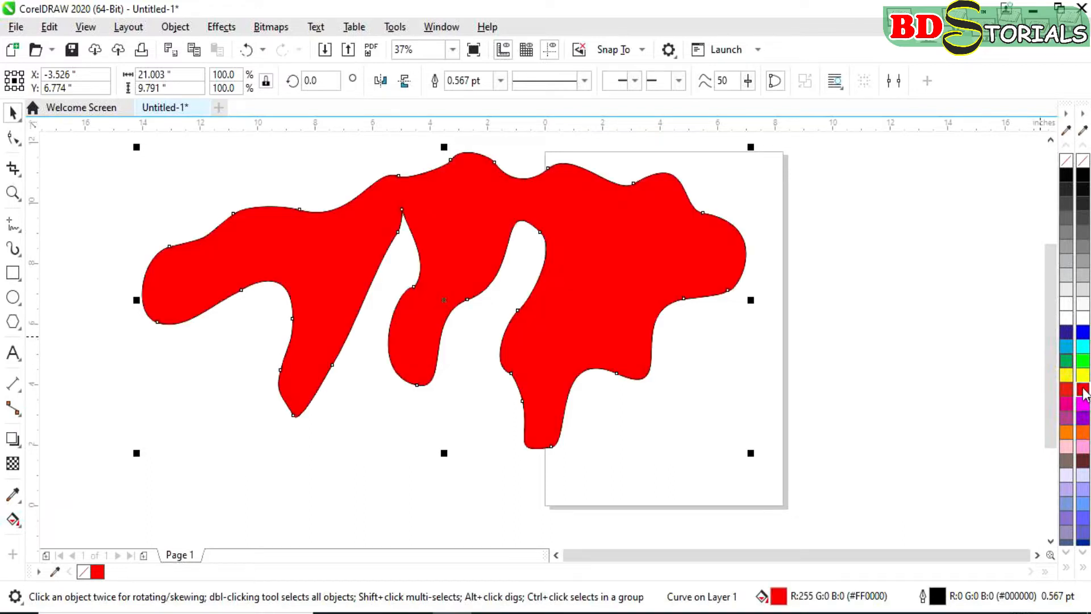
pyautogui.press('Delete')
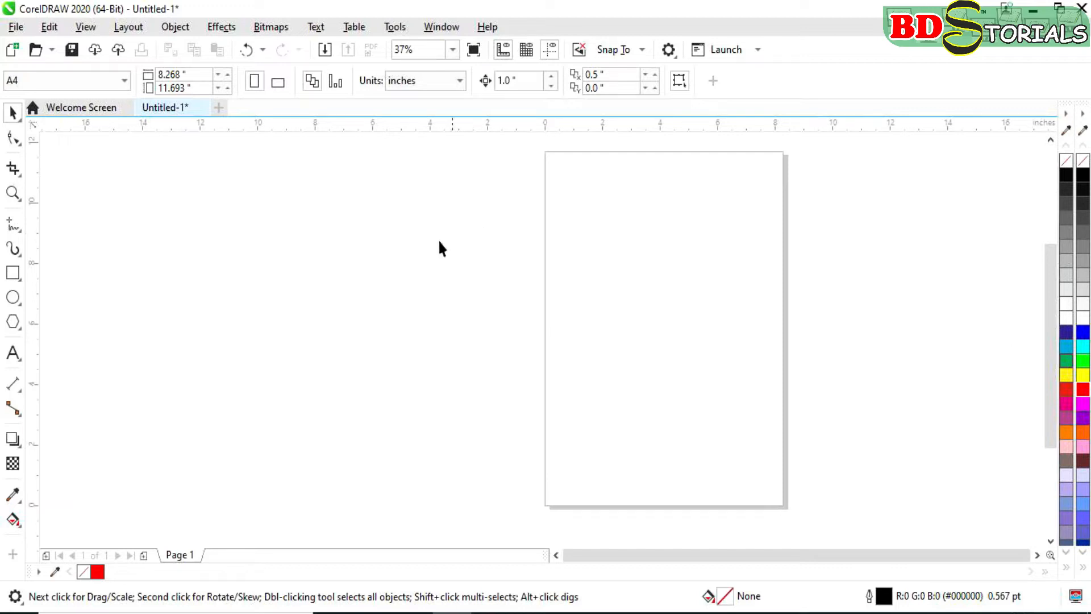
# Draw a straight, nearly horizontal line about 13.2 inches long with the Freehand tool
pyautogui.click(15, 226)
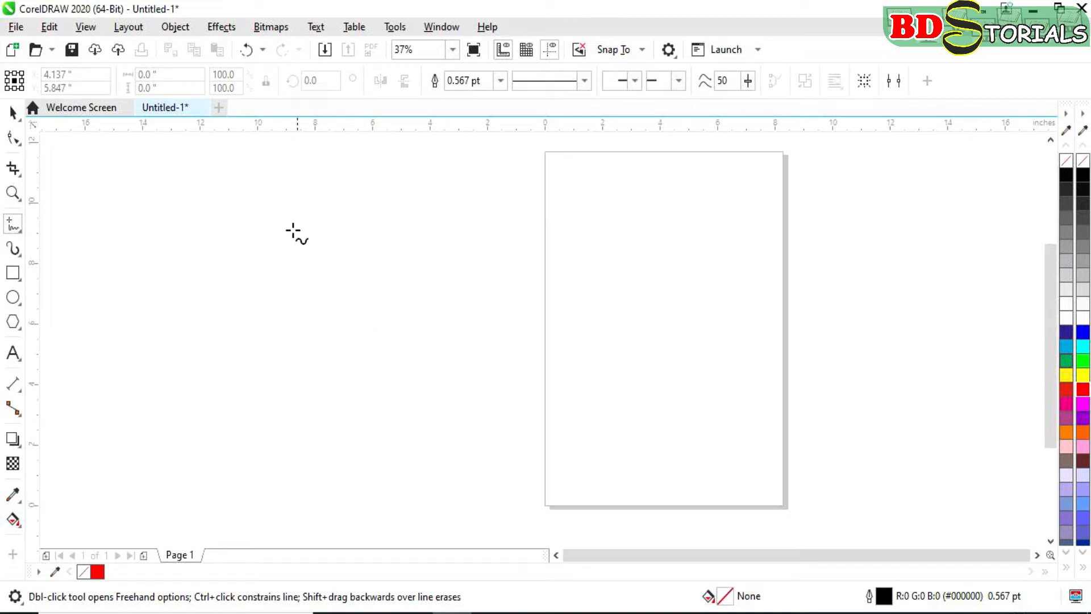
pyautogui.click(253, 282)
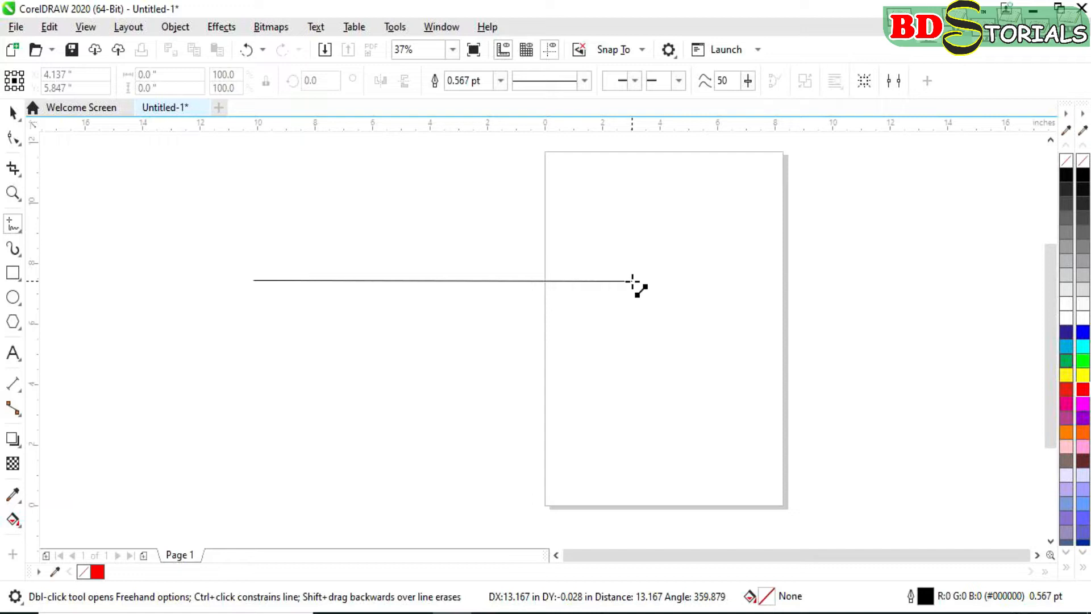
pyautogui.click(632, 280)
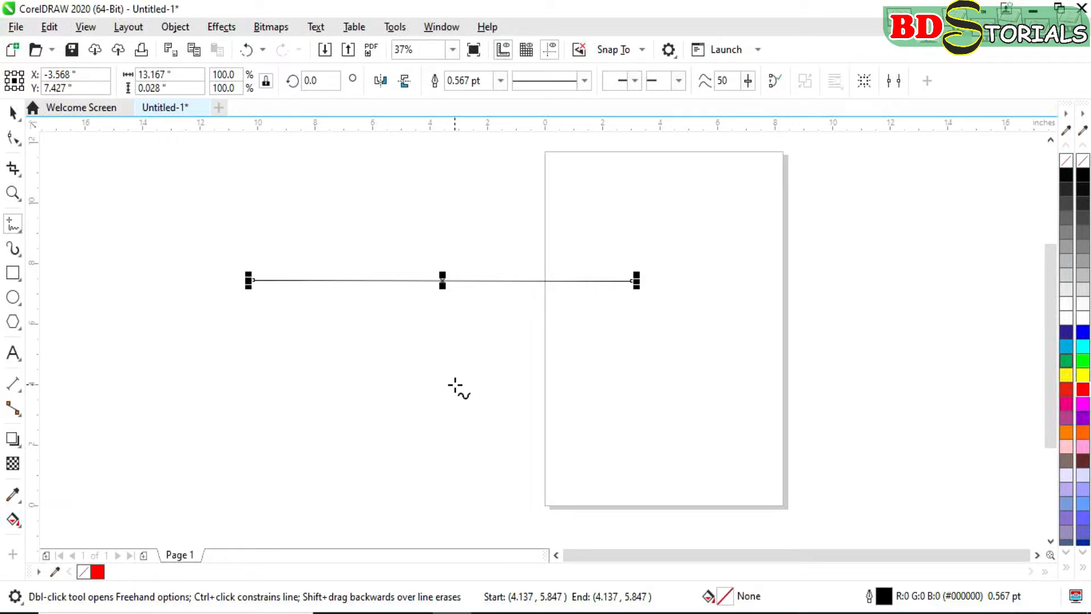
# Delete the line and draw an exactly horizontal freehand line about 16.3 inches long
pyautogui.press('Delete')
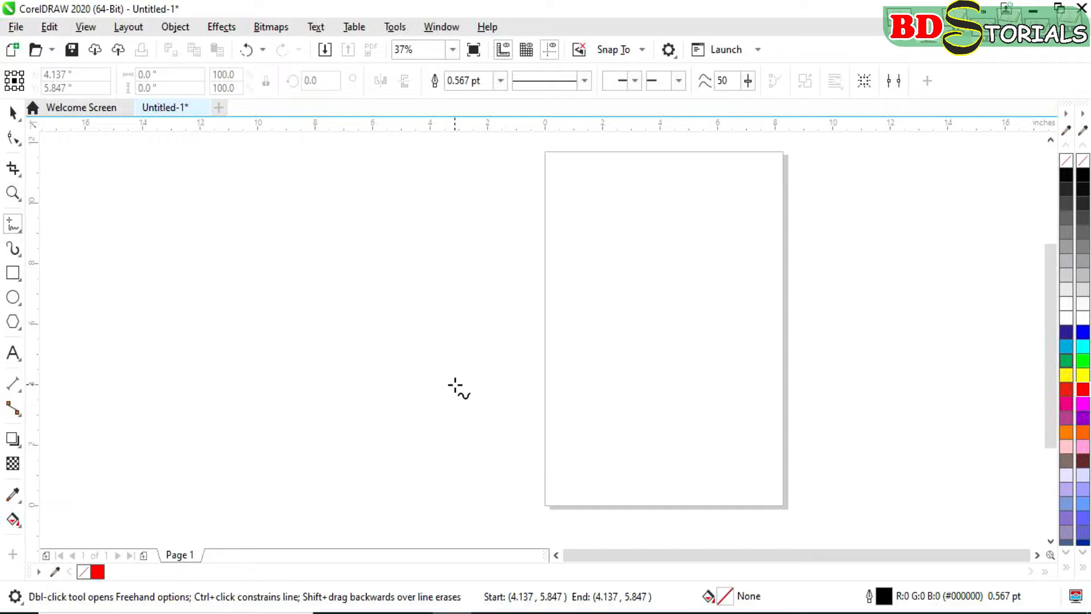
pyautogui.click(244, 273)
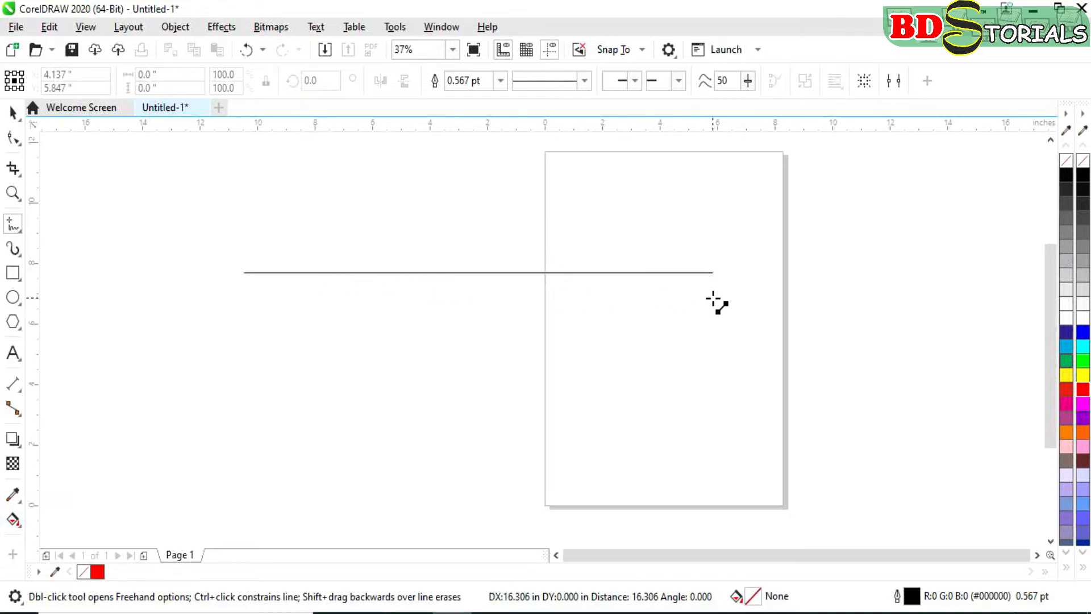
pyautogui.click(711, 298)
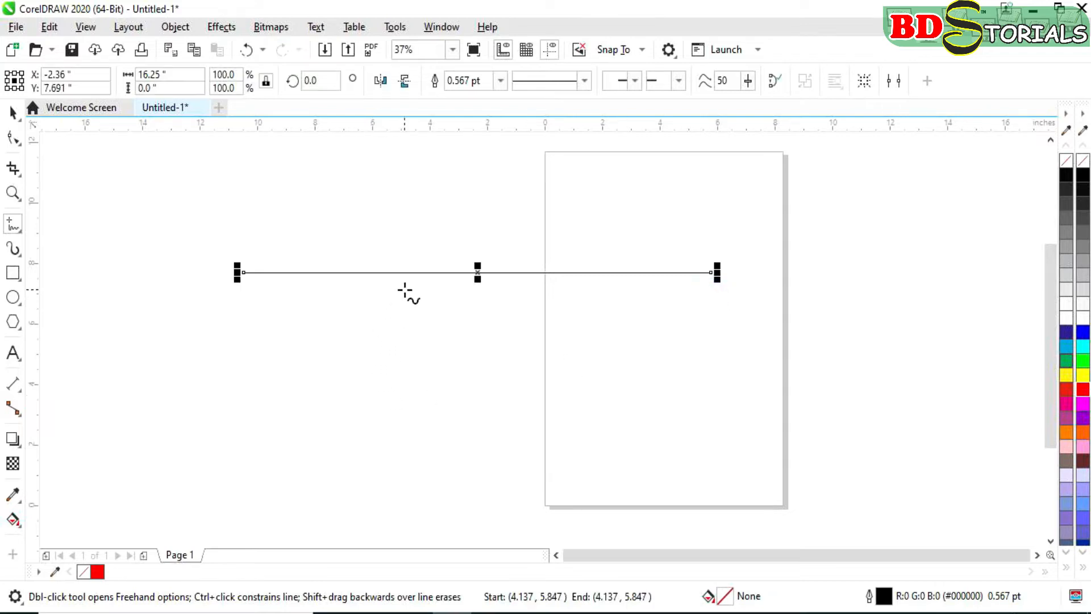
# Move the horizontal line down by about 2.7 inches and slightly to the left, and delete it
pyautogui.click(14, 113)
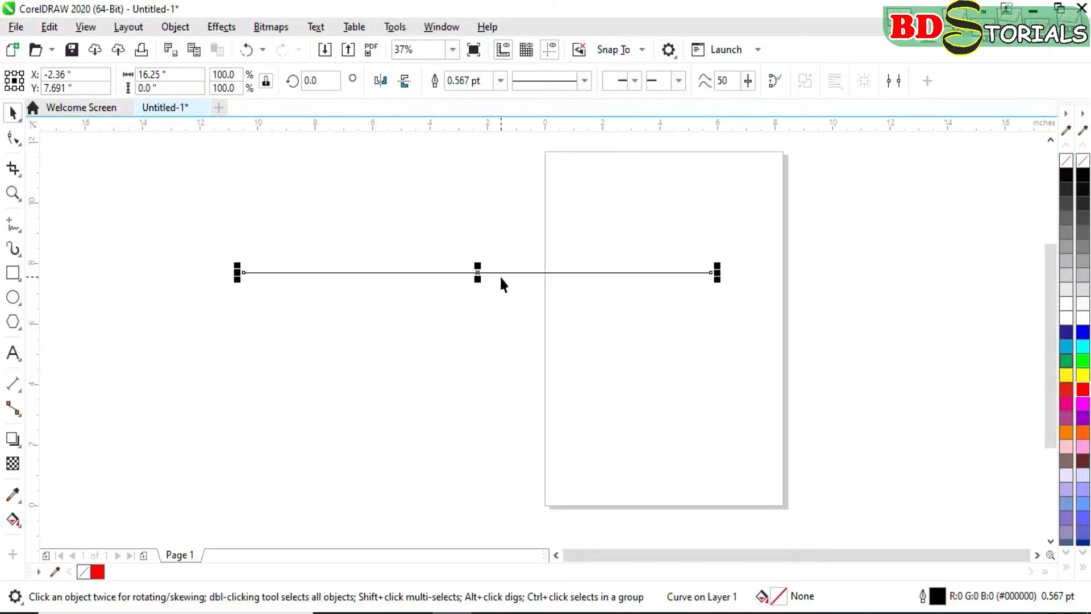
pyautogui.moveTo(502, 273); pyautogui.dragTo(468, 355)
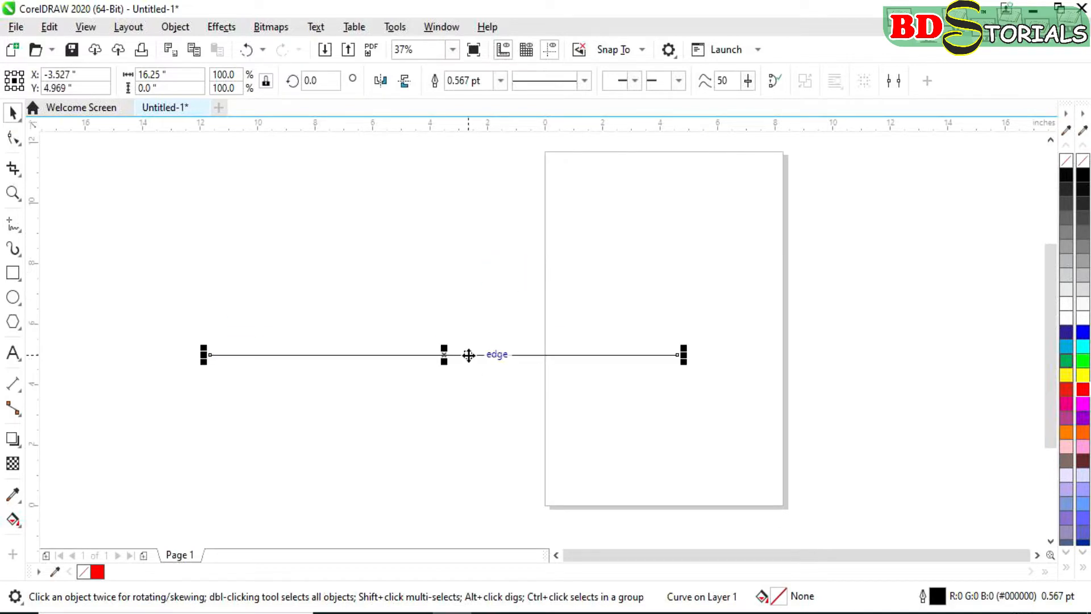
pyautogui.press('Delete')
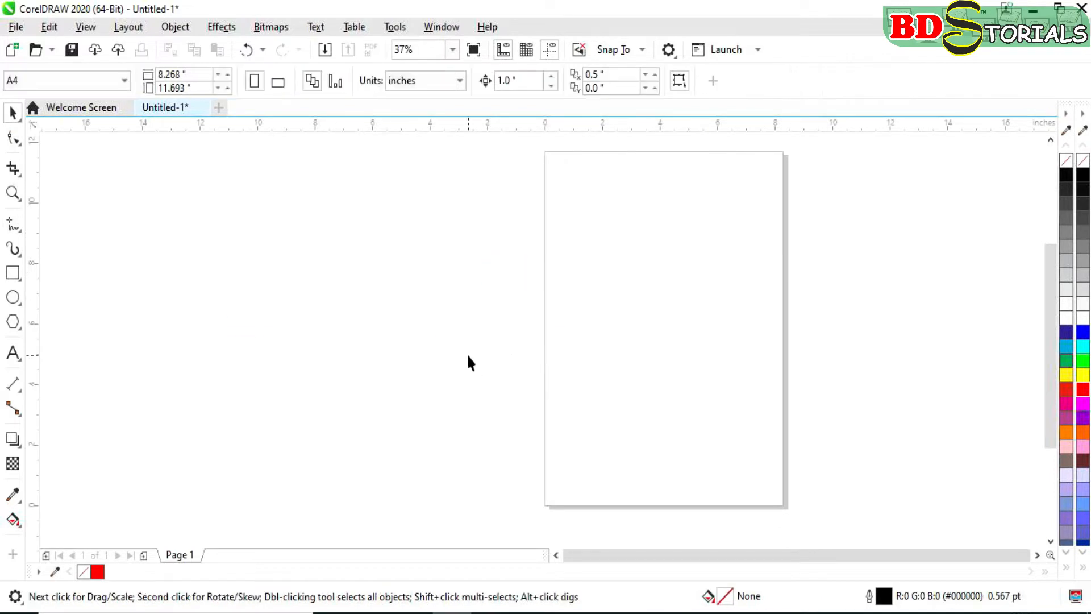
# Draw an exactly vertical line about 10.2 inches long with the Freehand tool beside the page
pyautogui.click(13, 224)
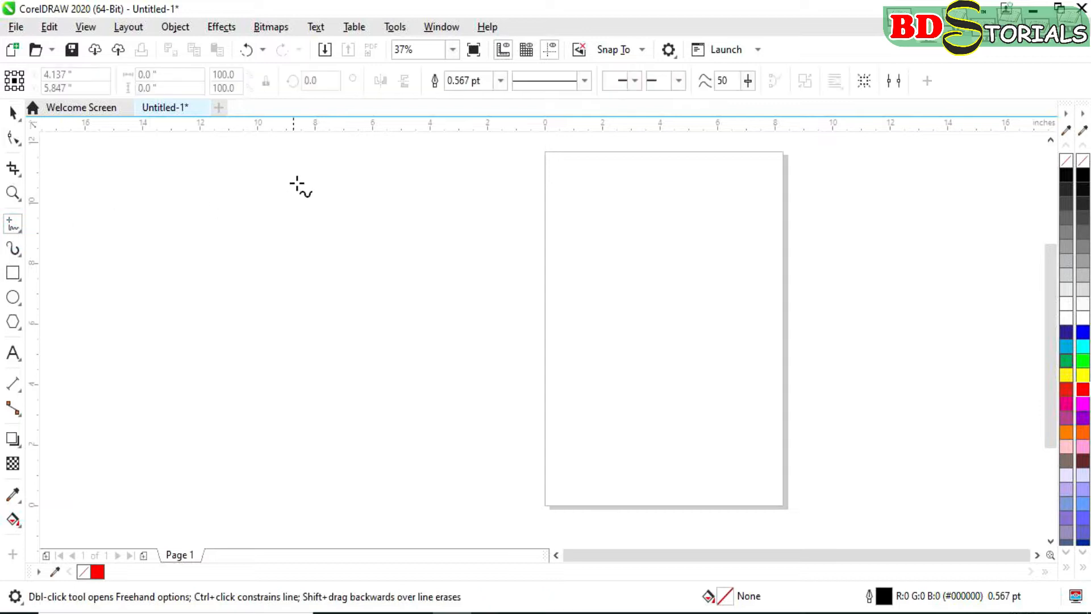
pyautogui.click(390, 171)
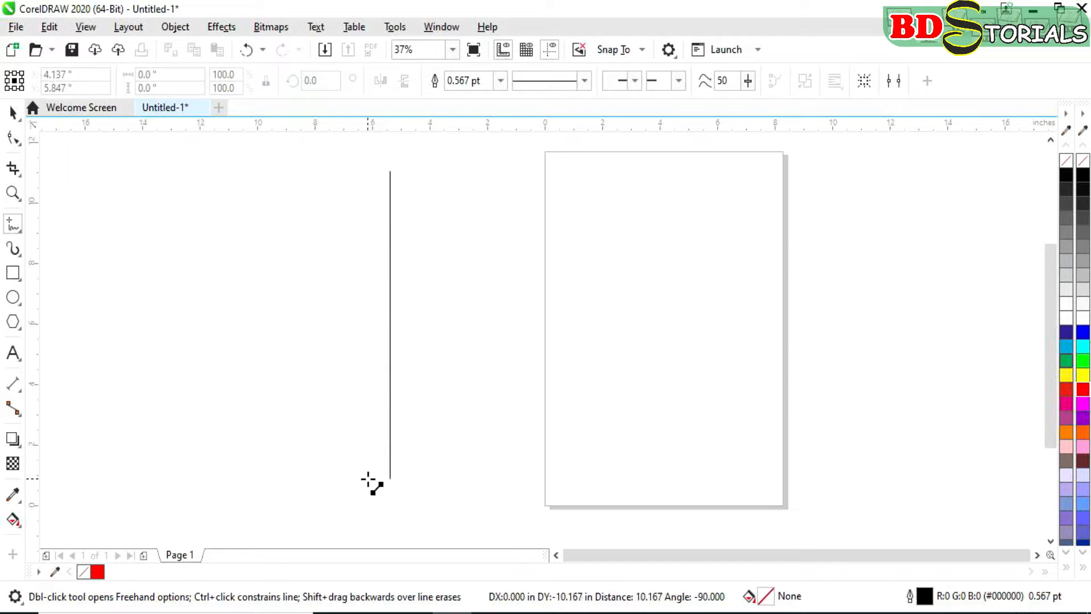
pyautogui.keyDown('ctrl'); pyautogui.click(368, 480); pyautogui.keyUp('ctrl')
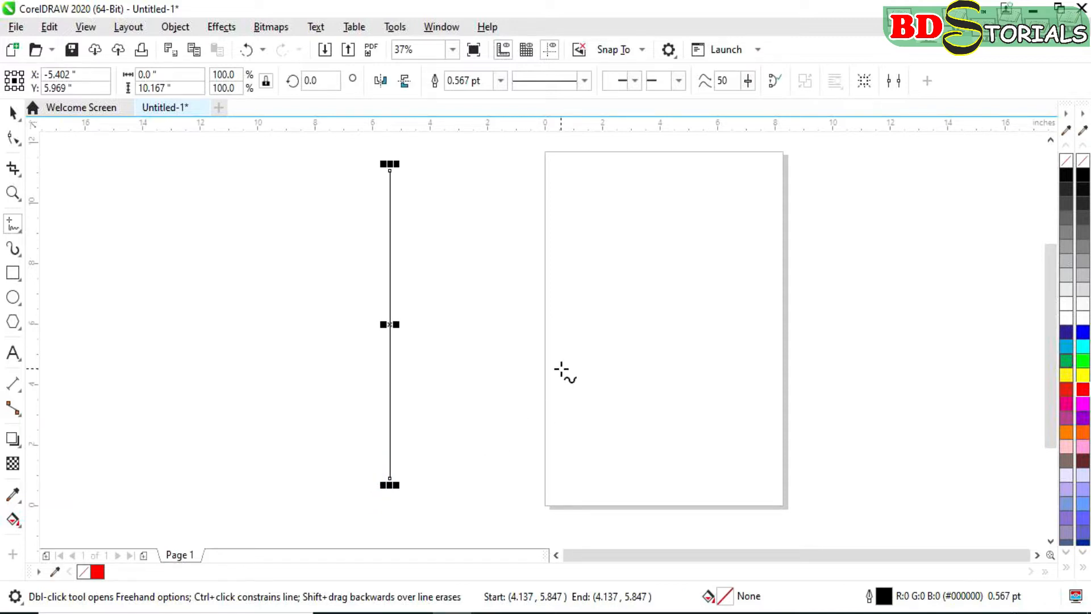
# Delete the vertical line and draw an exactly horizontal line about 13.3 inches long reaching onto the page
pyautogui.press('Delete')
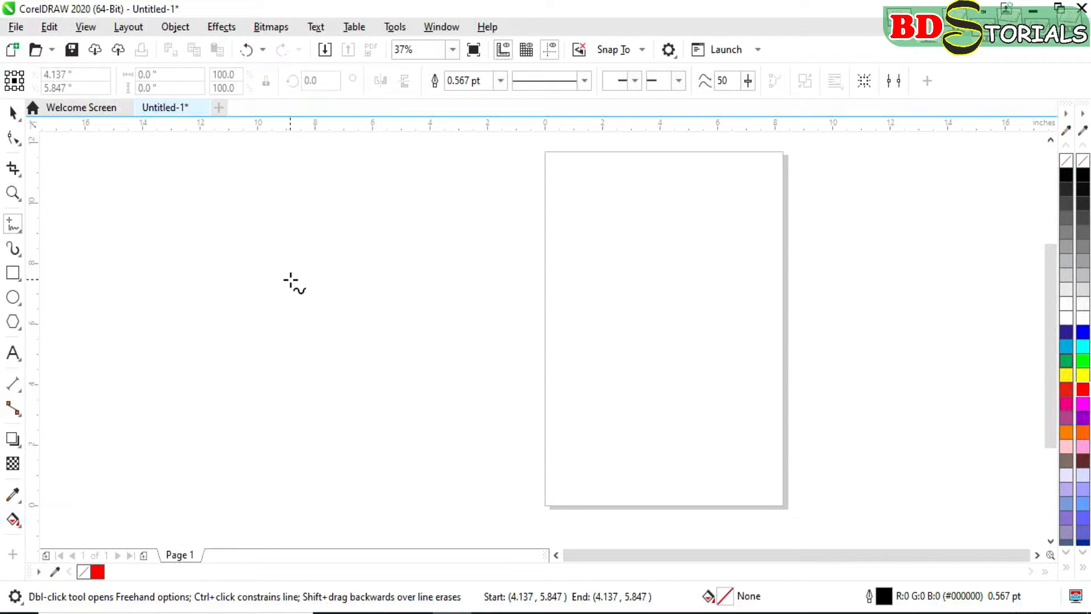
pyautogui.click(290, 279)
pyautogui.click(670, 279)
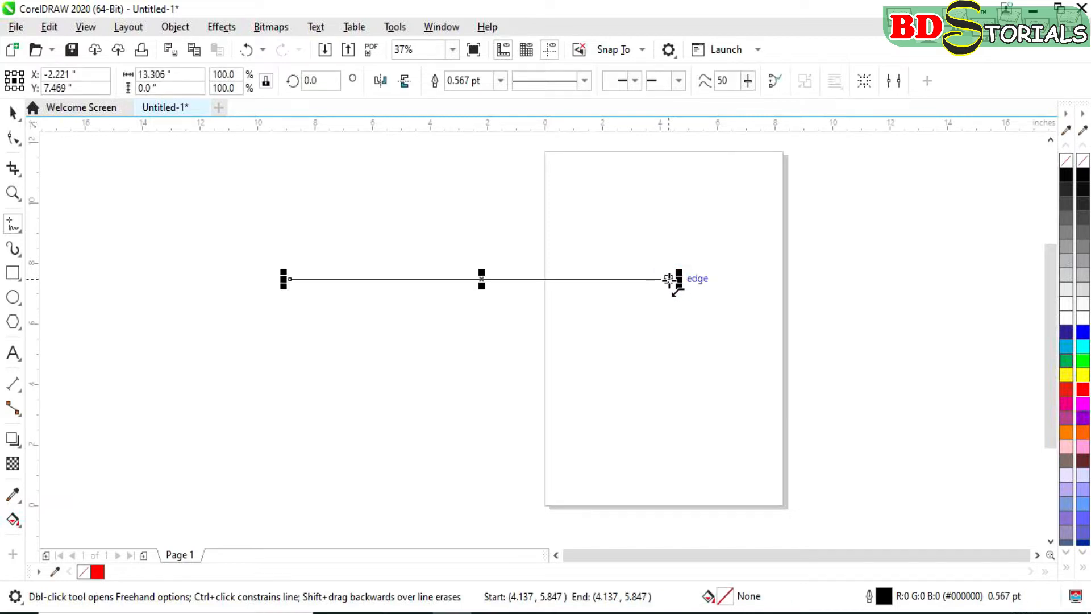
# Try to rotate the horizontal line by its end, and undo the drawing of the line
pyautogui.click(10, 112)
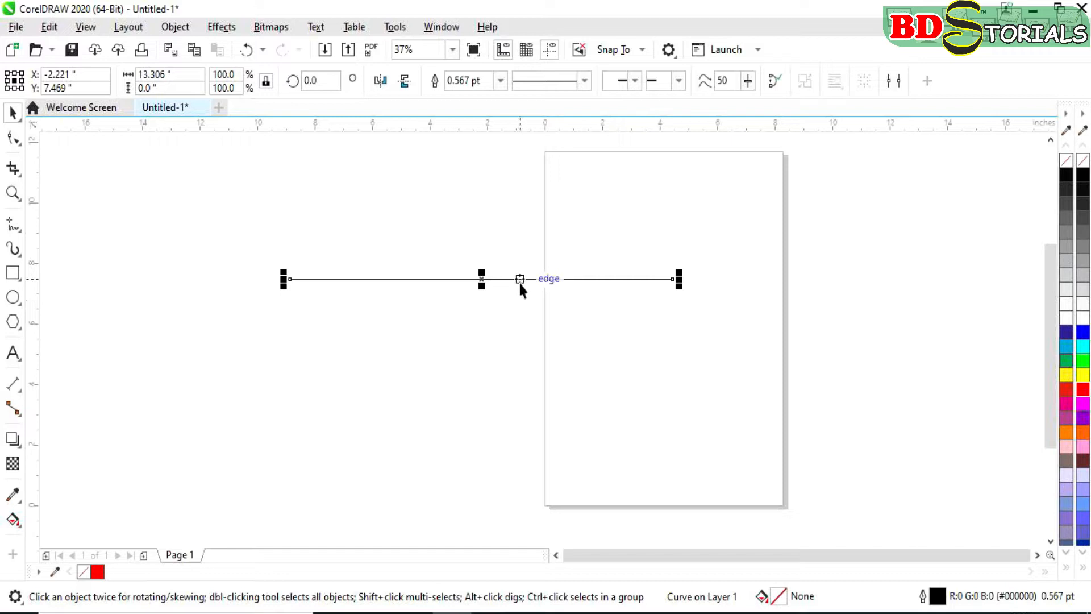
pyautogui.click(482, 278)
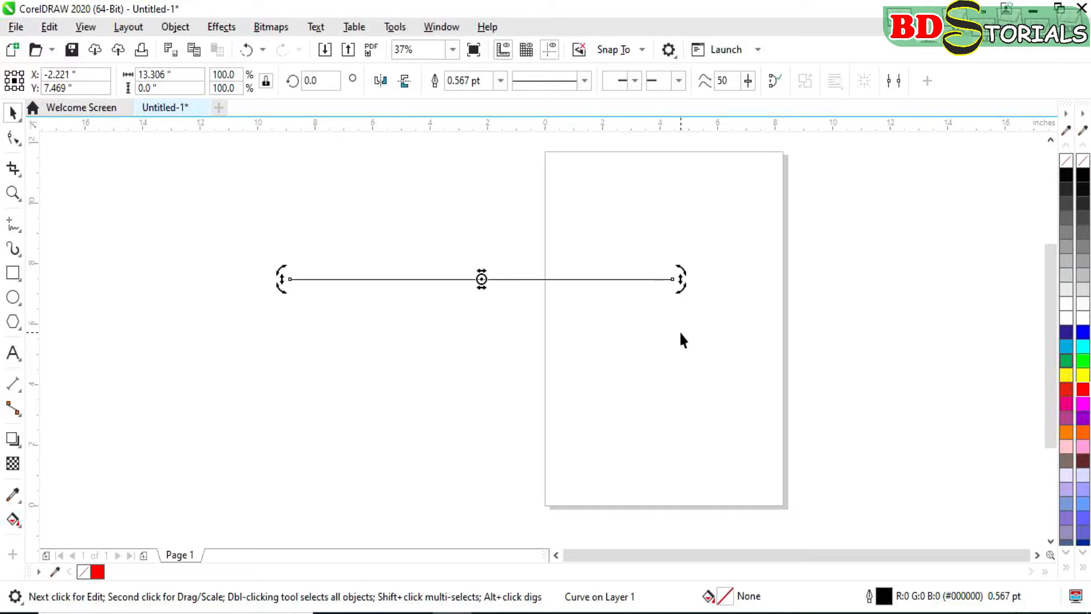
pyautogui.moveTo(687, 281); pyautogui.dragTo(654, 362)
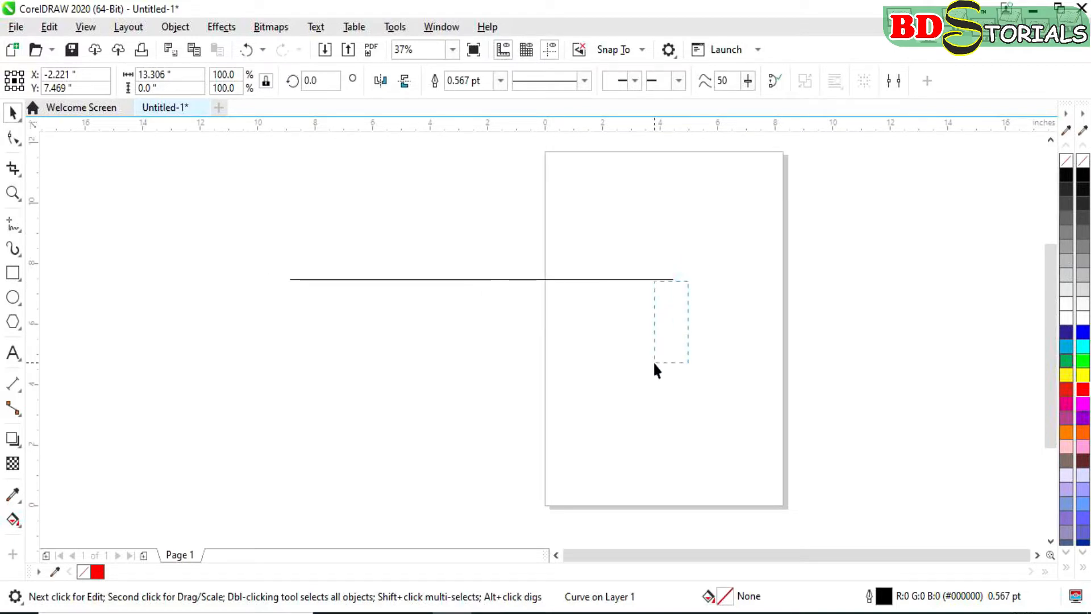
pyautogui.click(595, 279)
pyautogui.click(596, 279)
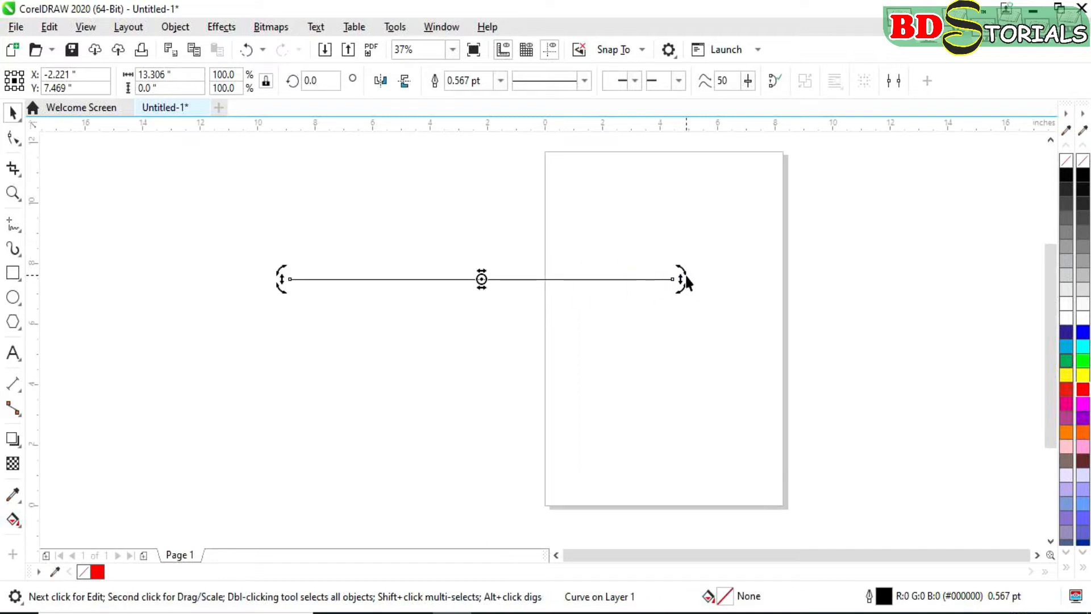
pyautogui.click(685, 292)
pyautogui.click(666, 277)
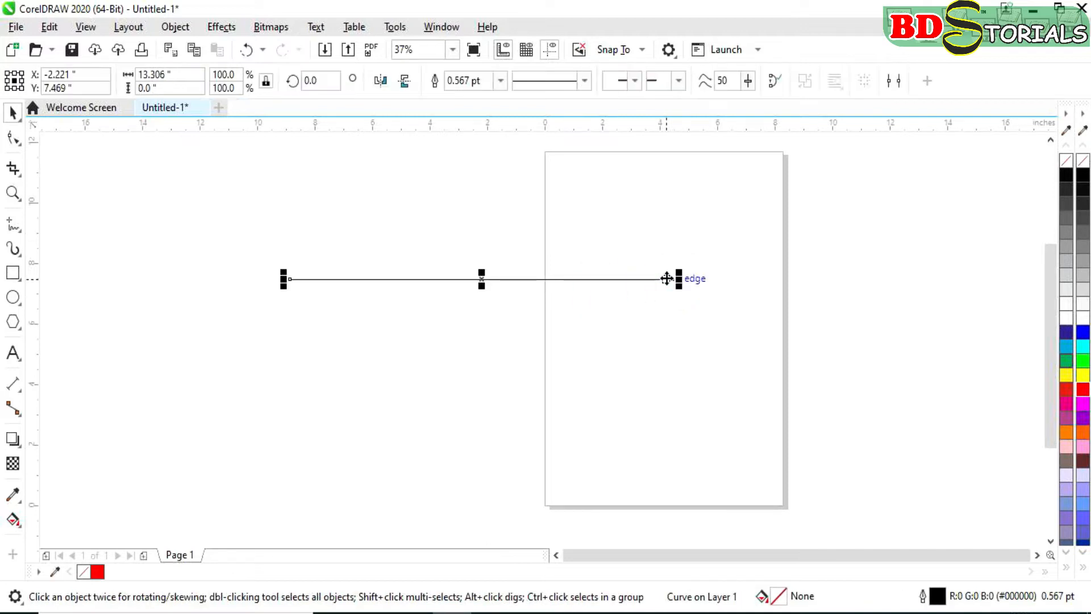
pyautogui.click(641, 280)
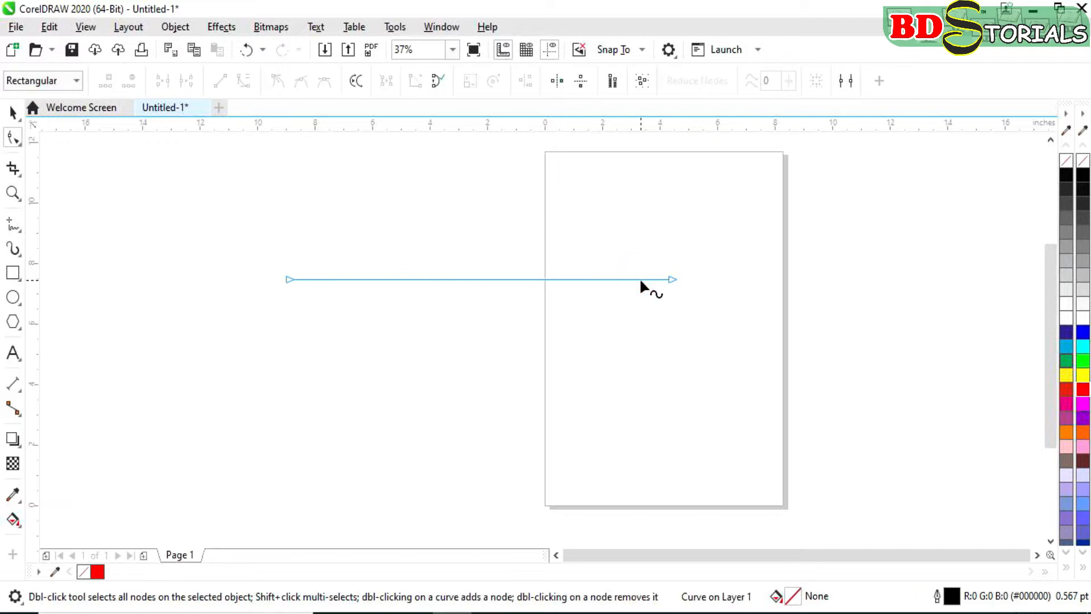
pyautogui.hotkey('ctrl', 'z')
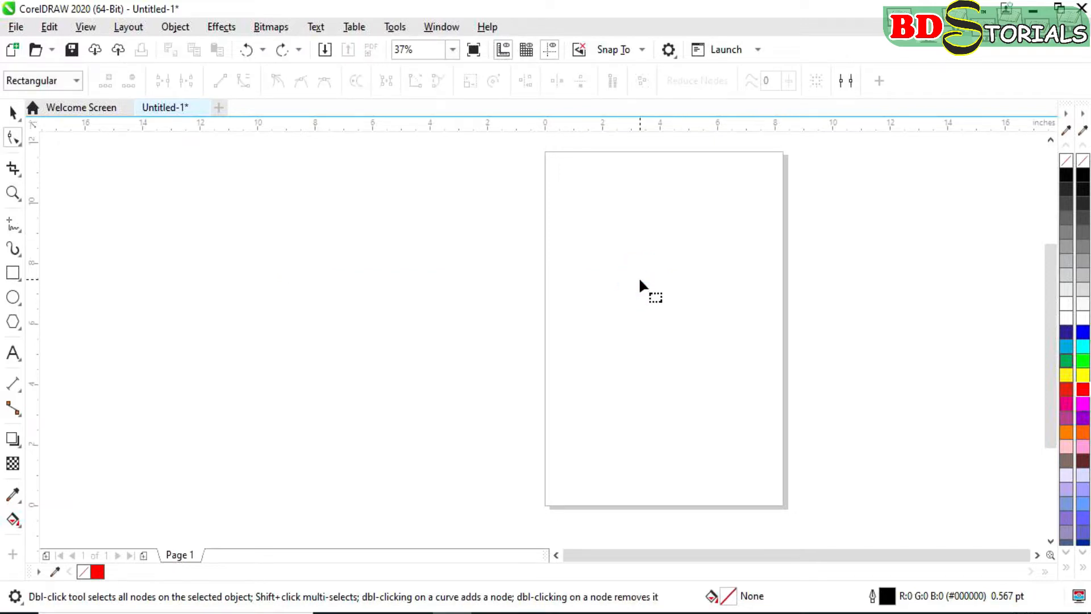
pyautogui.click(17, 114)
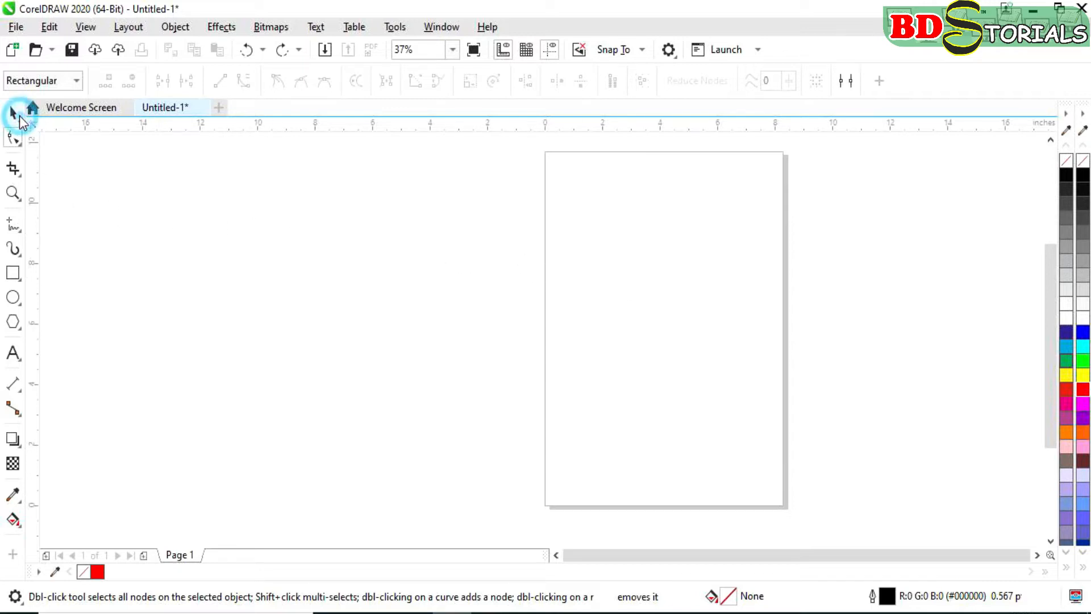
pyautogui.click(21, 230)
pyautogui.moveTo(159, 296)
pyautogui.mouseDown()
pyautogui.moveTo(439, 351)
pyautogui.moveTo(467, 338)
pyautogui.mouseUp()
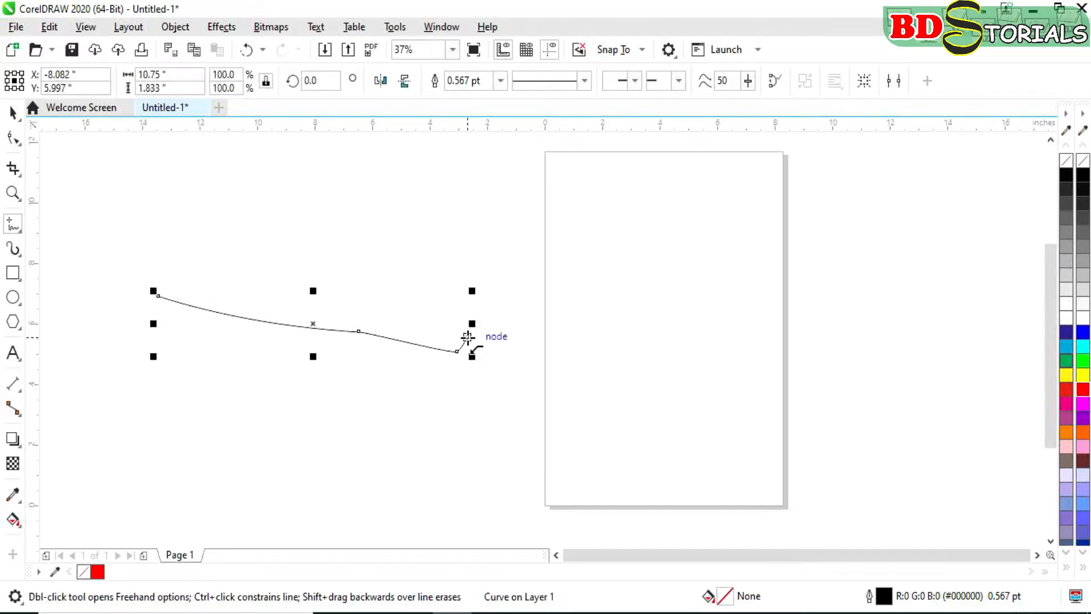
pyautogui.press('Delete')
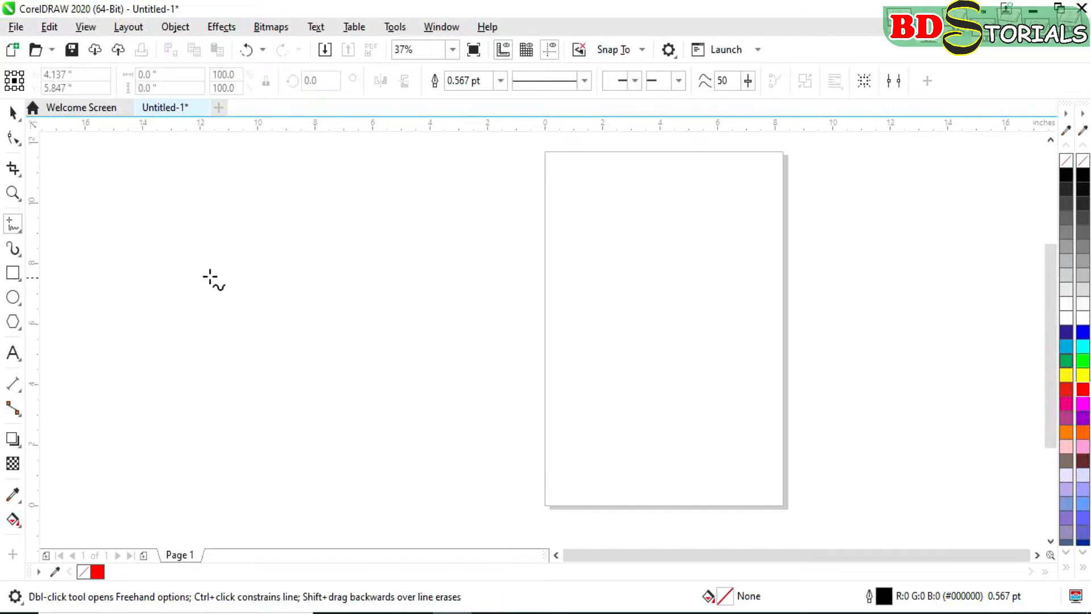
# Draw an exactly horizontal freehand line about 10.4 inches long beside the page
pyautogui.click(204, 274)
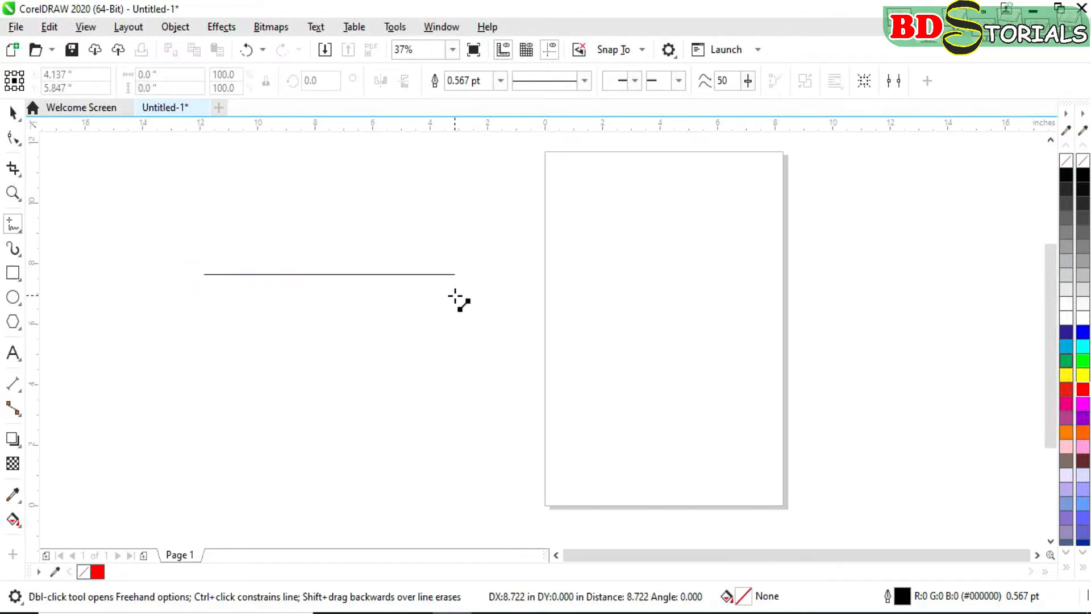
pyautogui.keyDown('ctrl'); pyautogui.click(503, 313); pyautogui.keyUp('ctrl')
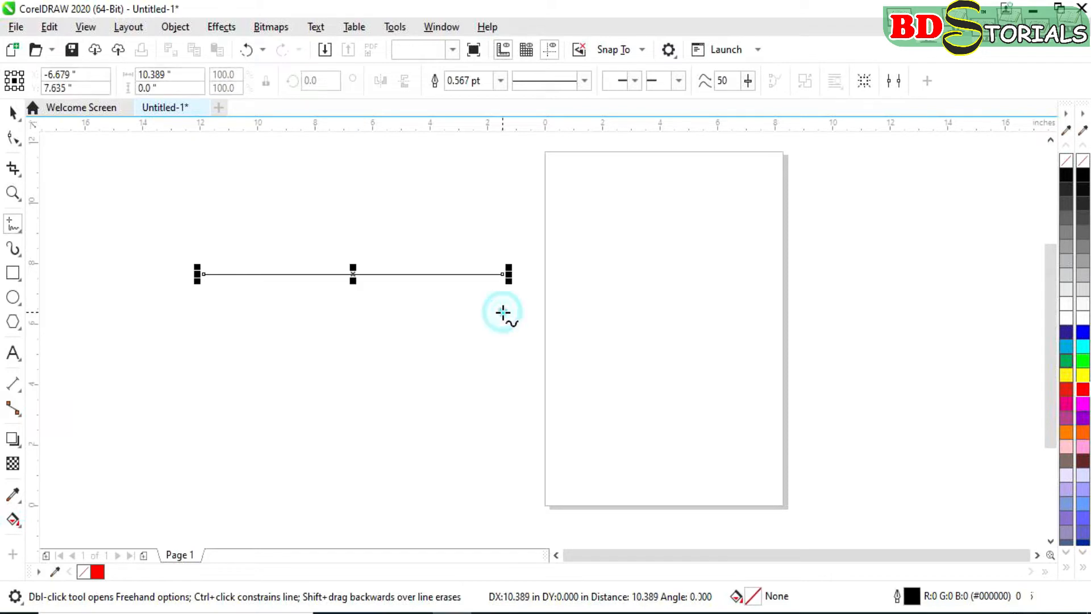
# Rotate the line by about 3.9 degrees and place its rotation centre on its left end
pyautogui.click(12, 113)
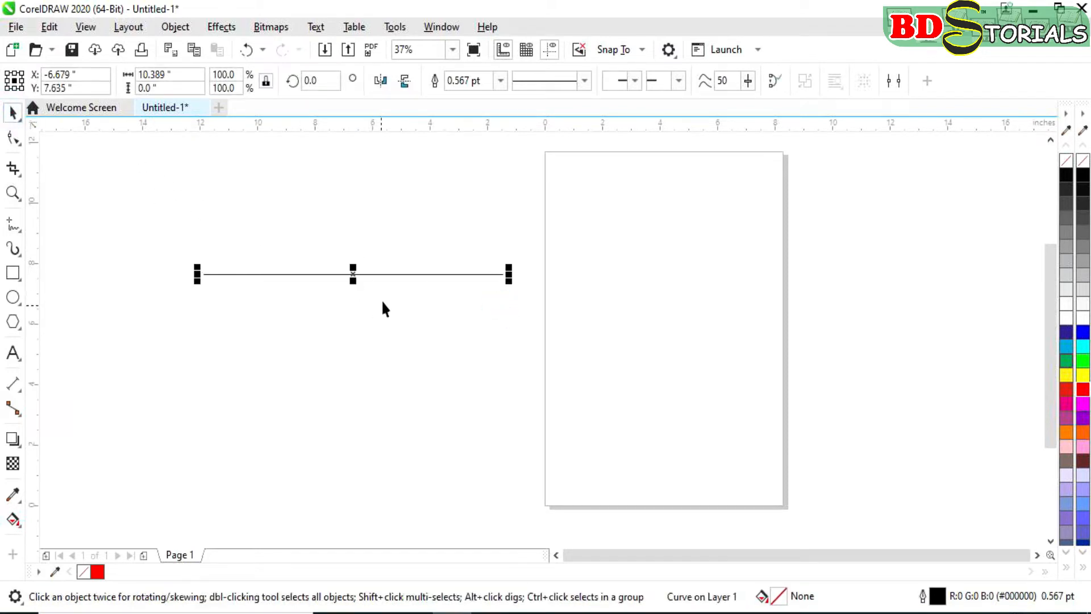
pyautogui.click(407, 274)
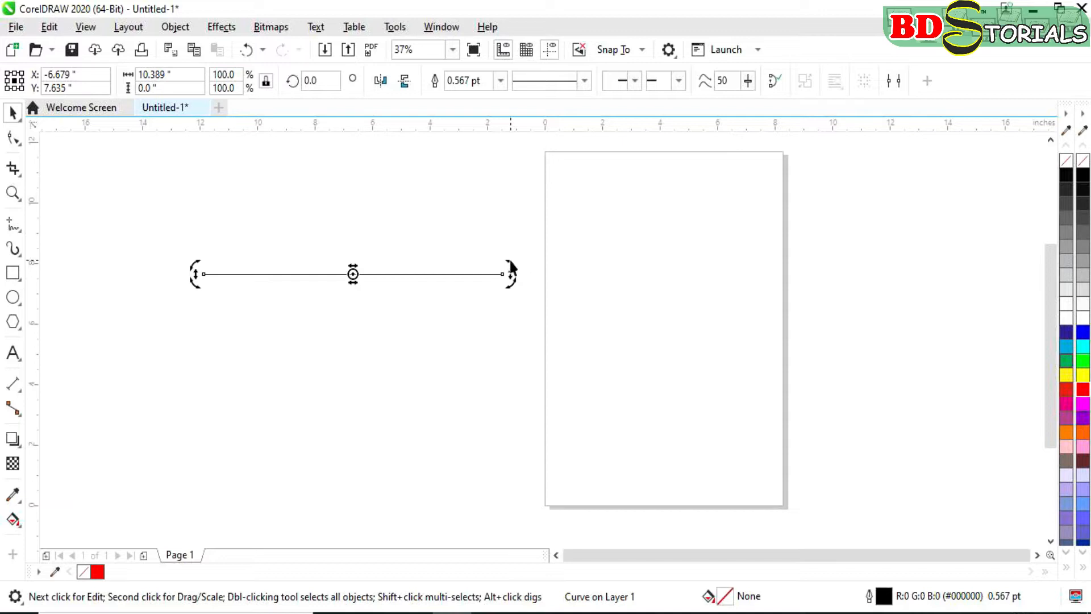
pyautogui.moveTo(510, 270); pyautogui.dragTo(398, 274)
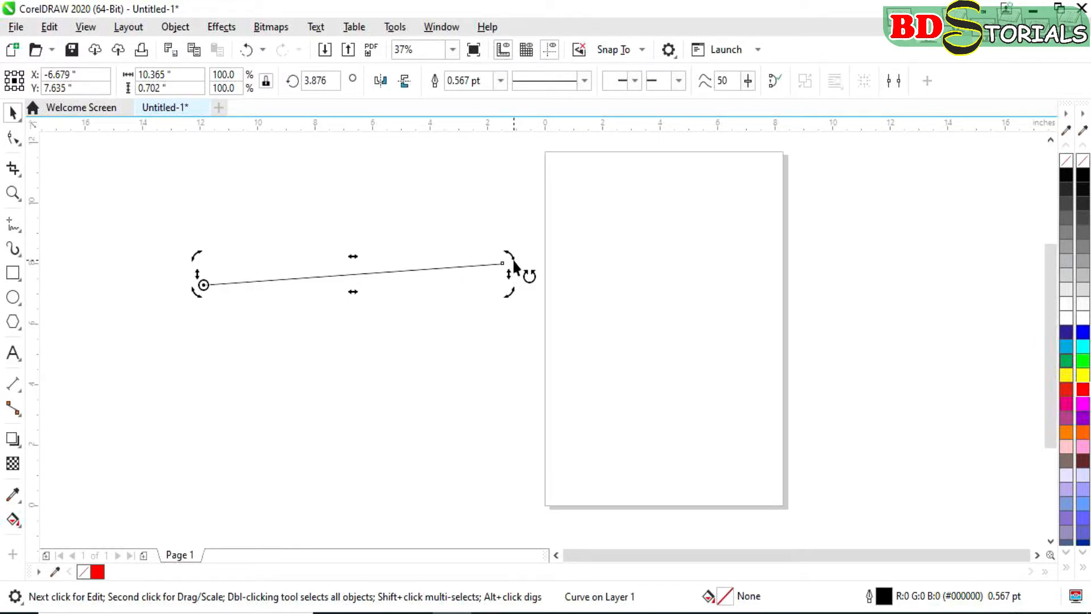
# Rotate the line to about 340.2 degrees around its left end, then to about 204.2 degrees around its right end
pyautogui.moveTo(512, 253); pyautogui.dragTo(233, 294)
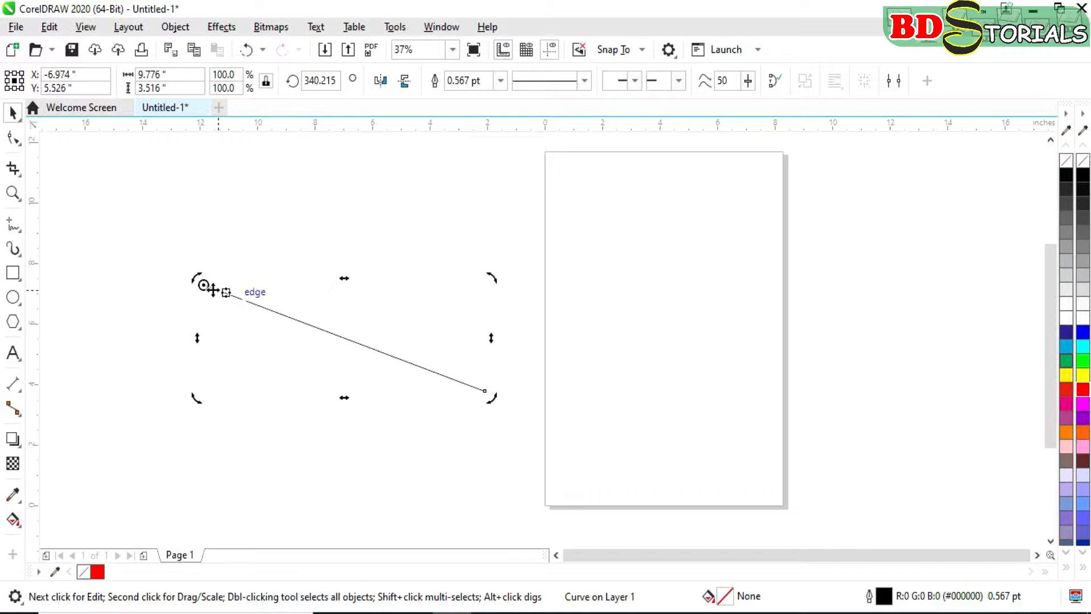
pyautogui.moveTo(206, 285); pyautogui.dragTo(484, 391)
pyautogui.moveTo(195, 276); pyautogui.dragTo(584, 347)
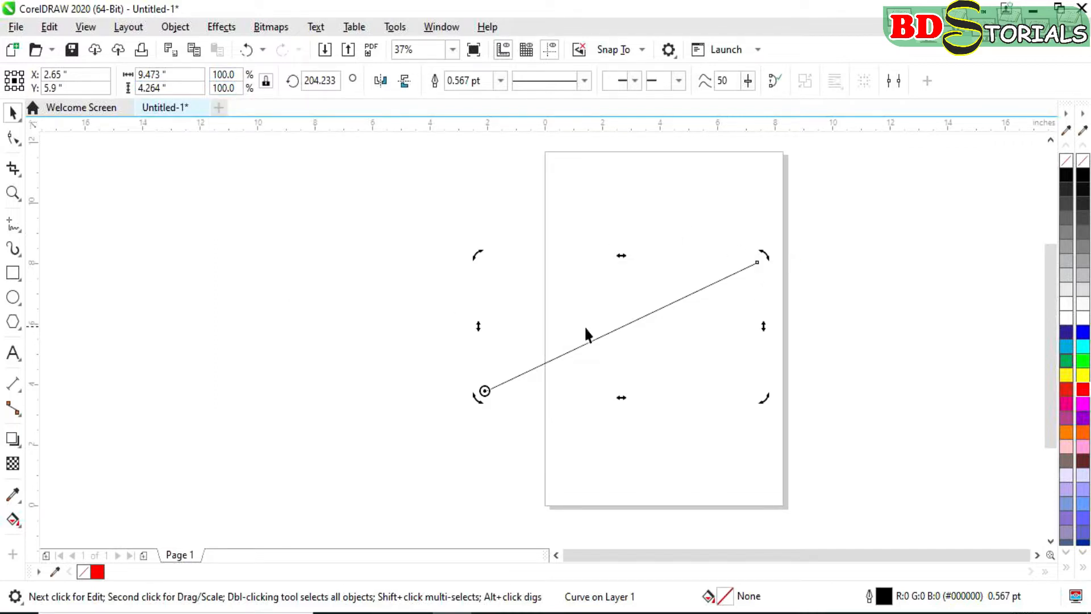
pyautogui.click(632, 348)
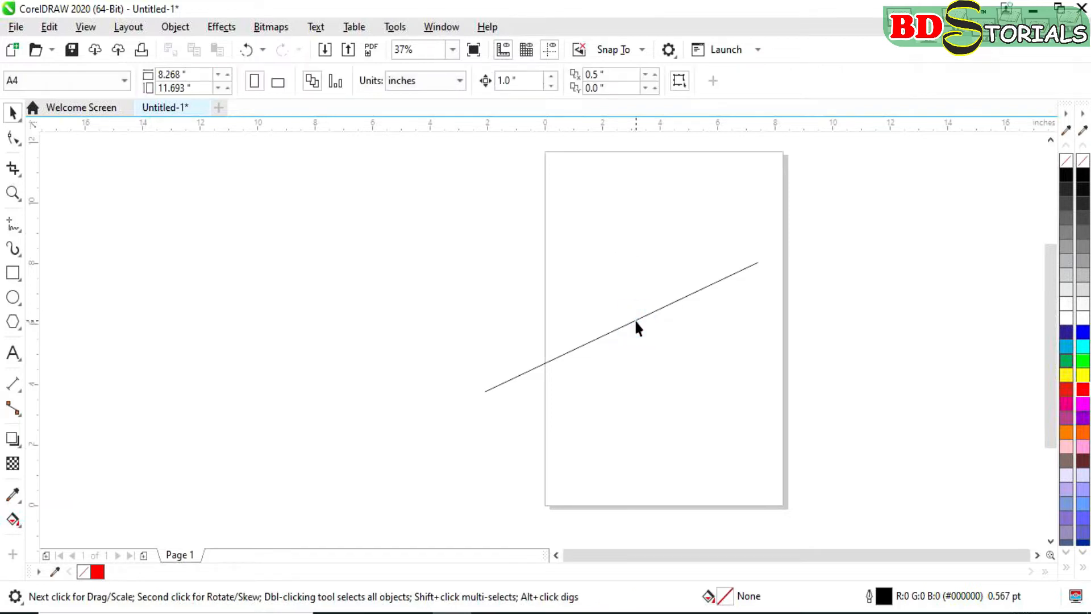
# Scale the line proportionally down to about 67% and back up to about 99.9%
pyautogui.click(637, 324)
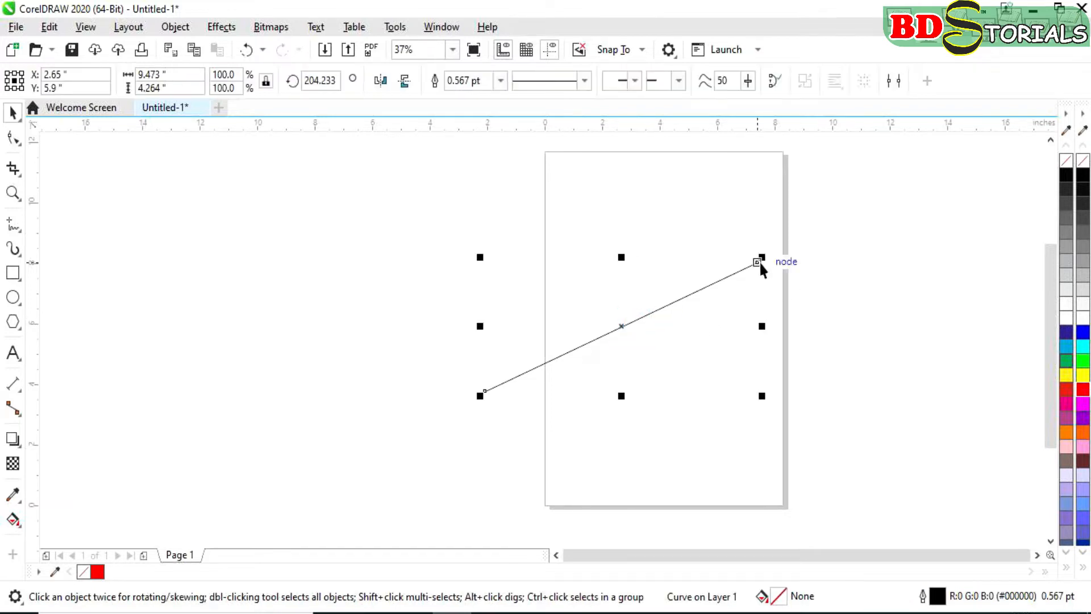
pyautogui.moveTo(763, 259); pyautogui.dragTo(686, 299)
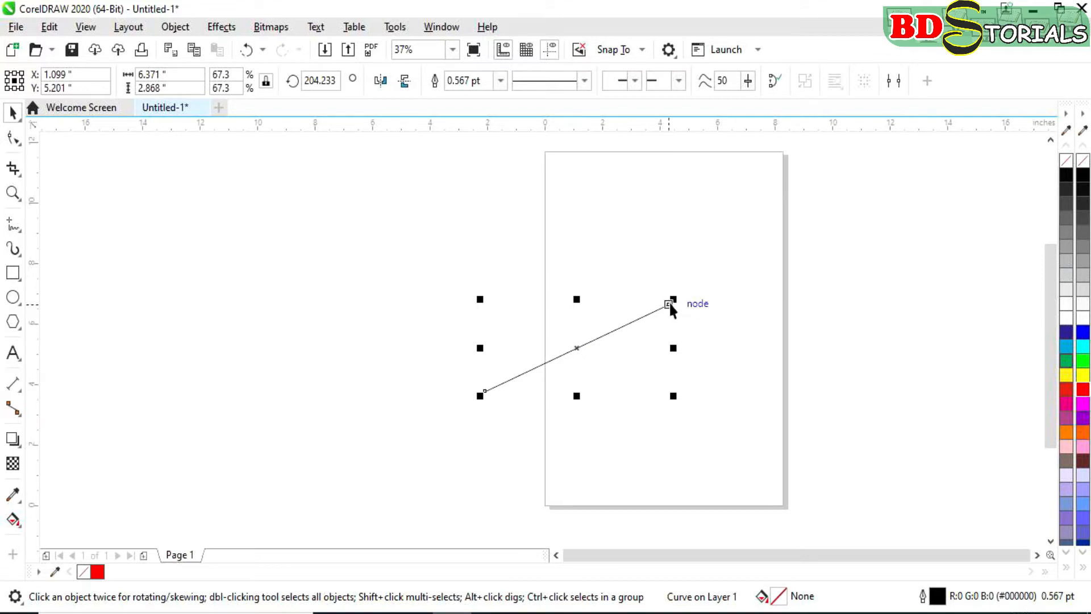
pyautogui.moveTo(673, 305); pyautogui.dragTo(759, 262)
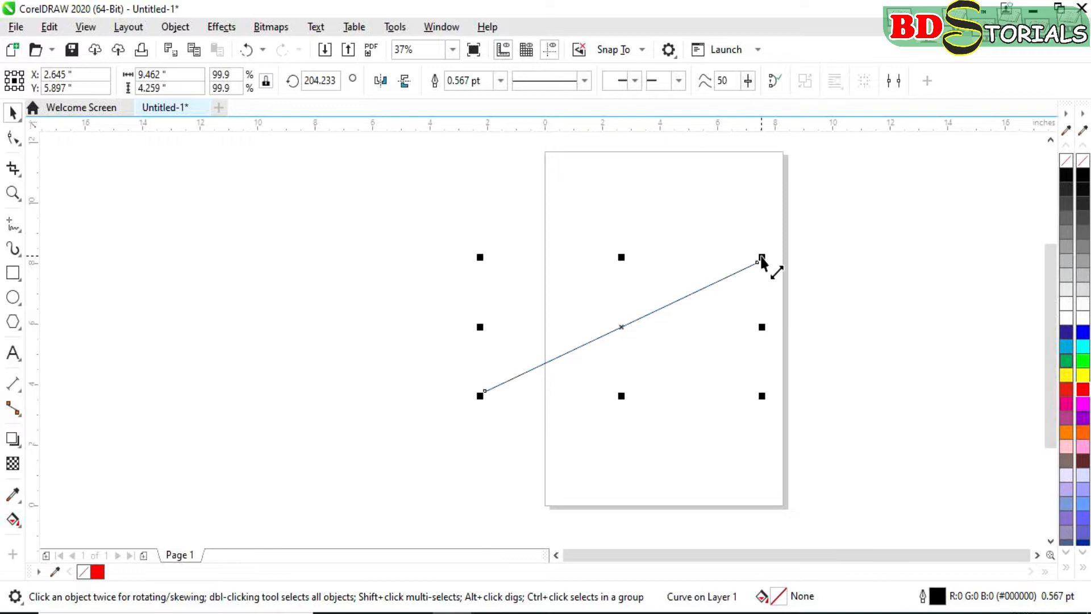
# Unlock the line's proportions and shrink only its width to about 5.6 inches
pyautogui.click(266, 80)
pyautogui.moveTo(764, 330); pyautogui.dragTo(650, 377)
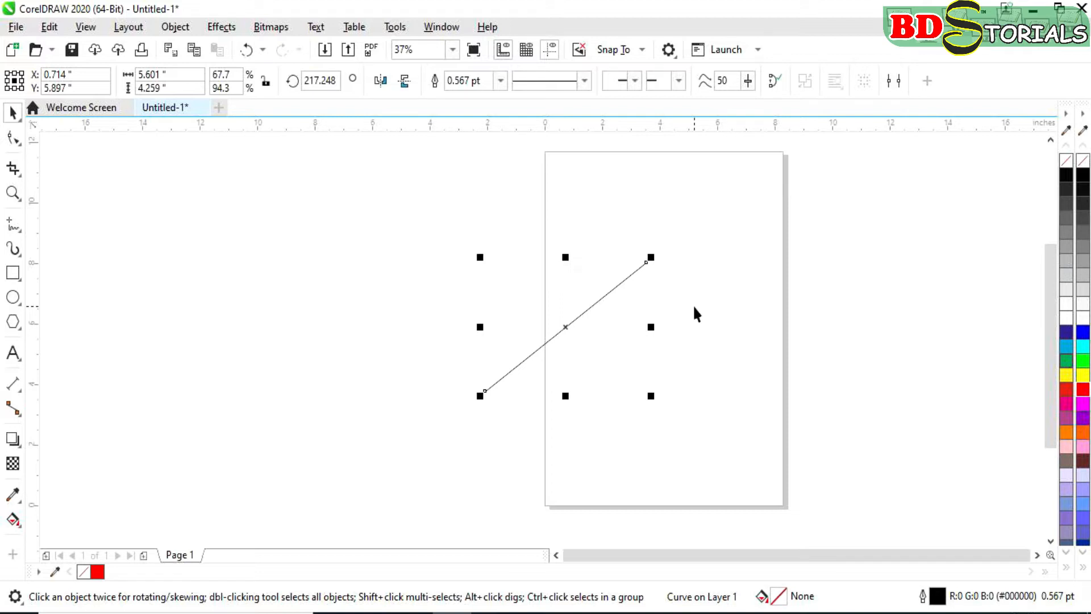
pyautogui.click(265, 81)
pyautogui.click(266, 81)
# Mirror the line horizontally and vertically
pyautogui.click(380, 87)
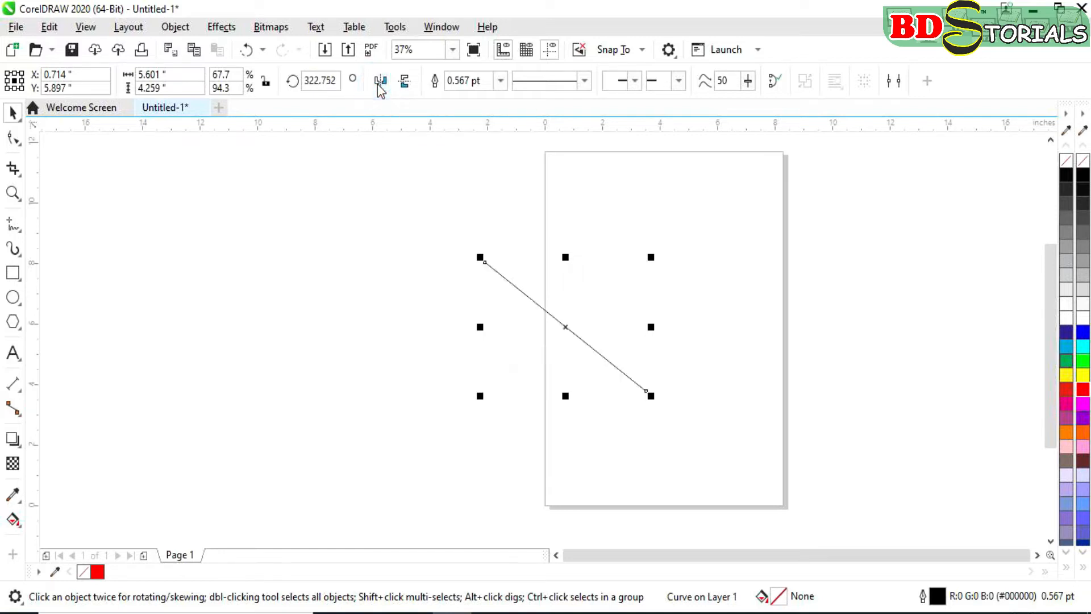
pyautogui.click(405, 86)
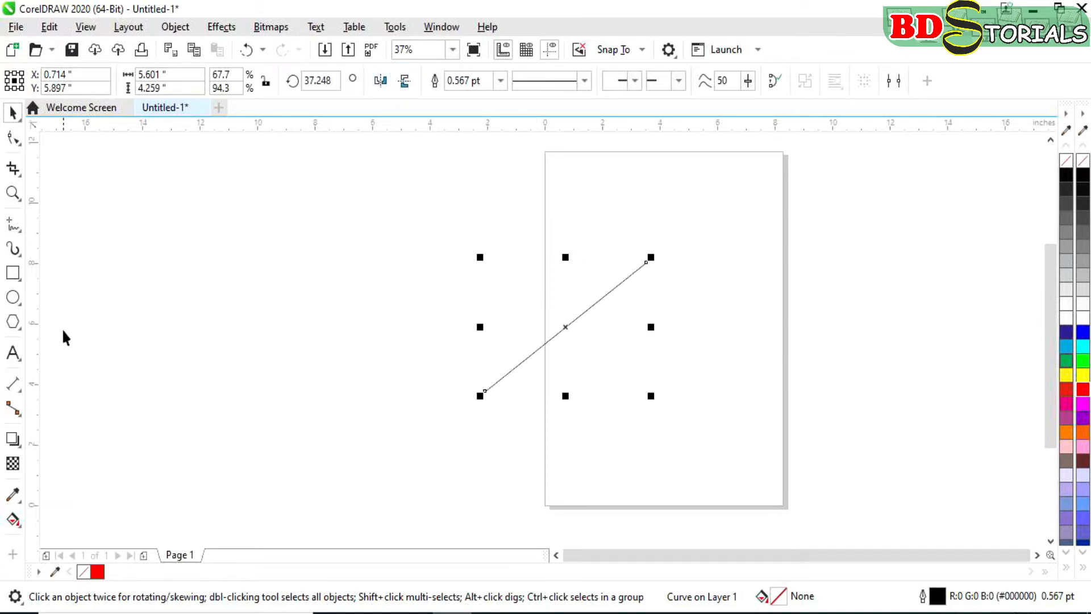
# Draw an ellipse about 6.4 by 5.7 inches and a tilted five-sided polygon about 5.3 by 5.4 inches beside the page
pyautogui.click(42, 305)
pyautogui.click(13, 296)
pyautogui.moveTo(128, 222); pyautogui.dragTo(314, 394)
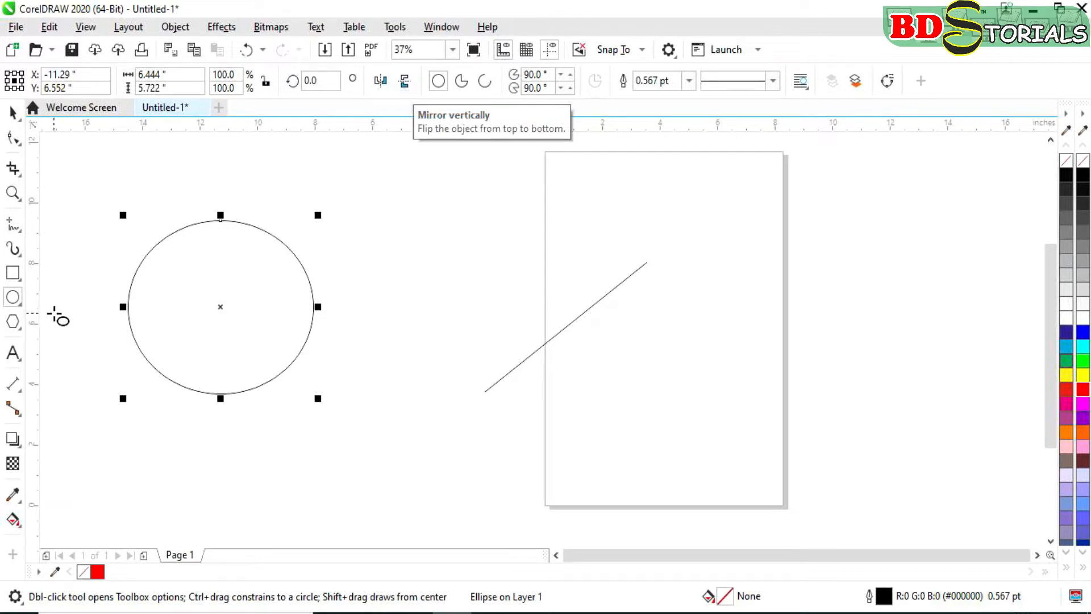
pyautogui.click(13, 321)
pyautogui.moveTo(372, 212); pyautogui.dragTo(435, 274)
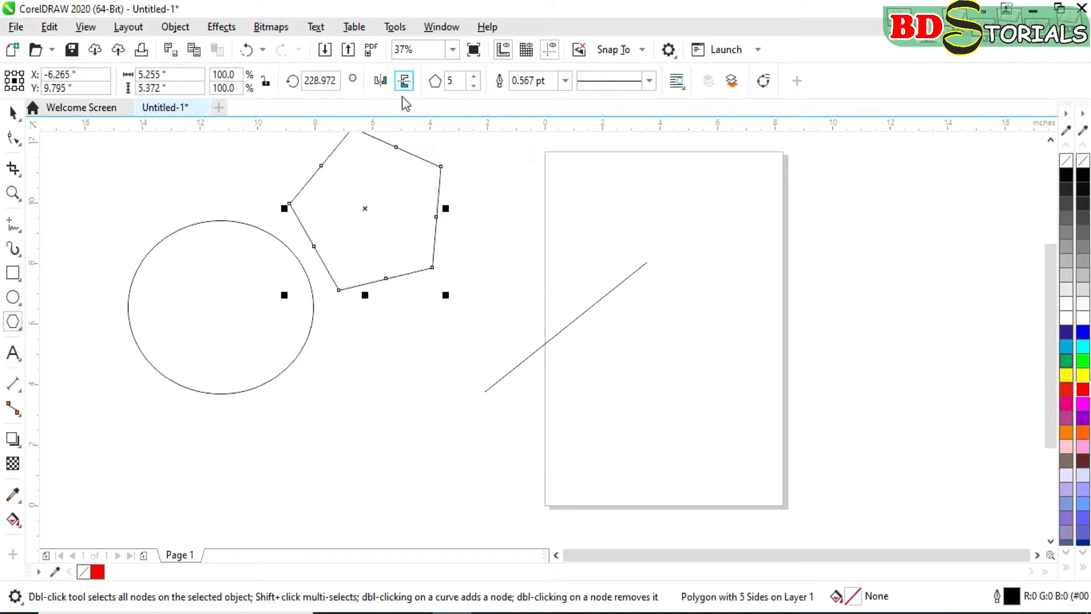
pyautogui.click(13, 113)
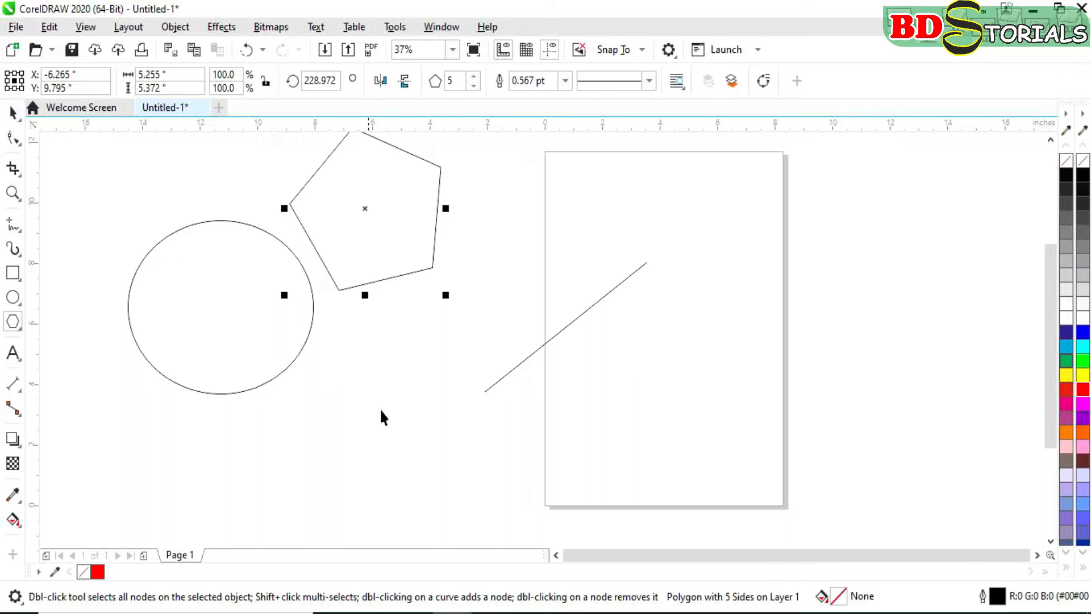
pyautogui.click(408, 449)
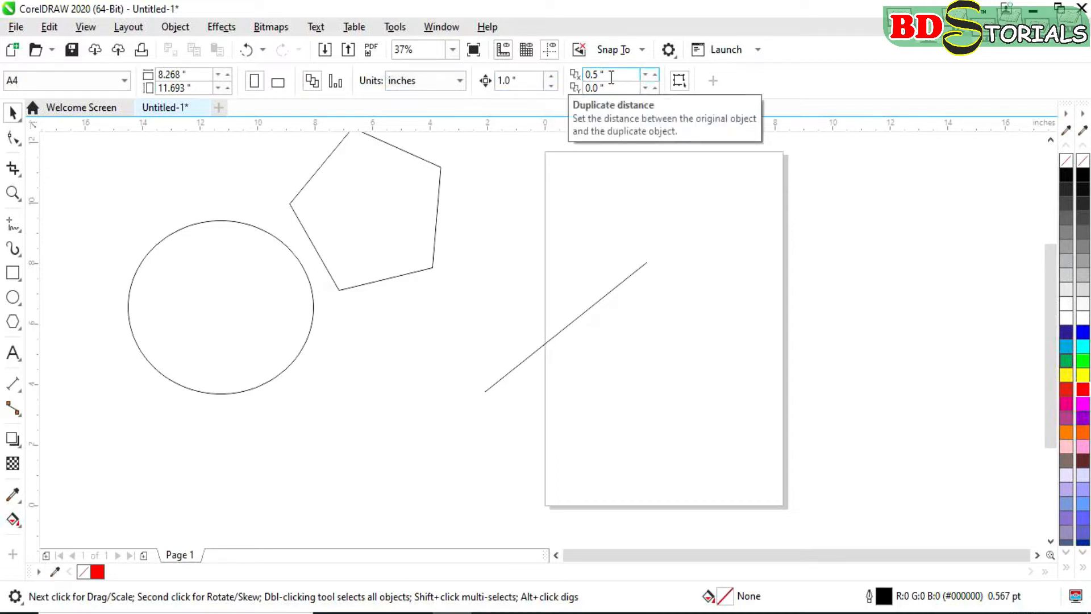
# Delete the pentagon, the ellipse and the slanted line
pyautogui.click(678, 81)
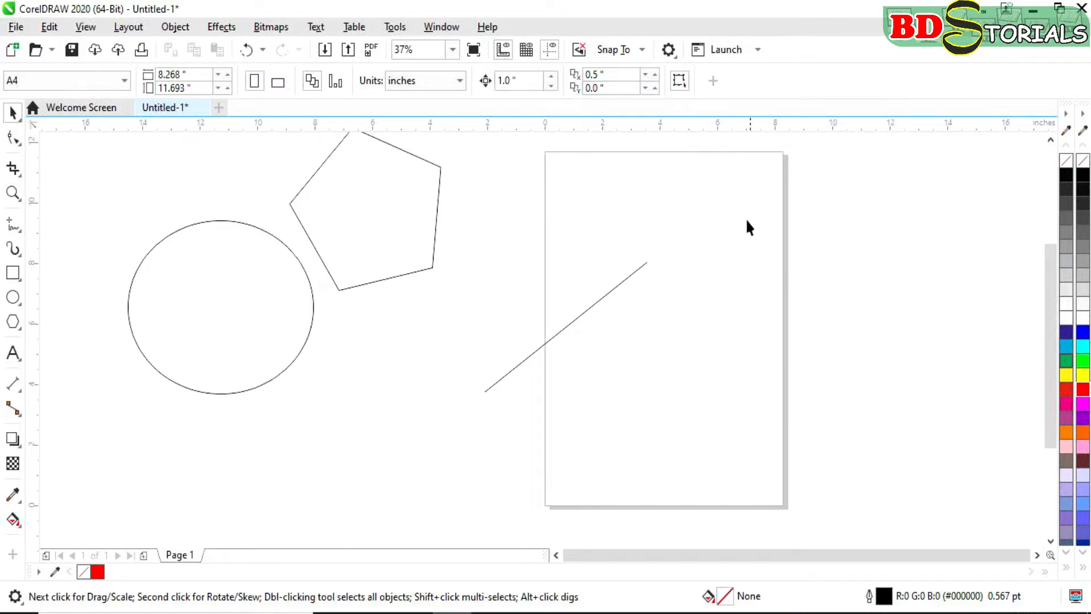
pyautogui.click(298, 301)
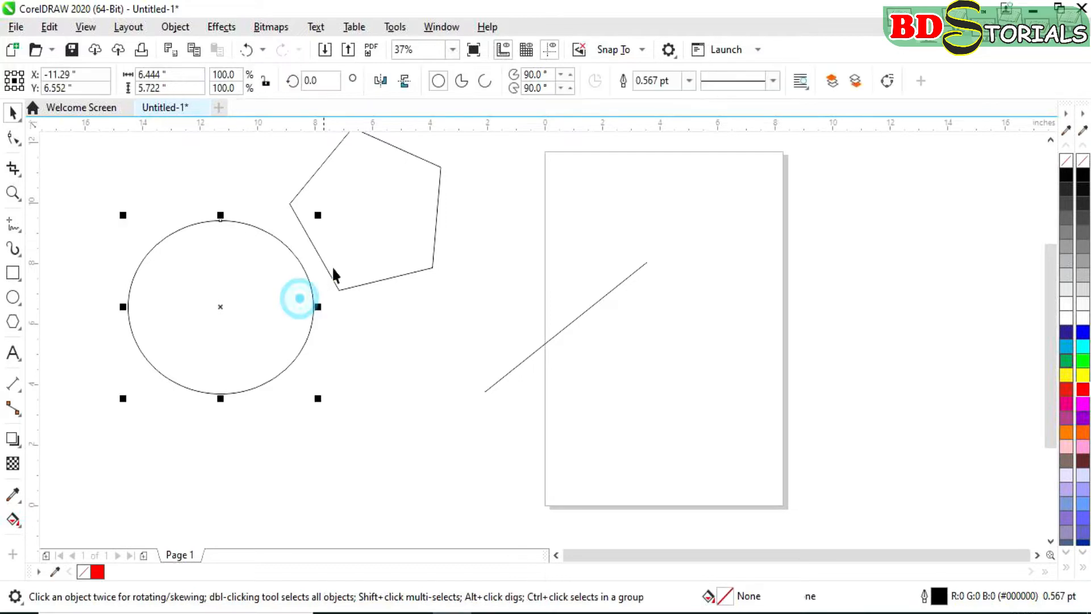
pyautogui.click(391, 229)
pyautogui.press('Delete')
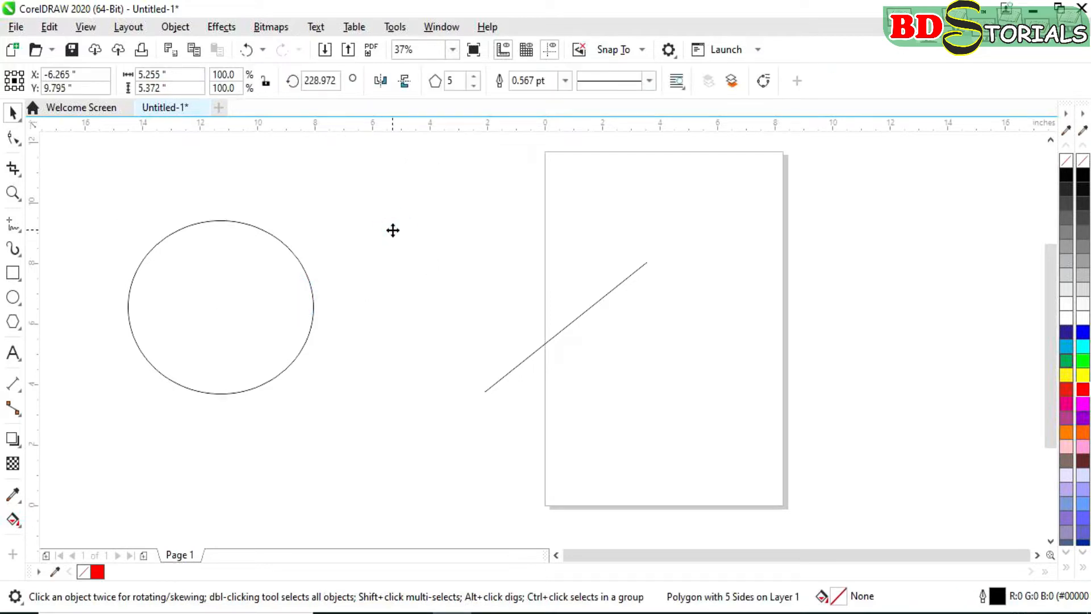
pyautogui.click(273, 292)
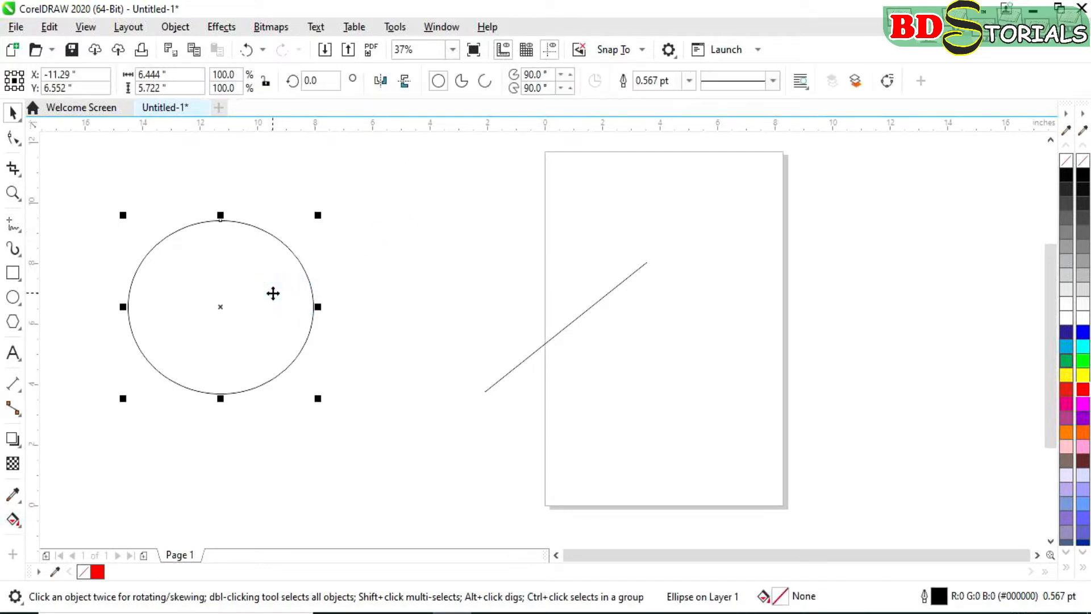
pyautogui.press('Delete')
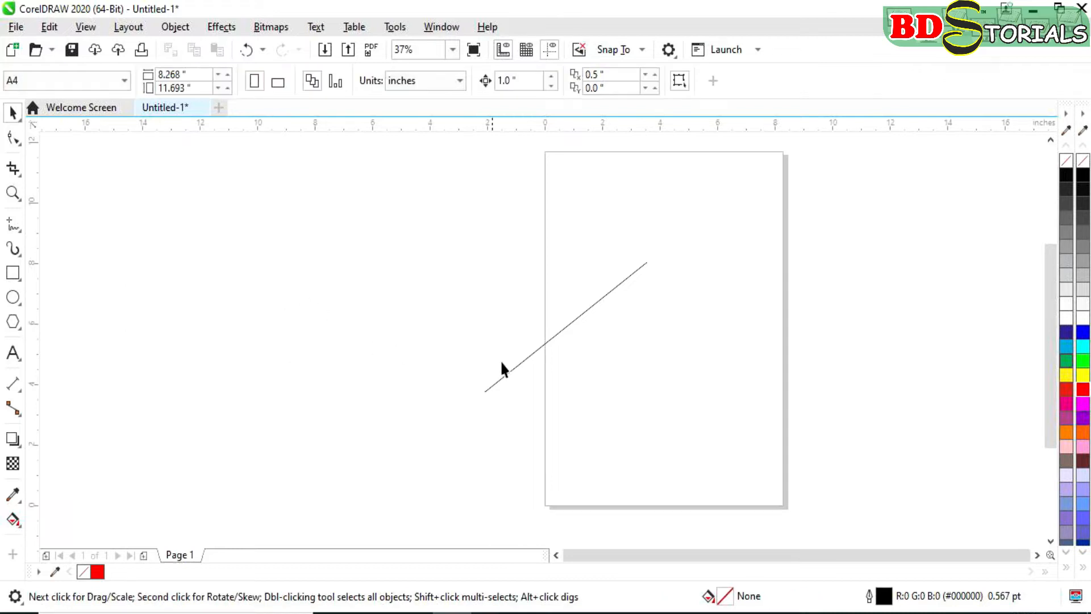
pyautogui.click(522, 363)
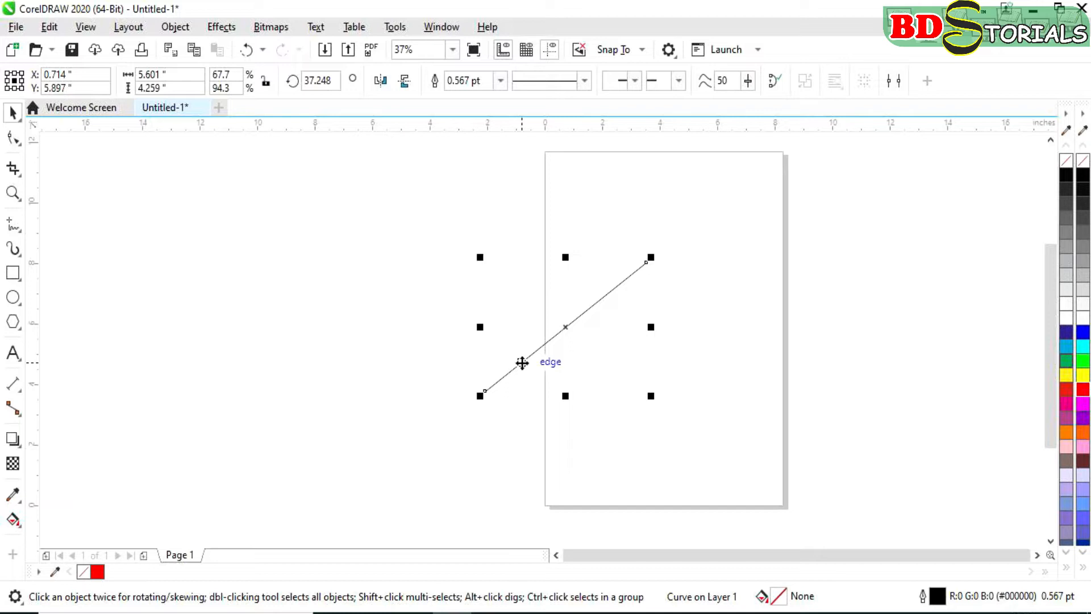
pyautogui.press('Delete')
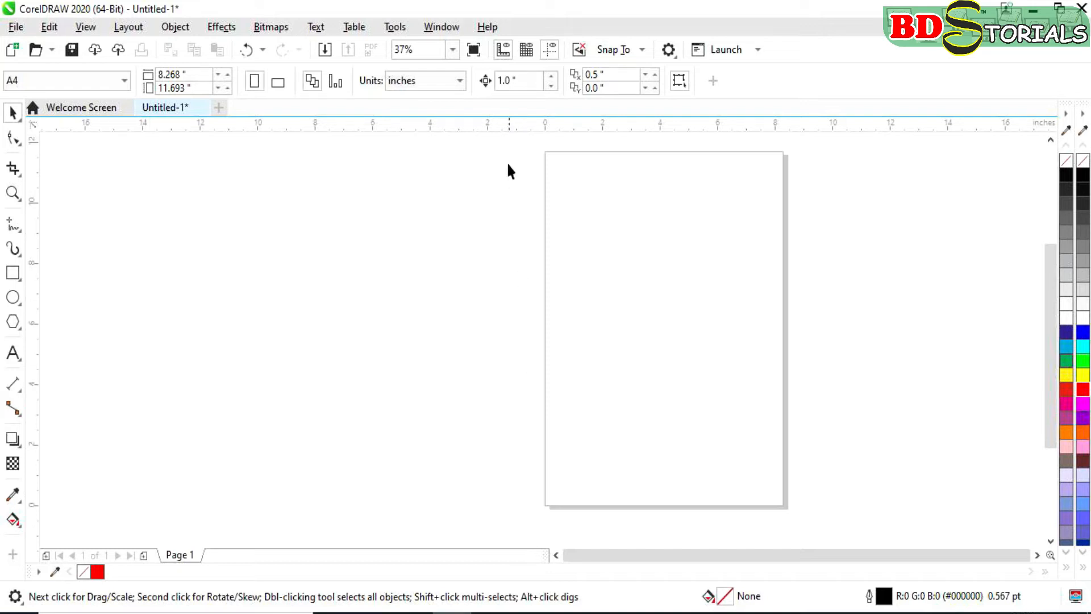
# Set the nudge distance to 0.01 inch
pyautogui.click(508, 81)
pyautogui.click(509, 81)
pyautogui.doubleClick(508, 80)
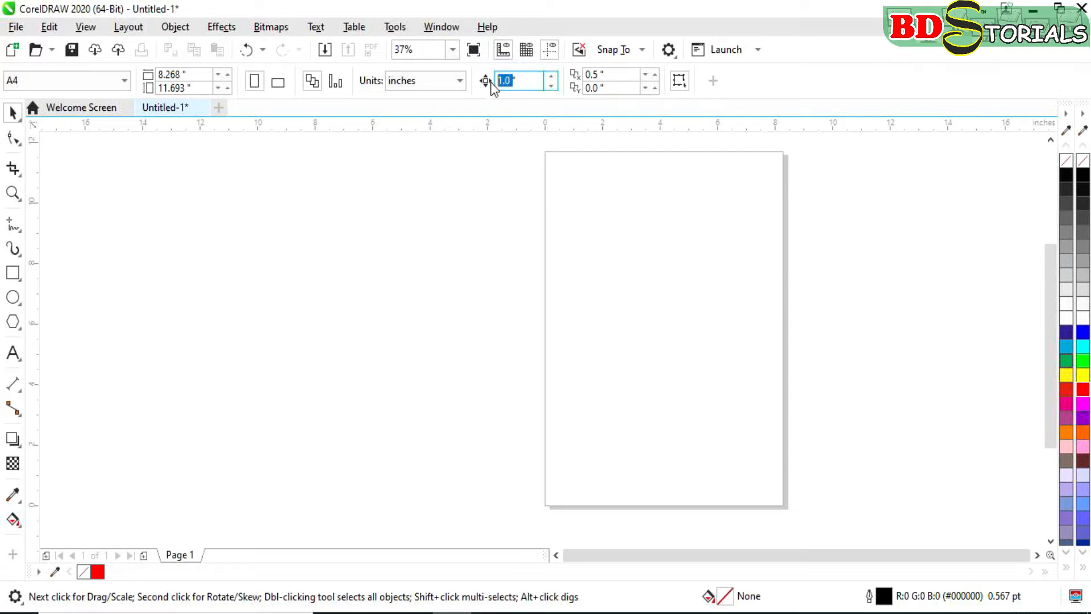
pyautogui.write('0.01')
pyautogui.press('Return')
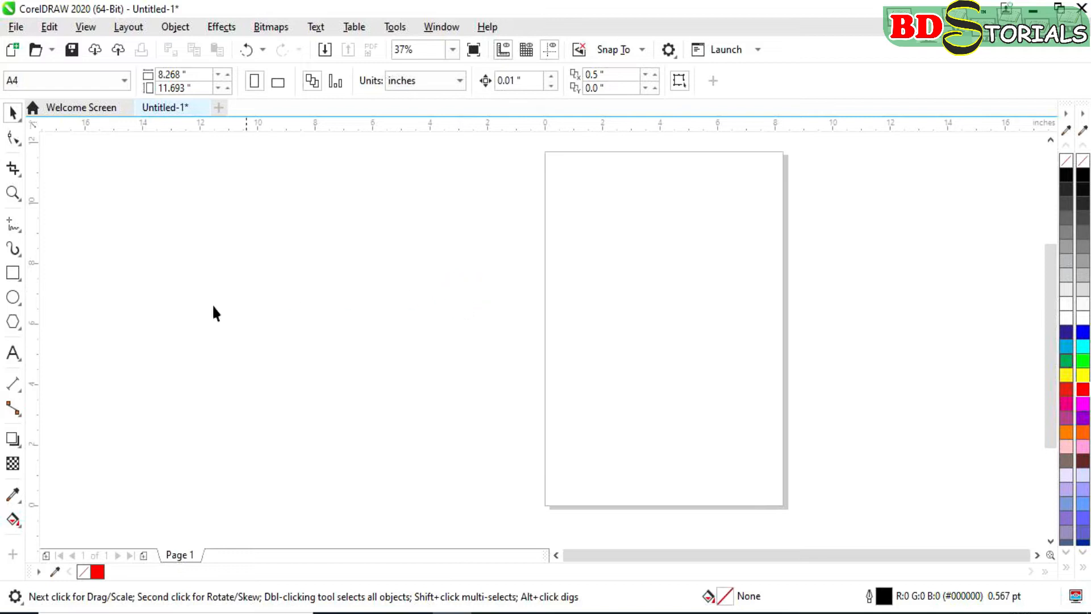
# Draw a square about 2.33 inches wide beside the page
pyautogui.click(13, 273)
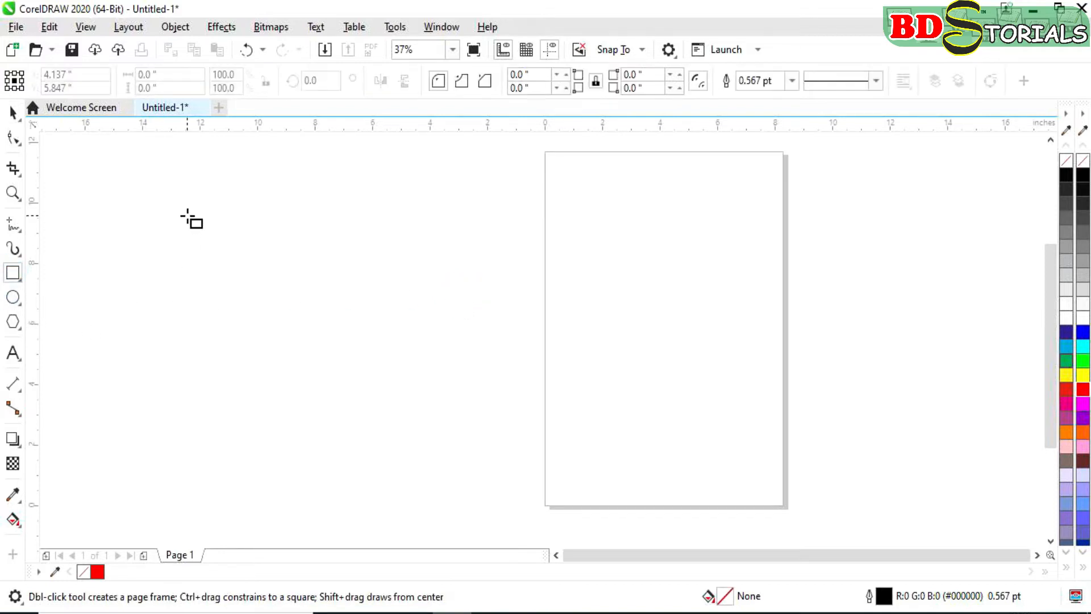
pyautogui.moveTo(188, 216); pyautogui.dragTo(255, 287)
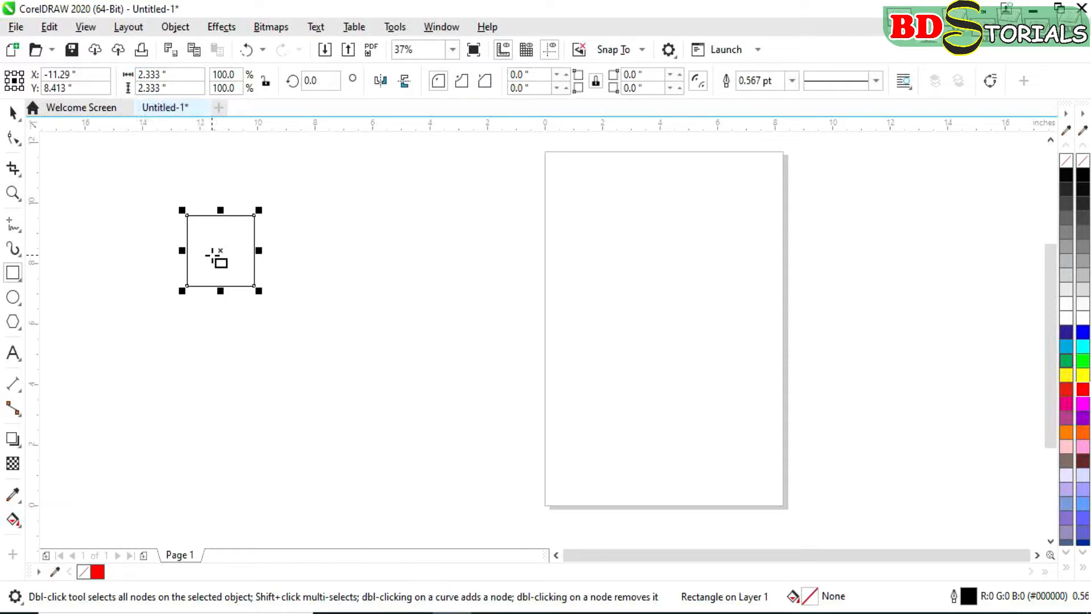
pyautogui.scroll(2, 152, 244)
# Lock the square's proportions and set its width to 1 inch
pyautogui.click(171, 75)
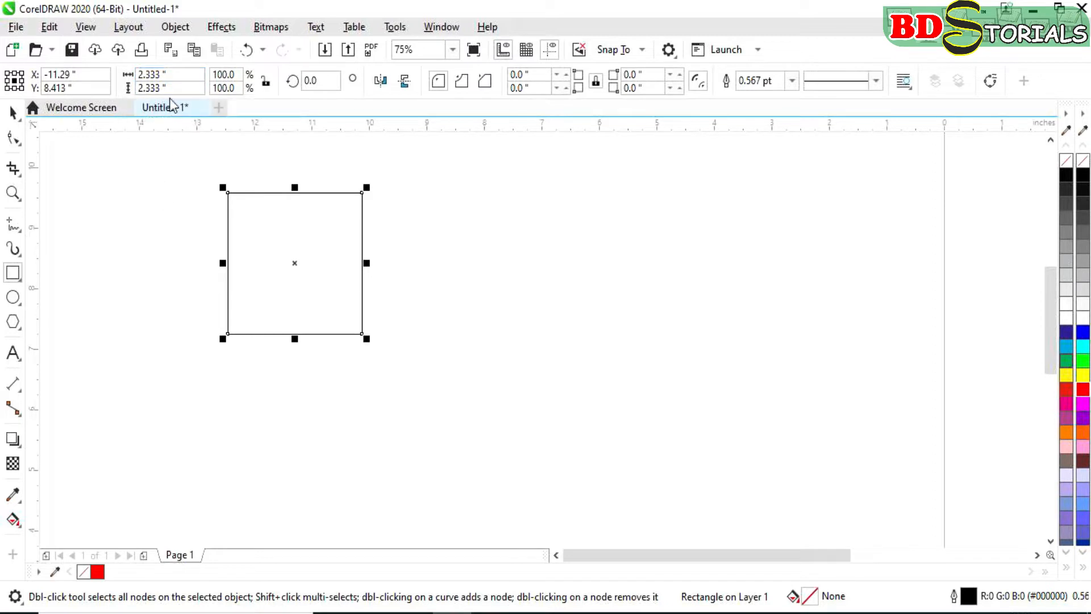
pyautogui.click(152, 91)
pyautogui.click(266, 82)
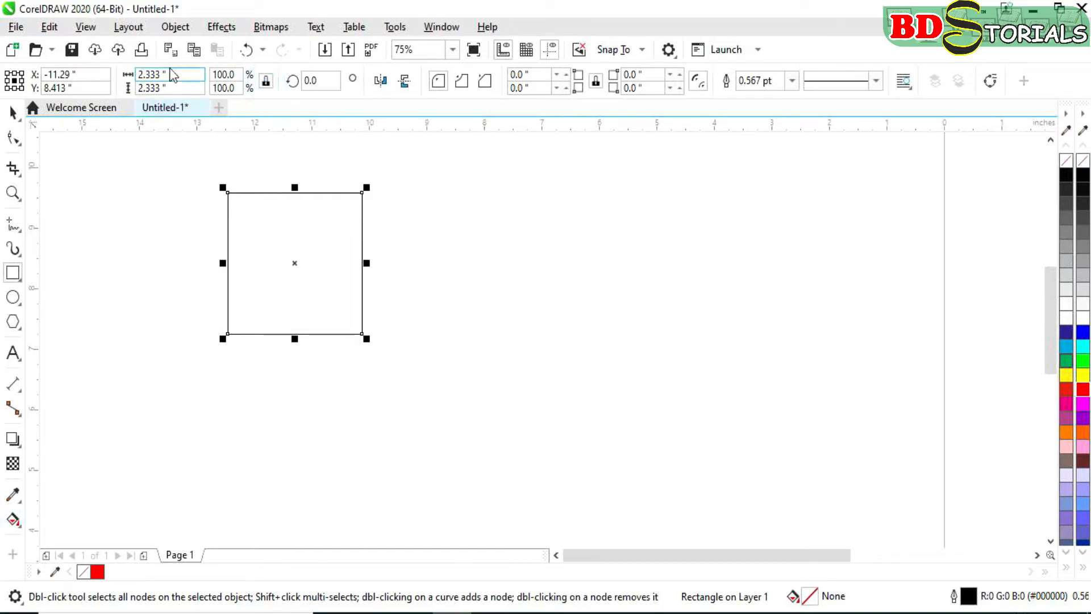
pyautogui.moveTo(168, 74); pyautogui.dragTo(136, 75)
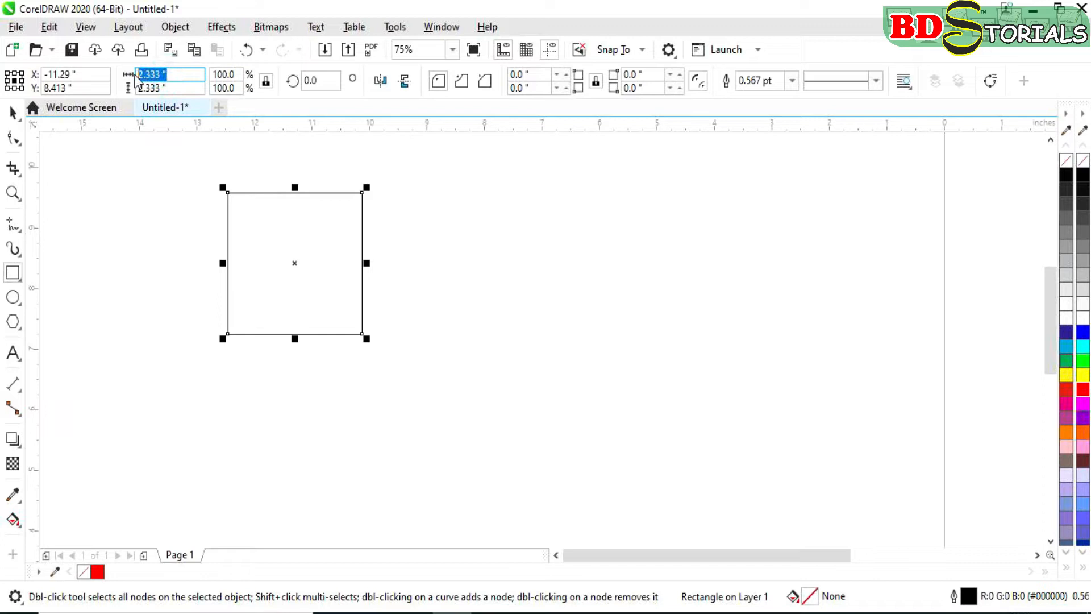
pyautogui.write('1')
pyautogui.press('Return')
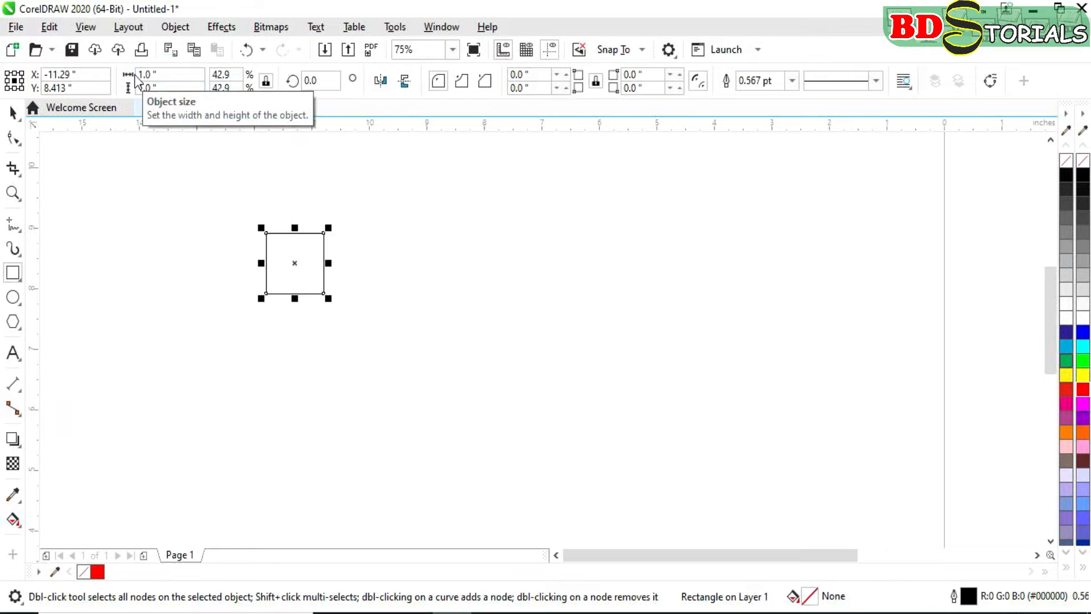
# Set the square's width to 0.5 inch with its proportions locked
pyautogui.click(156, 88)
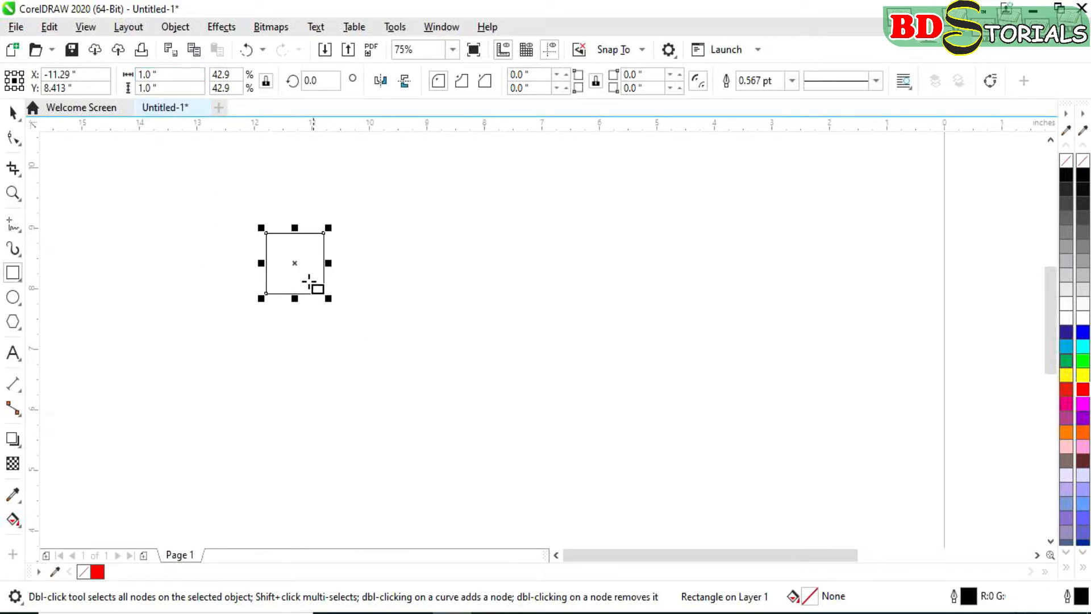
pyautogui.doubleClick(163, 77)
pyautogui.write('0.5')
pyautogui.press('Return')
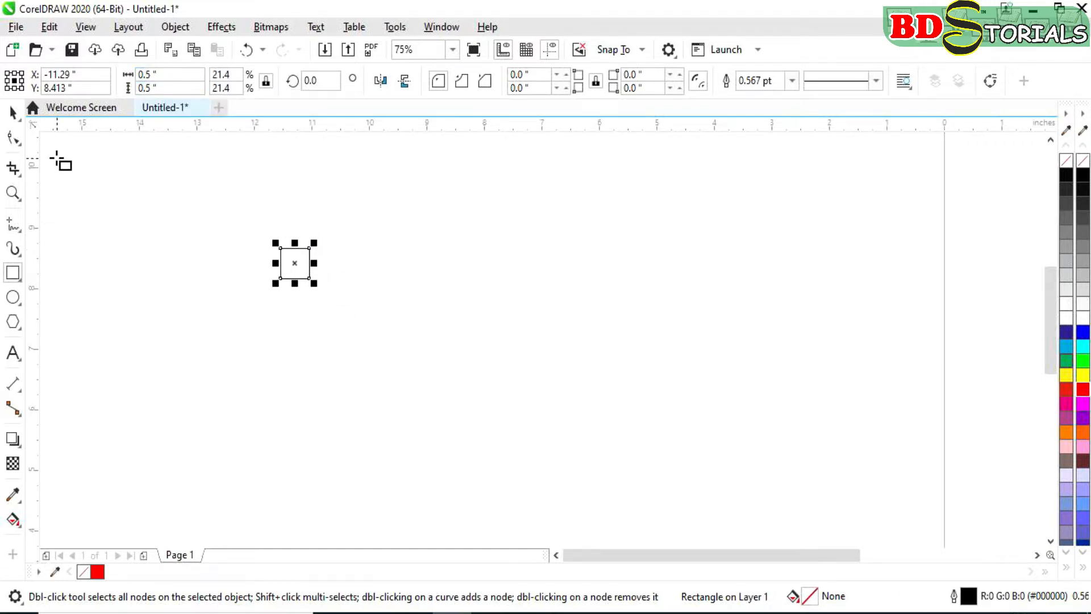
# Rotate the square by 45 degrees into a diamond
pyautogui.click(13, 112)
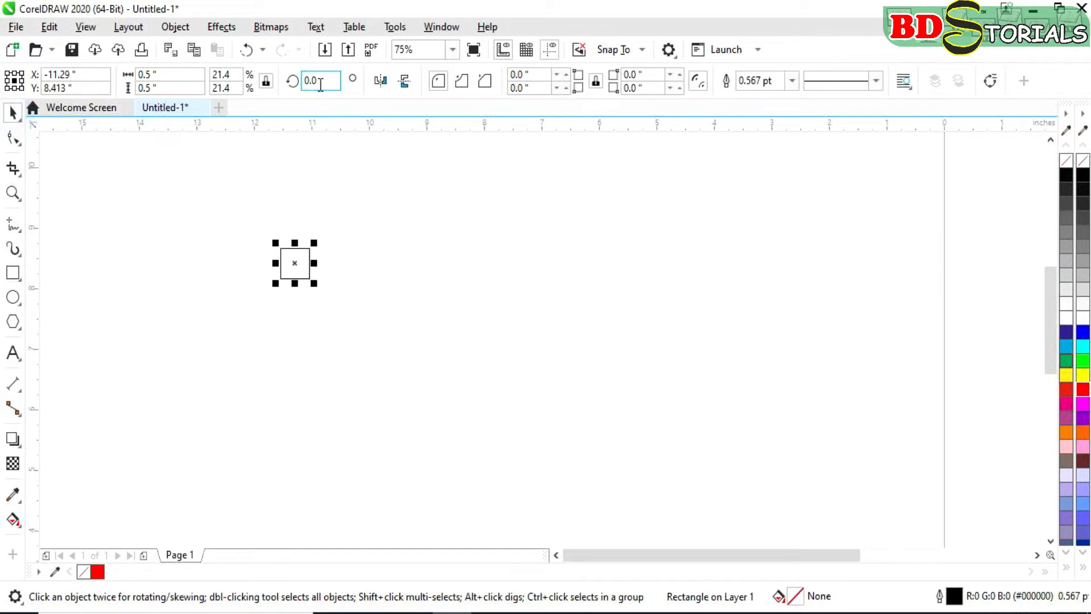
pyautogui.moveTo(320, 84); pyautogui.dragTo(305, 85)
pyautogui.write('45')
pyautogui.press('Return')
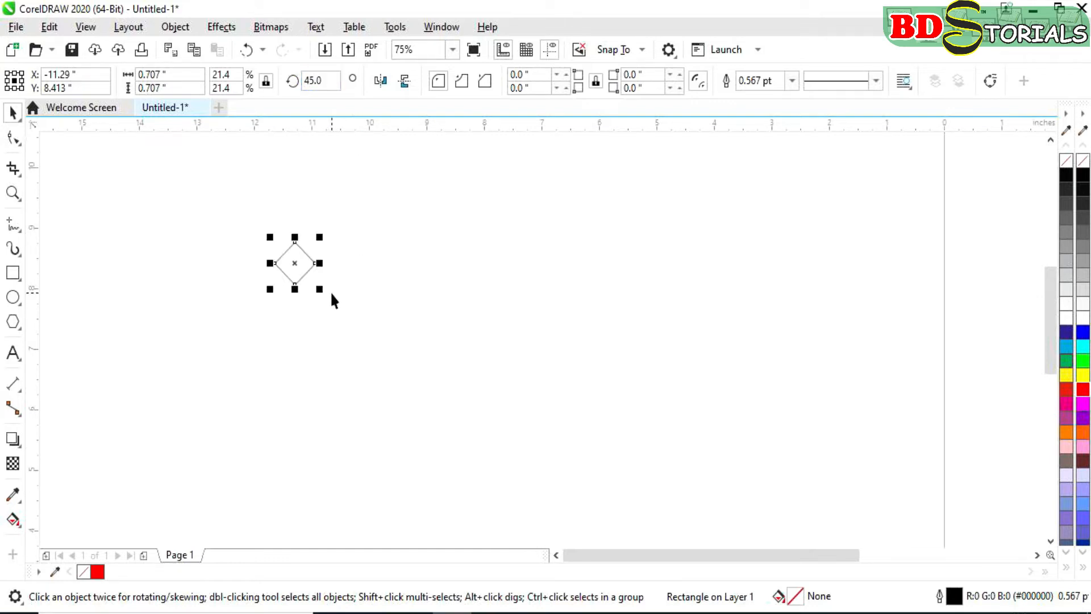
# Move the diamond inside the page's upper-left corner, centred at about X 0.53 and Y 11.04 inches
pyautogui.scroll(-1, 420, 334)
pyautogui.moveTo(358, 295); pyautogui.dragTo(697, 216)
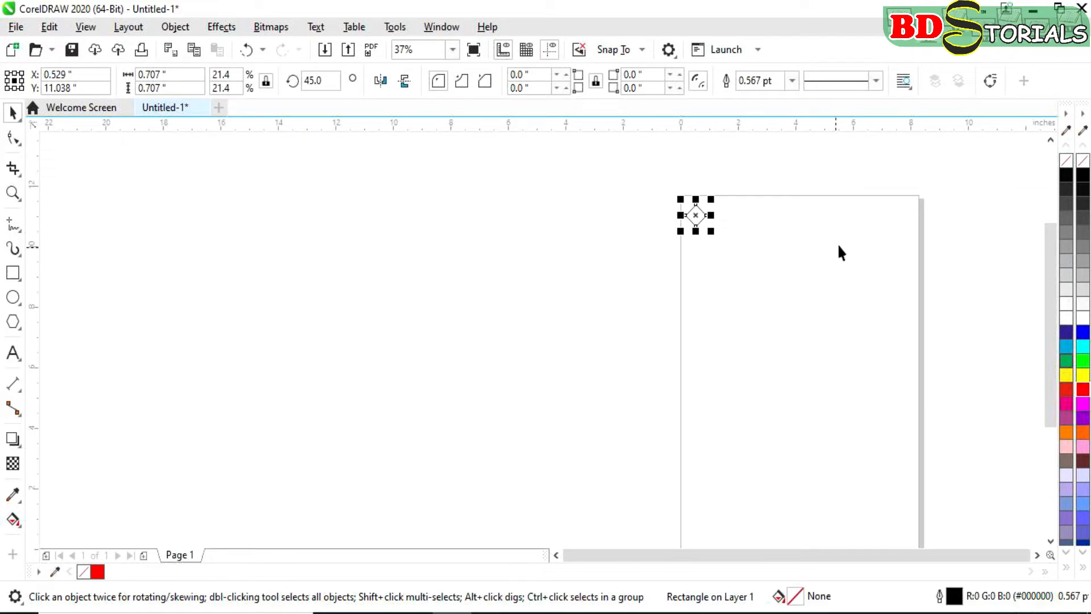
pyautogui.scroll(1, 839, 243)
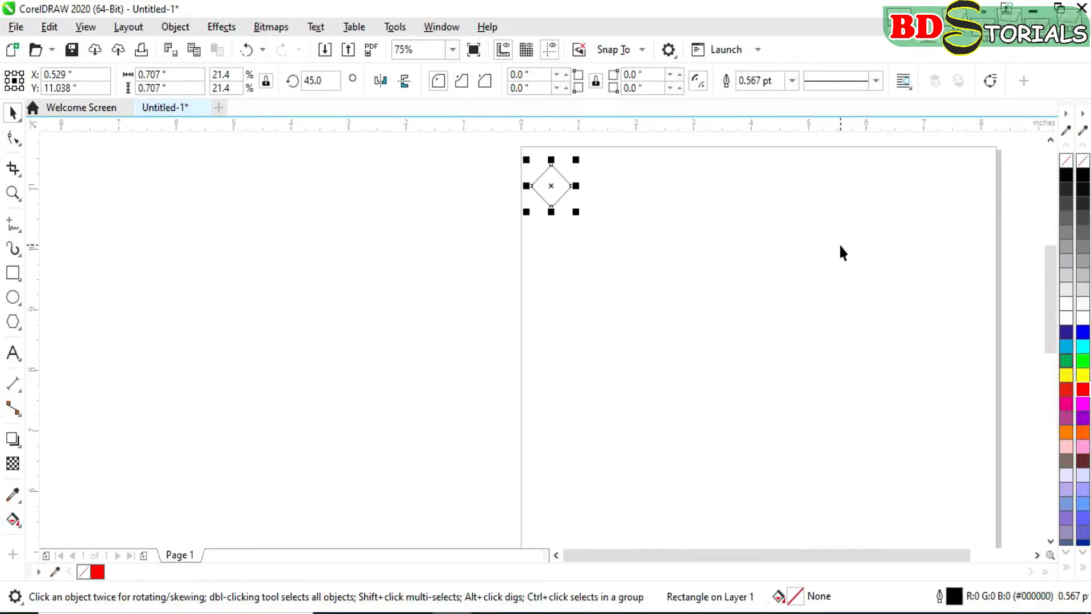
pyautogui.click(1037, 554)
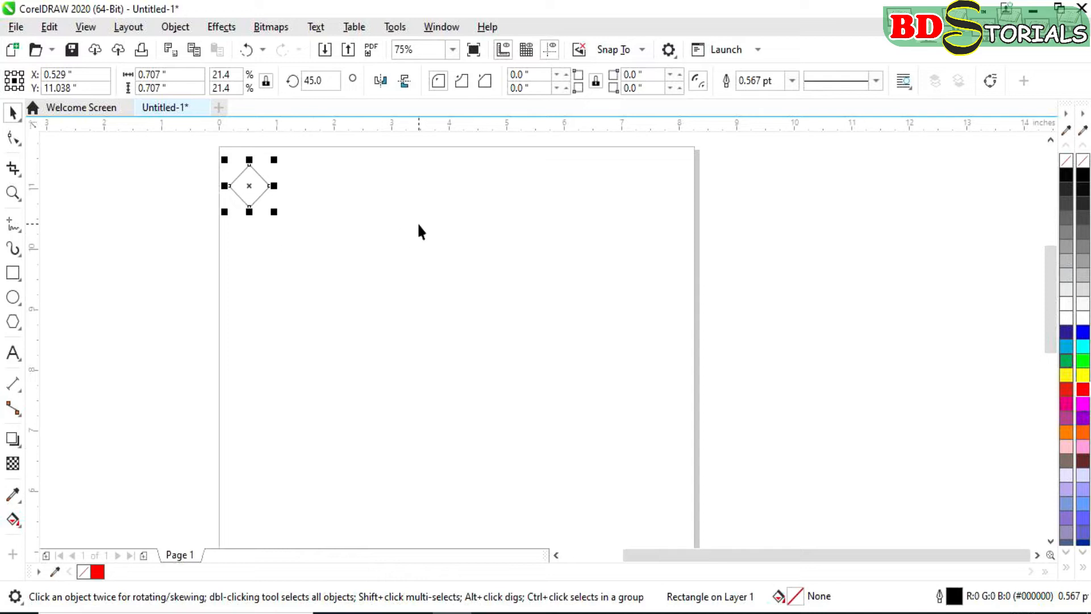
# Set the nudge distance to 1 inch with nothing selected
pyautogui.click(390, 206)
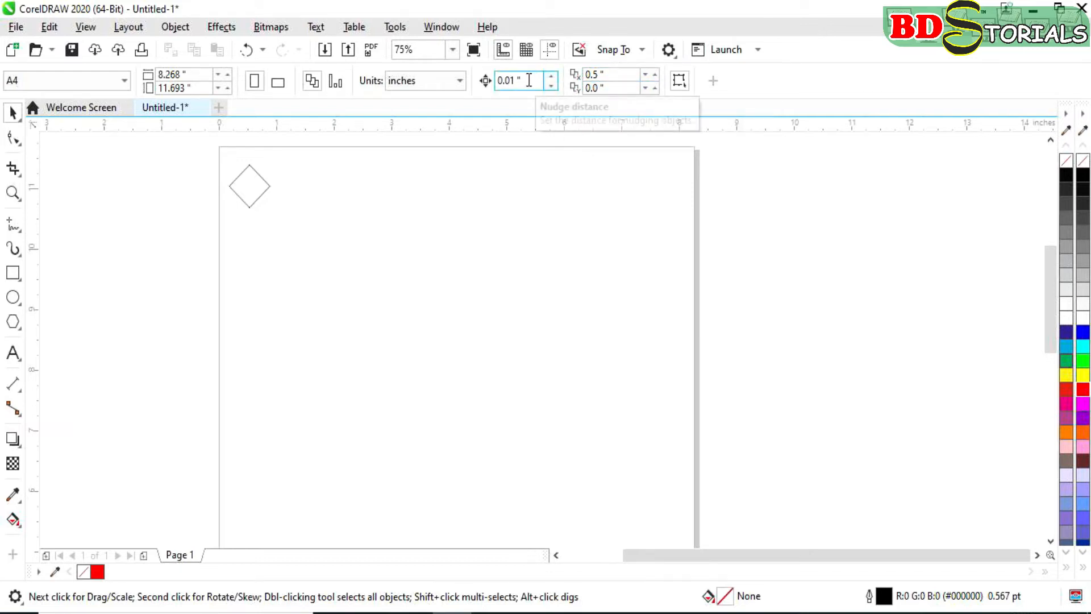
pyautogui.moveTo(524, 80); pyautogui.dragTo(498, 80)
pyautogui.write('1')
pyautogui.press('Return')
pyautogui.click(381, 229)
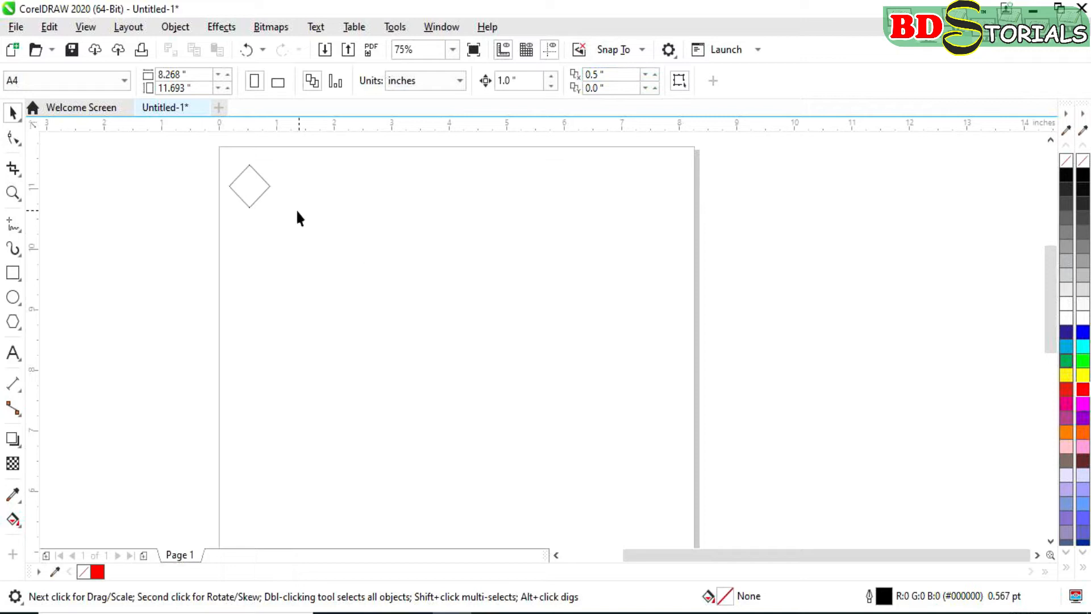
# Duplicate the diamond eight times in a horizontal row, nudging each copy 1 inch to the right of the previous one
pyautogui.click(246, 179)
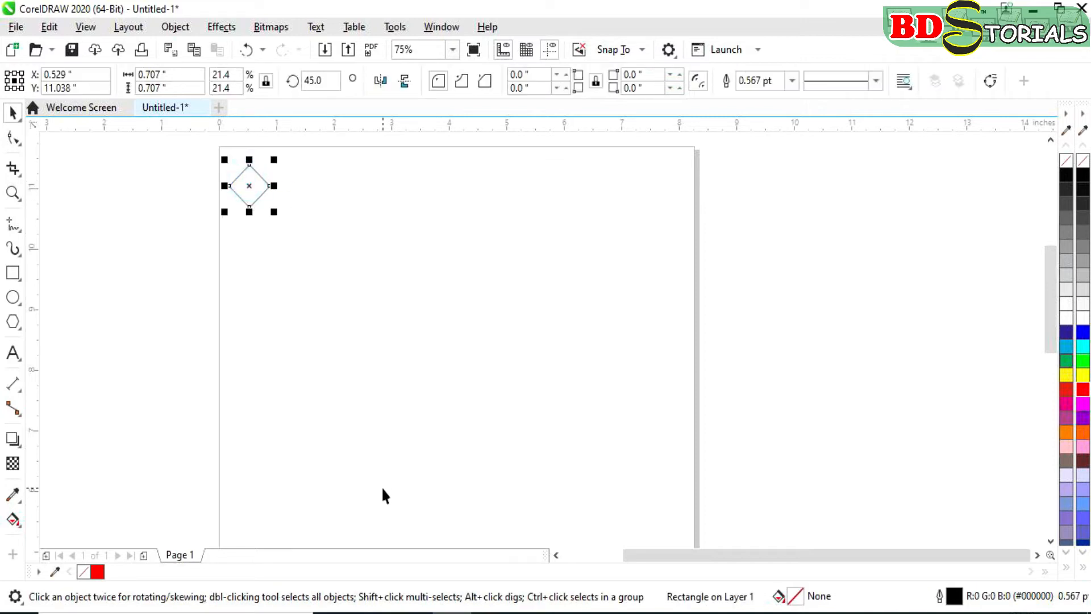
pyautogui.scroll(1, 233, 168)
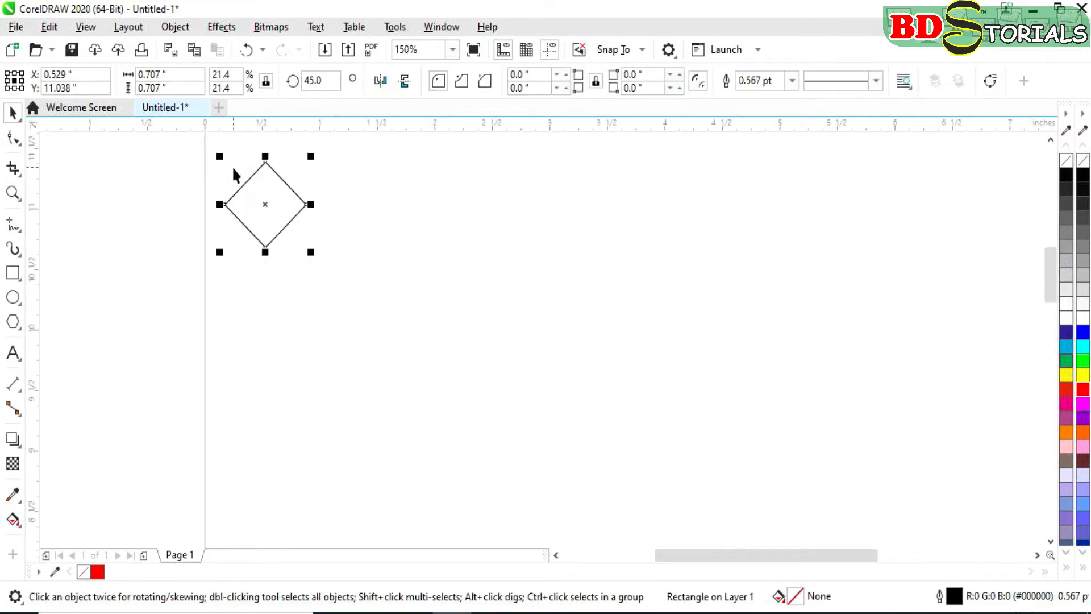
pyautogui.scroll(-1, 232, 165)
pyautogui.scroll(1, 232, 165)
pyautogui.scroll(-1, 231, 165)
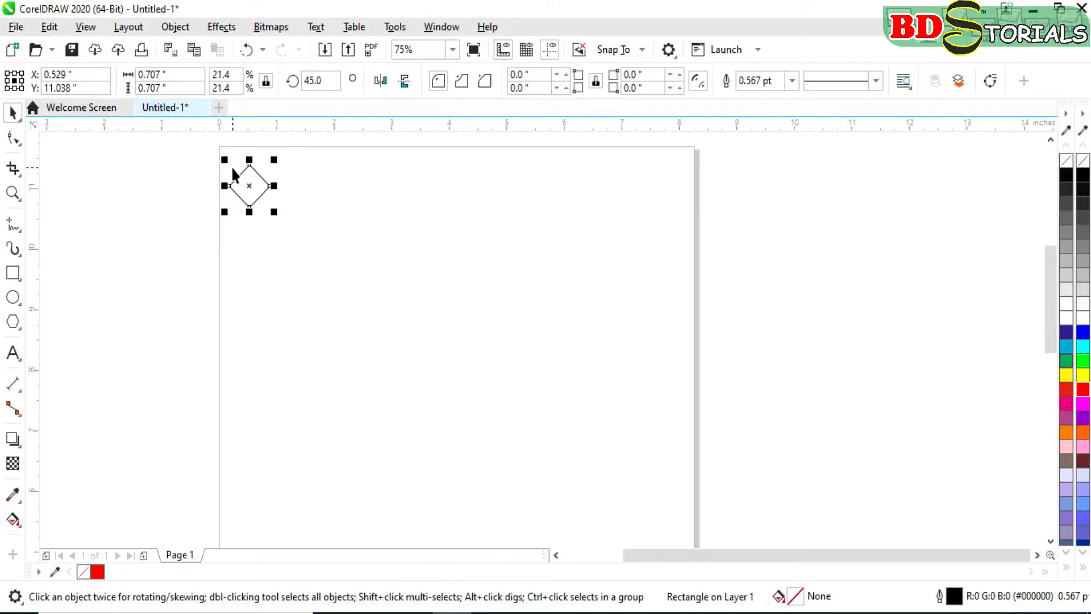
pyautogui.hotkey('ctrl', 'd')
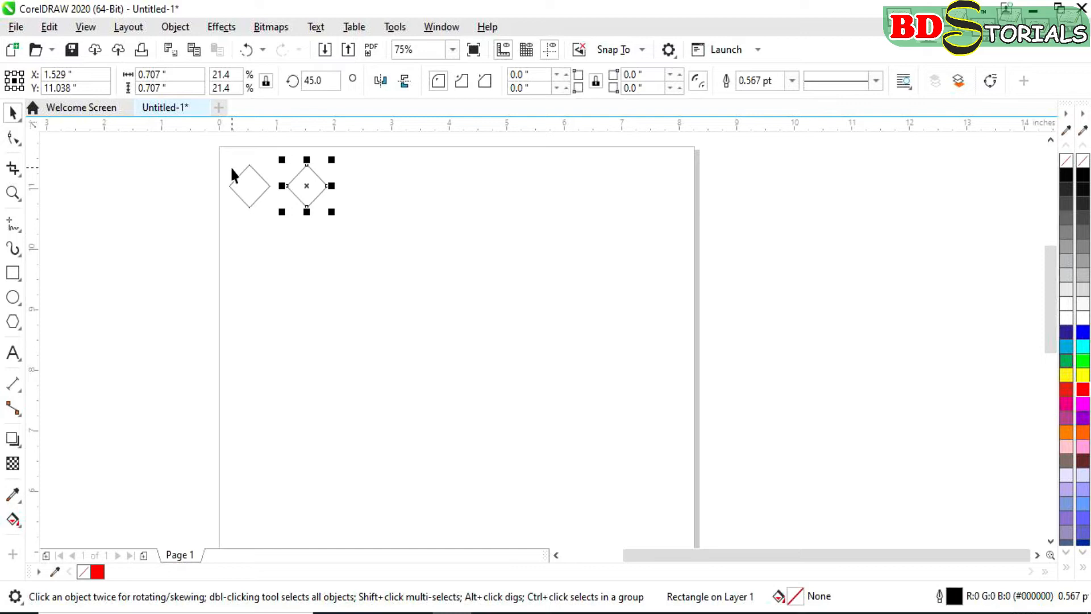
pyautogui.press('Right')
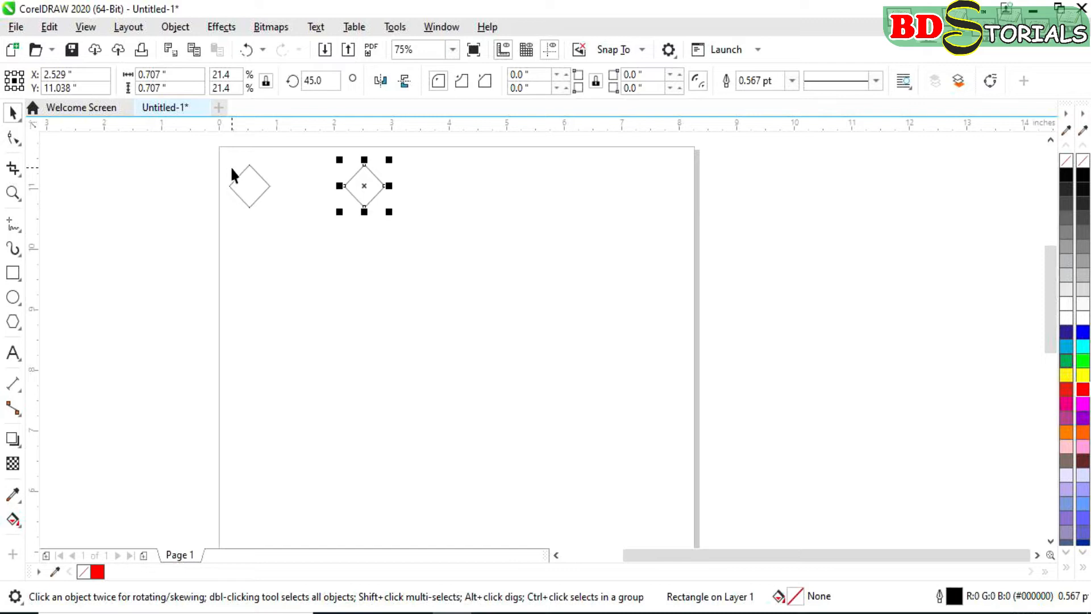
pyautogui.press('Left')
pyautogui.press('KP_Add')
pyautogui.press('Right')
pyautogui.press('KP_Add')
pyautogui.press('Right')
pyautogui.press('KP_Add')
pyautogui.press('Right')
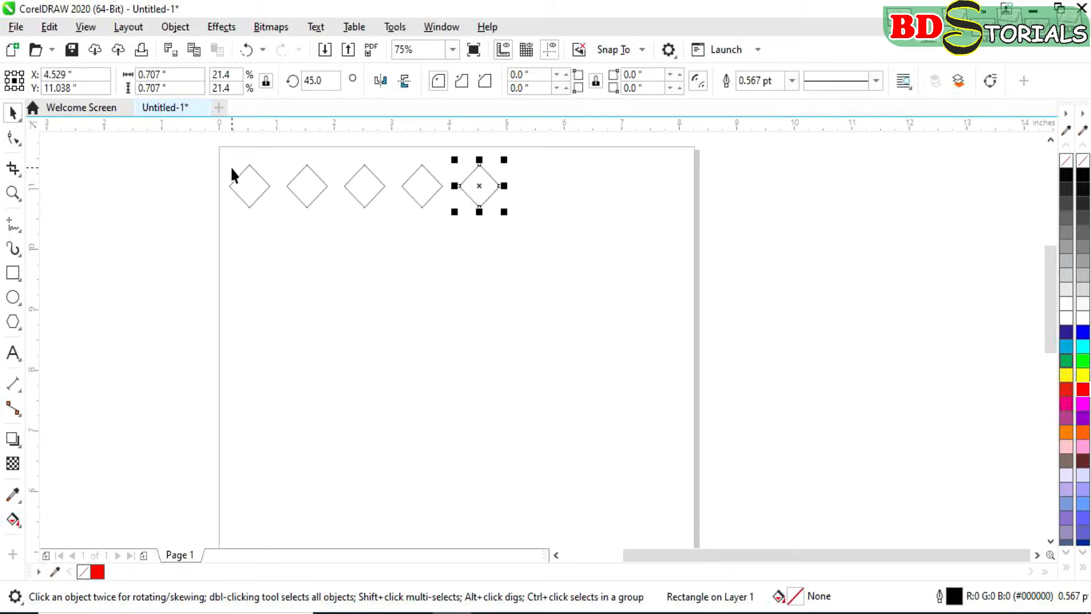
pyautogui.press('KP_Add')
pyautogui.press('Right')
pyautogui.press('KP_Add')
pyautogui.press('Right')
pyautogui.press('KP_Add')
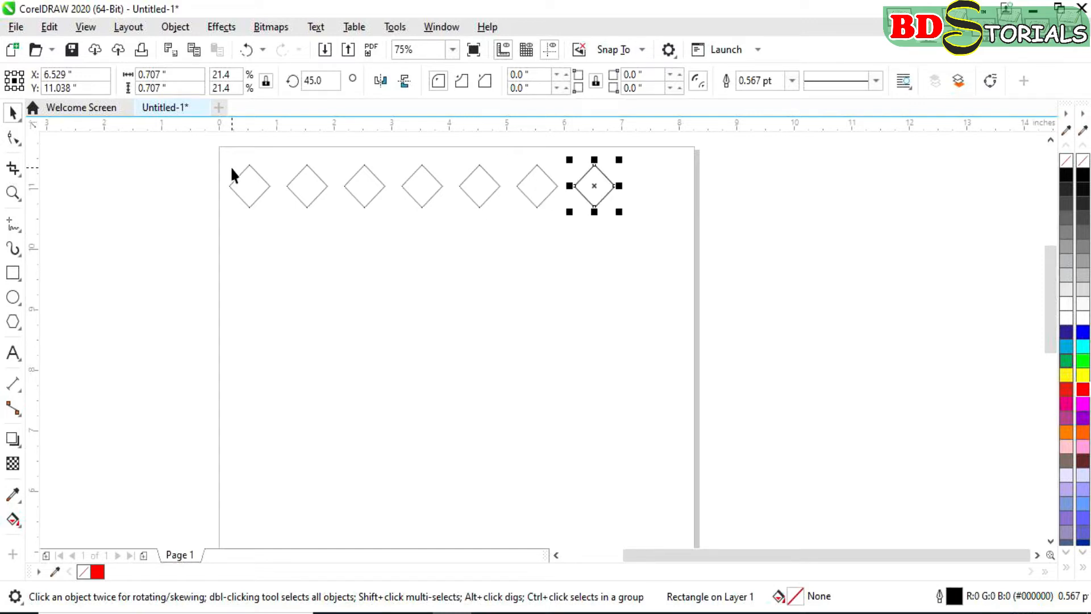
pyautogui.press('Right')
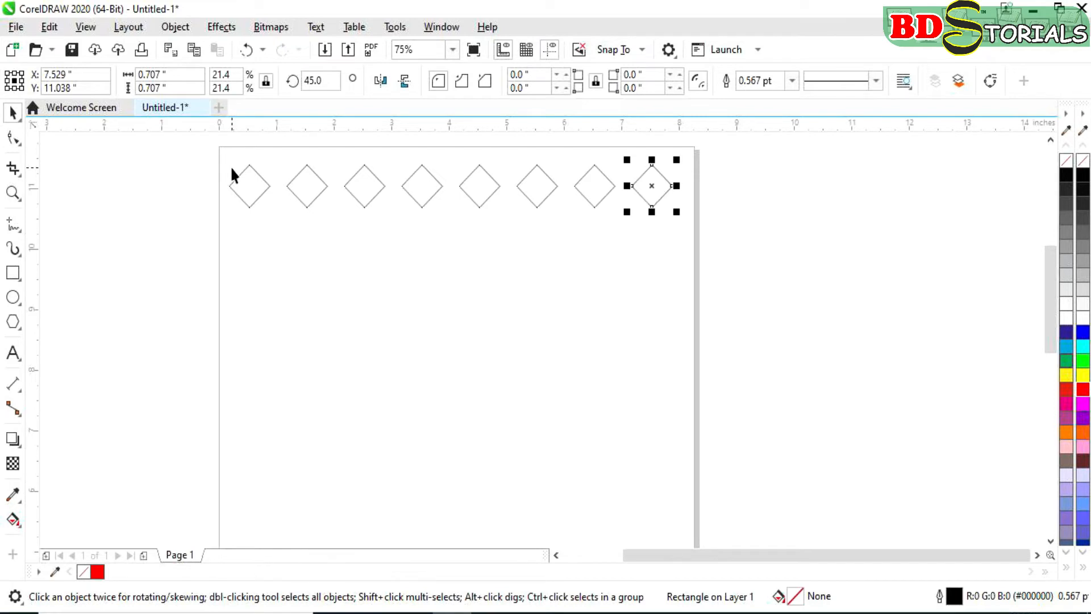
pyautogui.press('KP_Add')
pyautogui.press('Right')
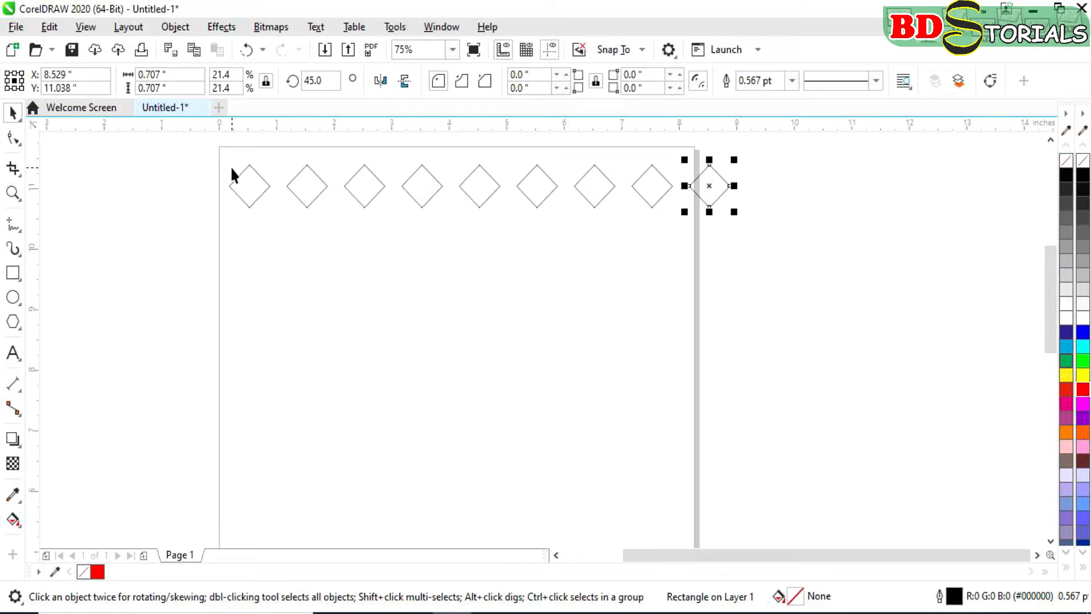
# Delete the eight diamond copies, keeping only the original in the page's upper-left corner
pyautogui.moveTo(789, 190); pyautogui.dragTo(676, 183)
pyautogui.moveTo(755, 206); pyautogui.dragTo(283, 246)
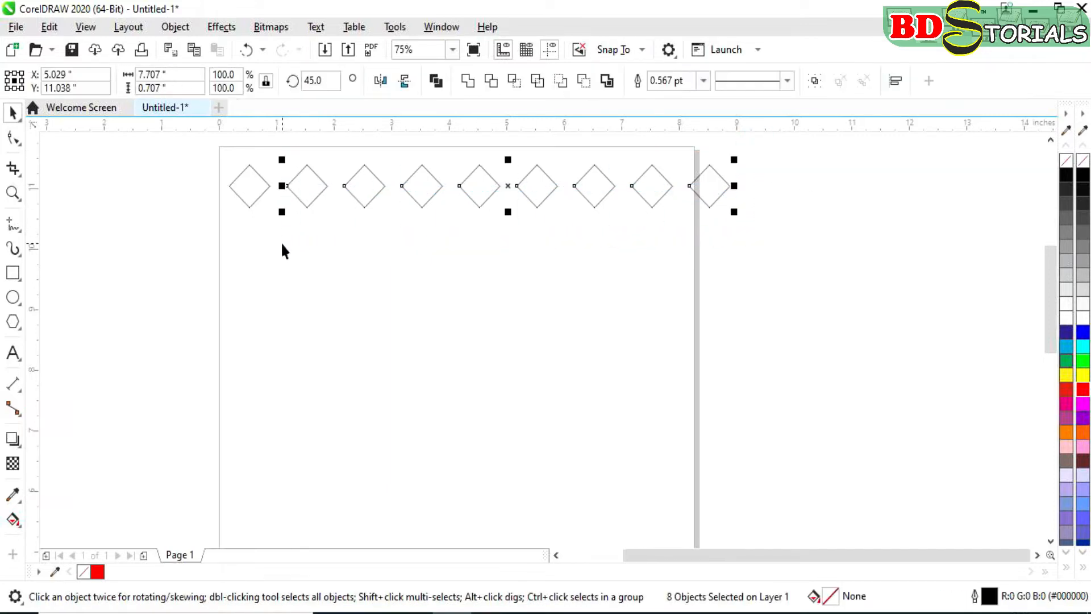
pyautogui.press('Delete')
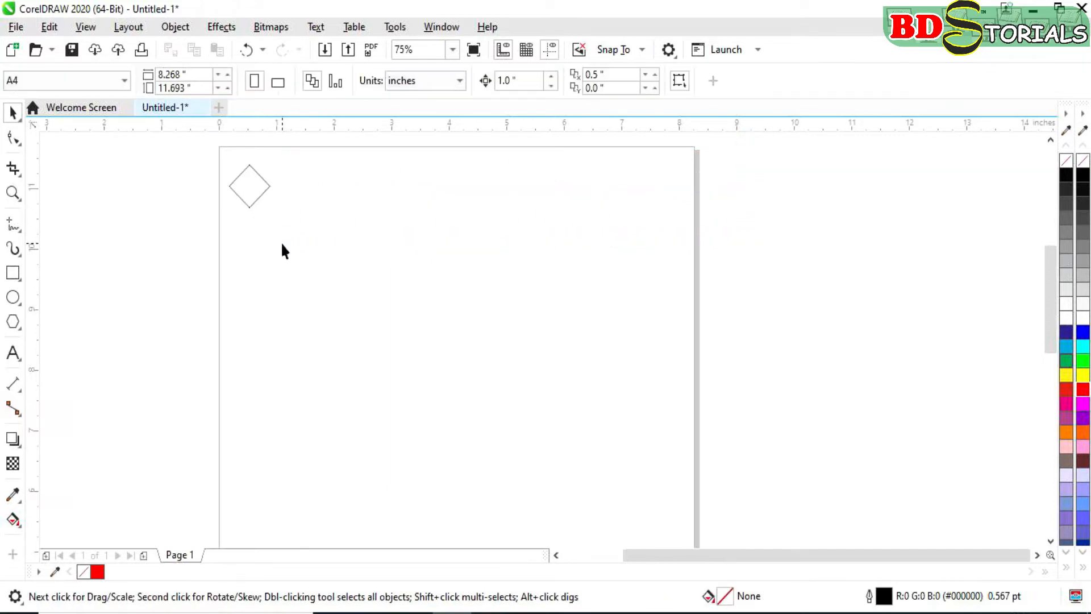
# Set the remaining diamond's overall width to 0.5 inch with its proportions locked
pyautogui.click(267, 191)
pyautogui.click(171, 78)
pyautogui.write('0.5')
pyautogui.press('Return')
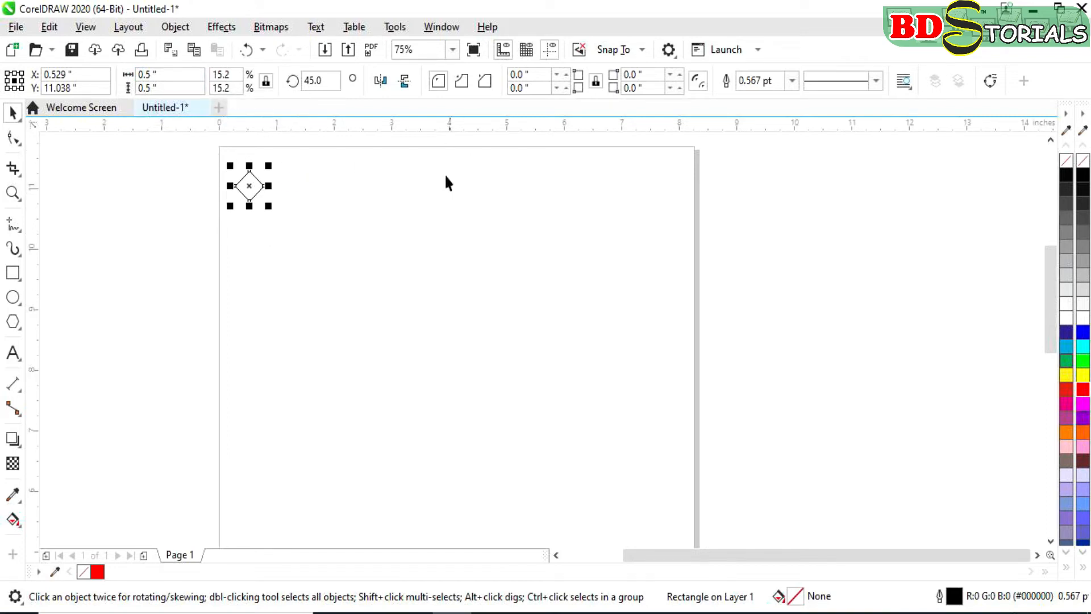
# Copy the small diamond seven times across the page in a straight row with centres 1 inch apart
pyautogui.hotkey('ctrl', 'd')
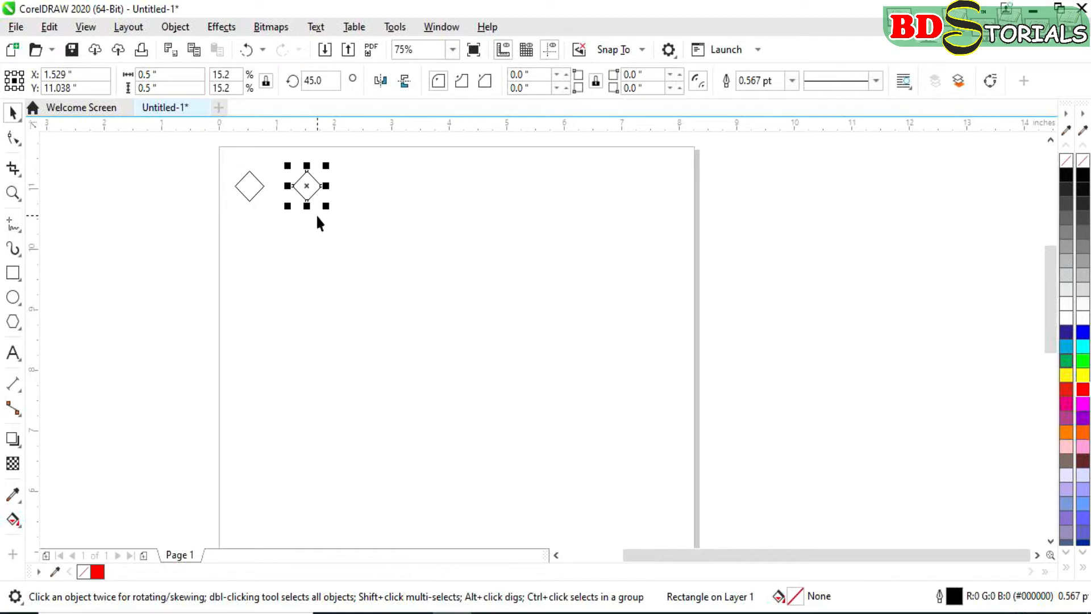
pyautogui.hotkey('ctrl', 'd')
pyautogui.hotkey('ctrl', 'd')
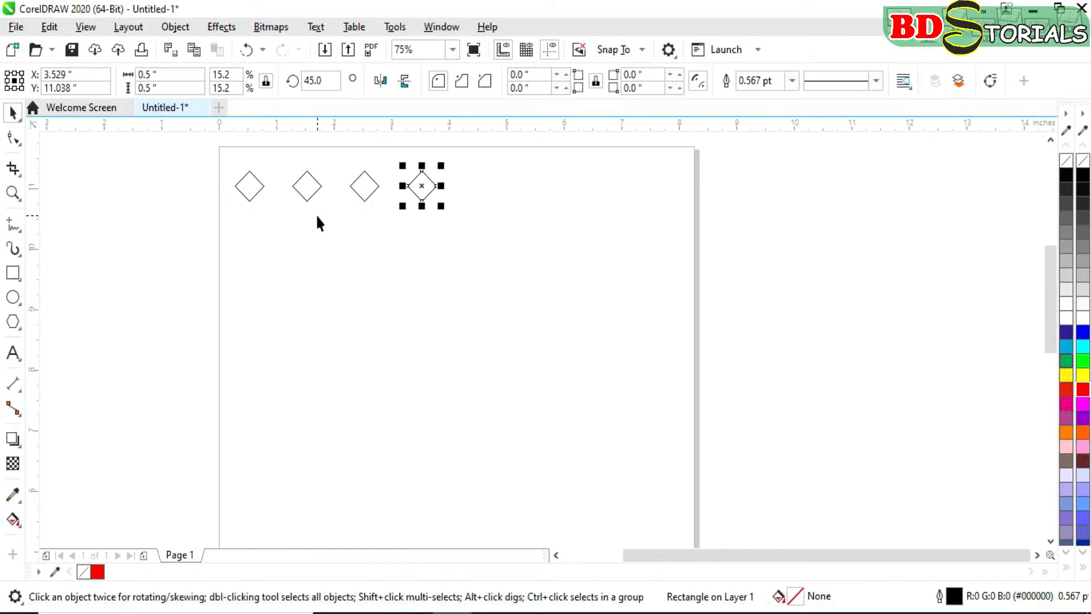
pyautogui.hotkey('ctrl', 'd')
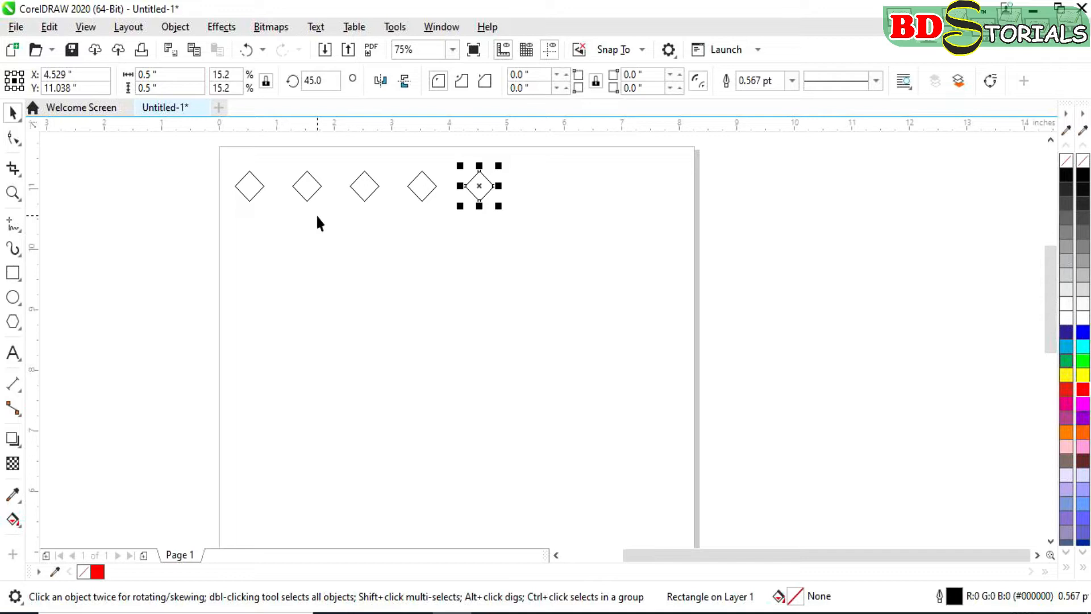
pyautogui.hotkey('ctrl', 'd')
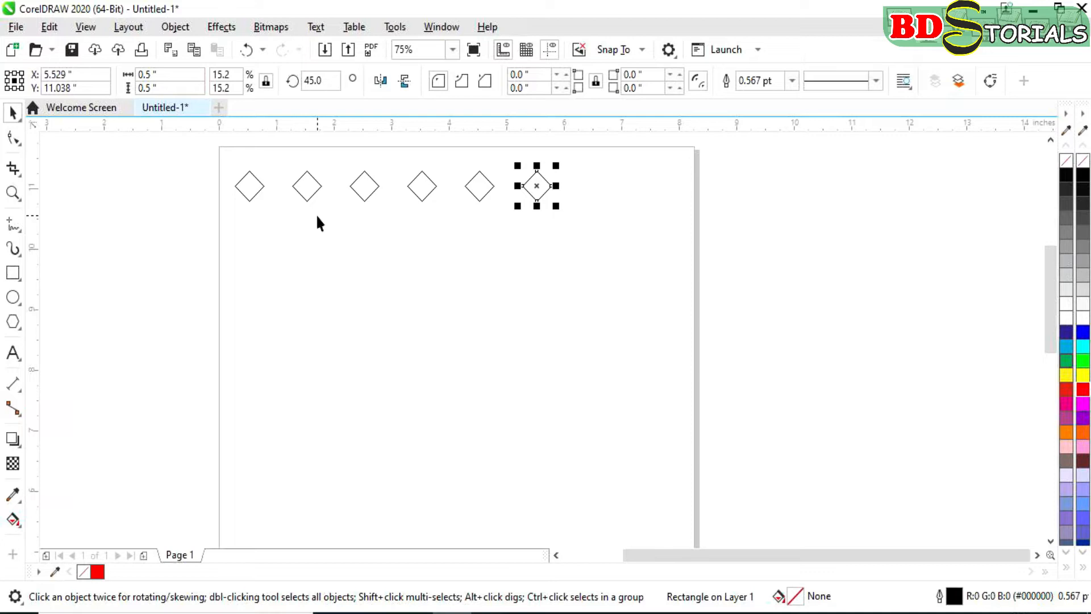
pyautogui.hotkey('ctrl', 'd')
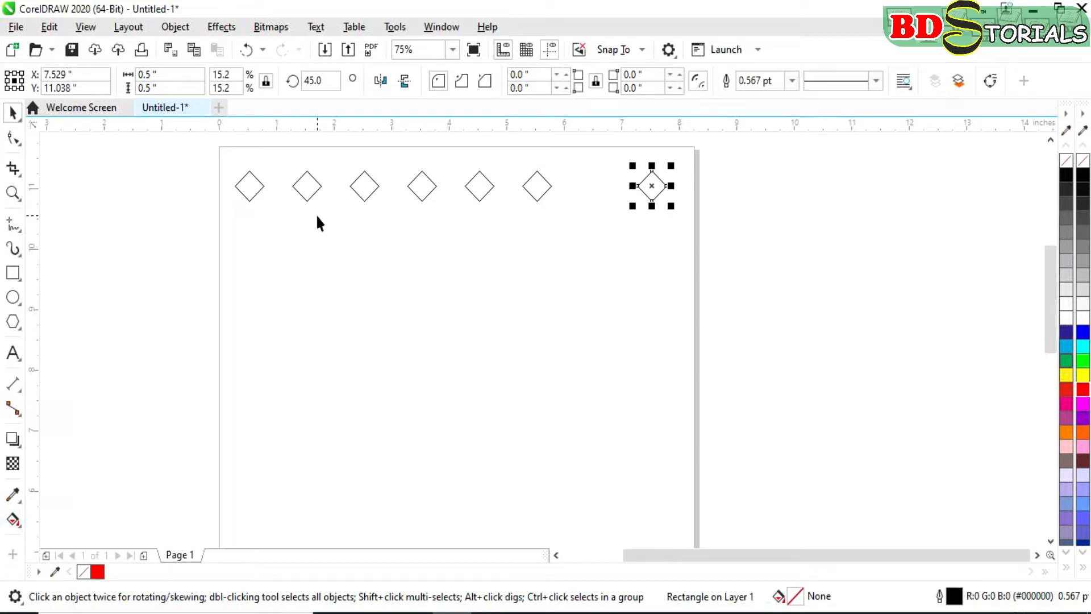
pyautogui.hotkey('ctrl', 'z')
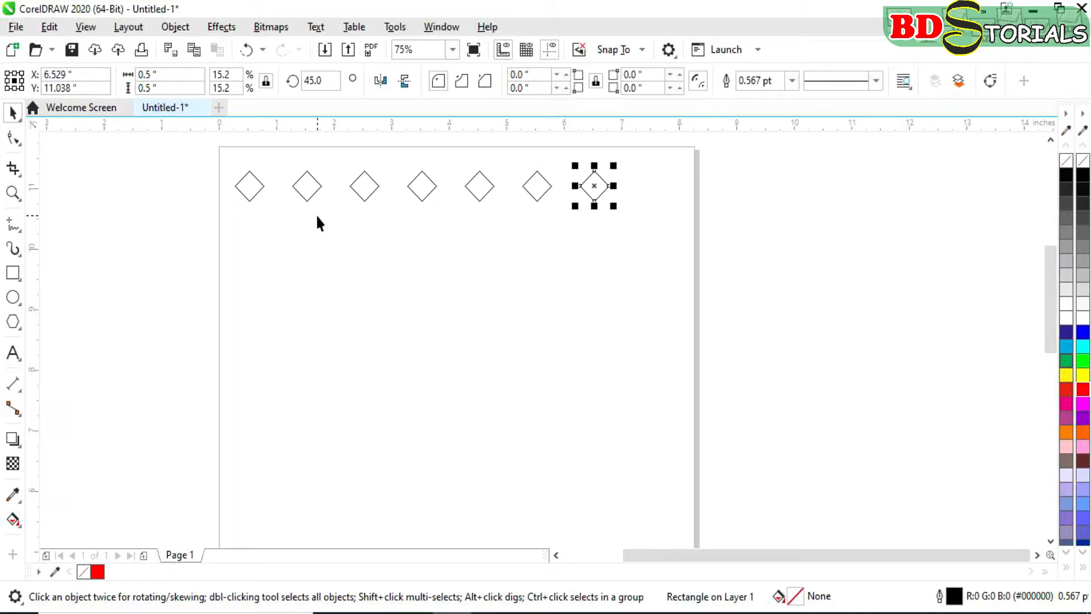
pyautogui.hotkey('ctrl', 'd')
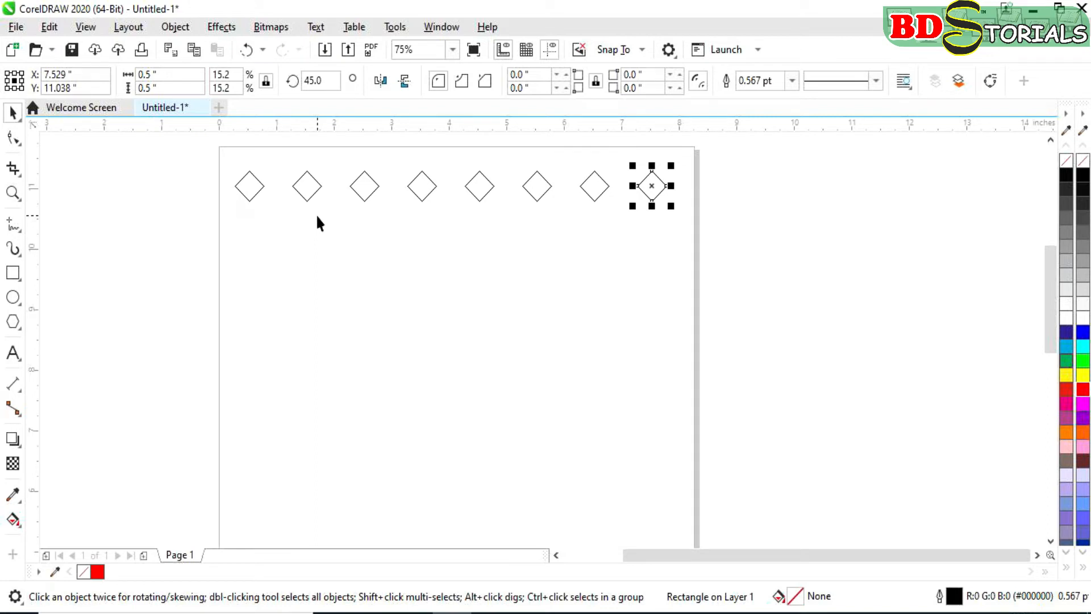
pyautogui.click(329, 329)
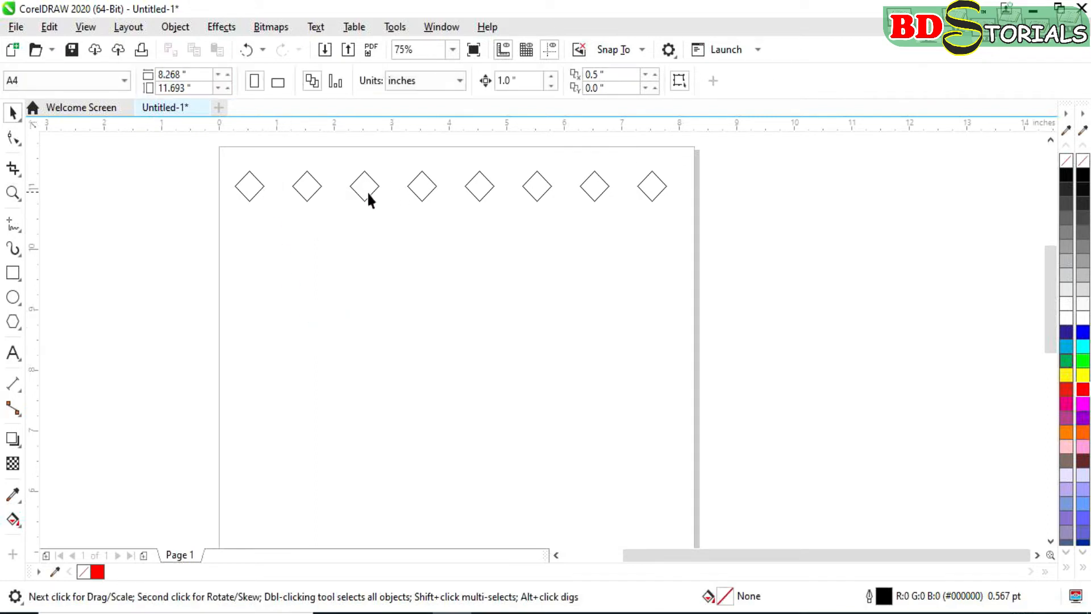
# Apply a horizontal duplicate distance of 0.5 inch with nothing selected
pyautogui.scroll(2, 230, 162)
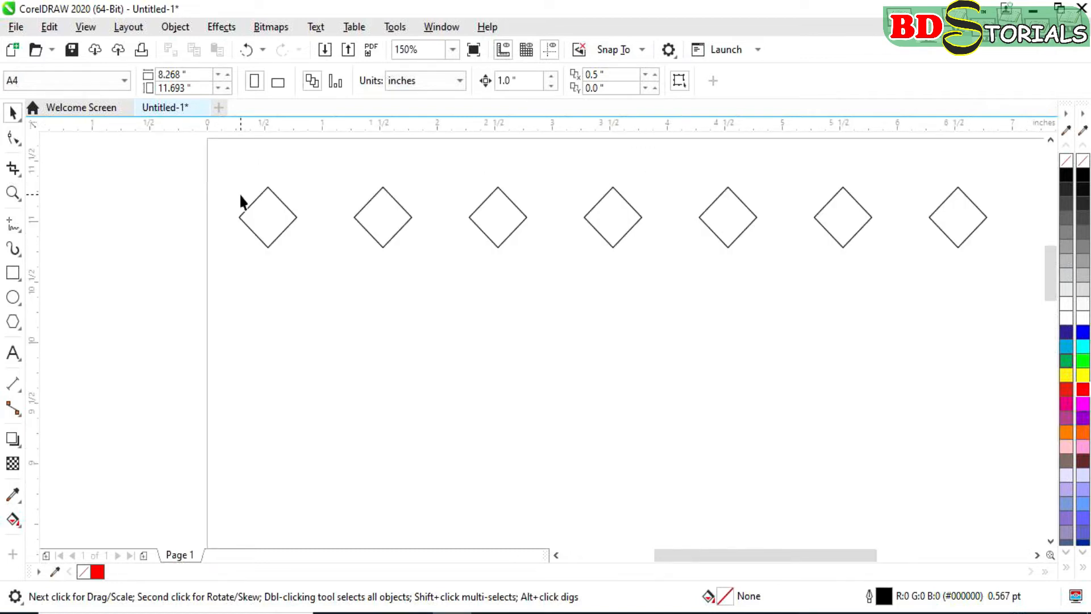
pyautogui.scroll(-2, 239, 192)
pyautogui.press('F4')
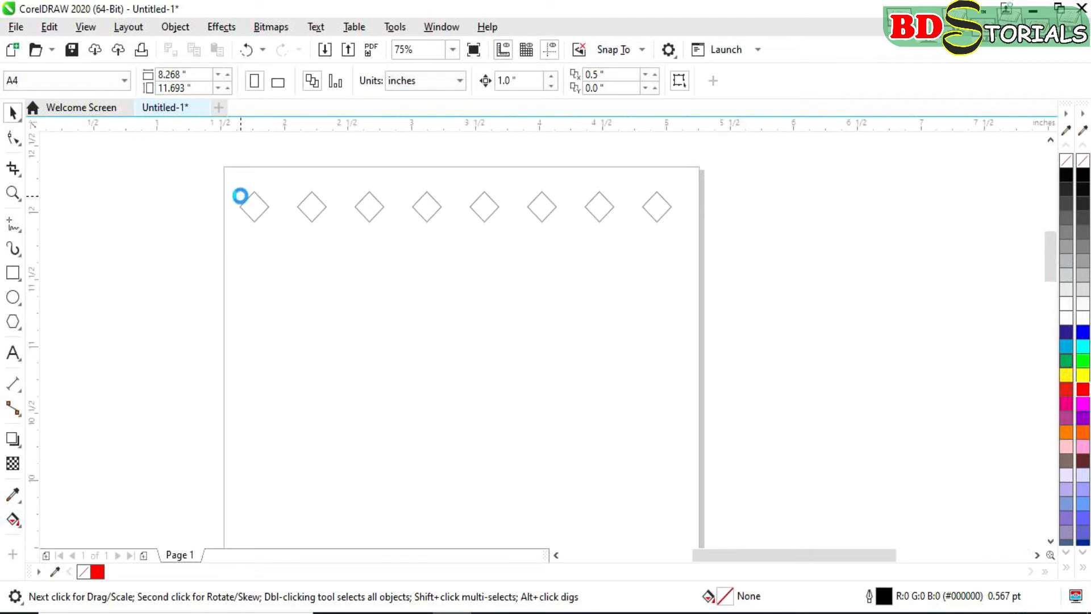
pyautogui.scroll(-1, 339, 267)
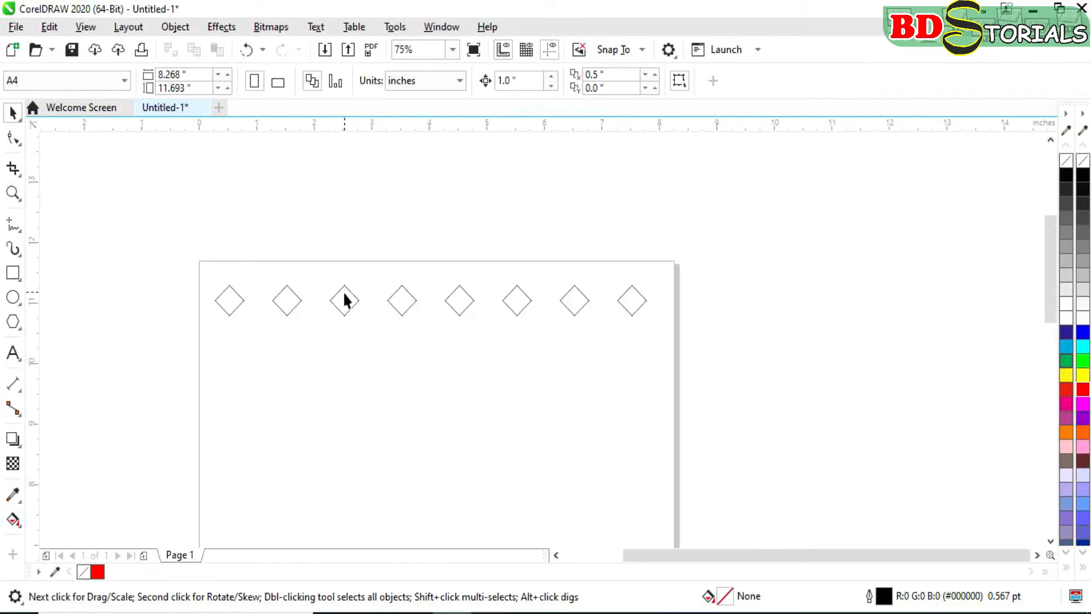
pyautogui.scroll(2, 256, 321)
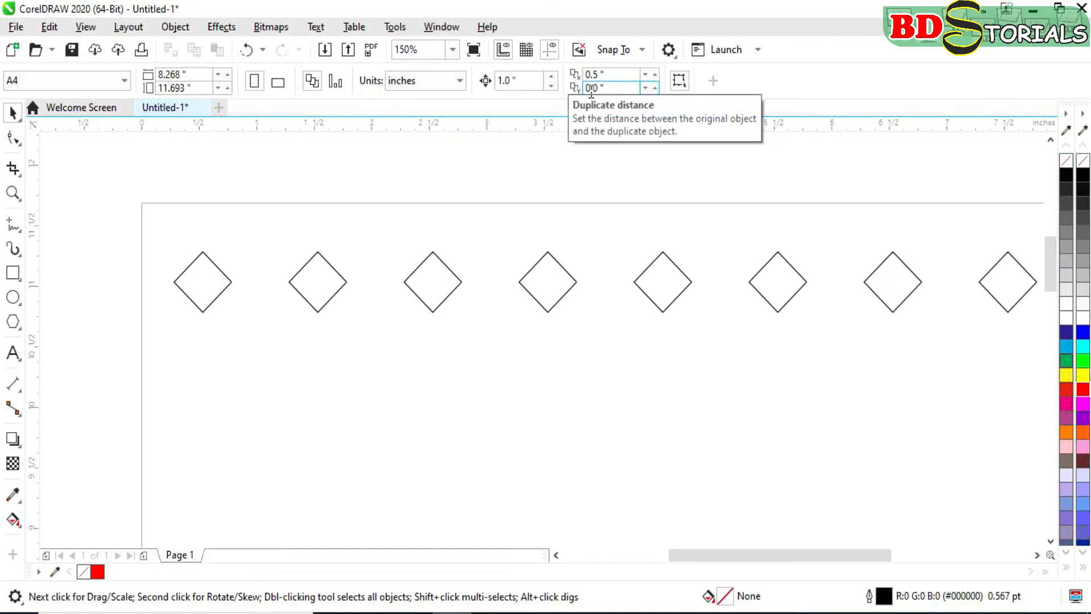
pyautogui.click(600, 75)
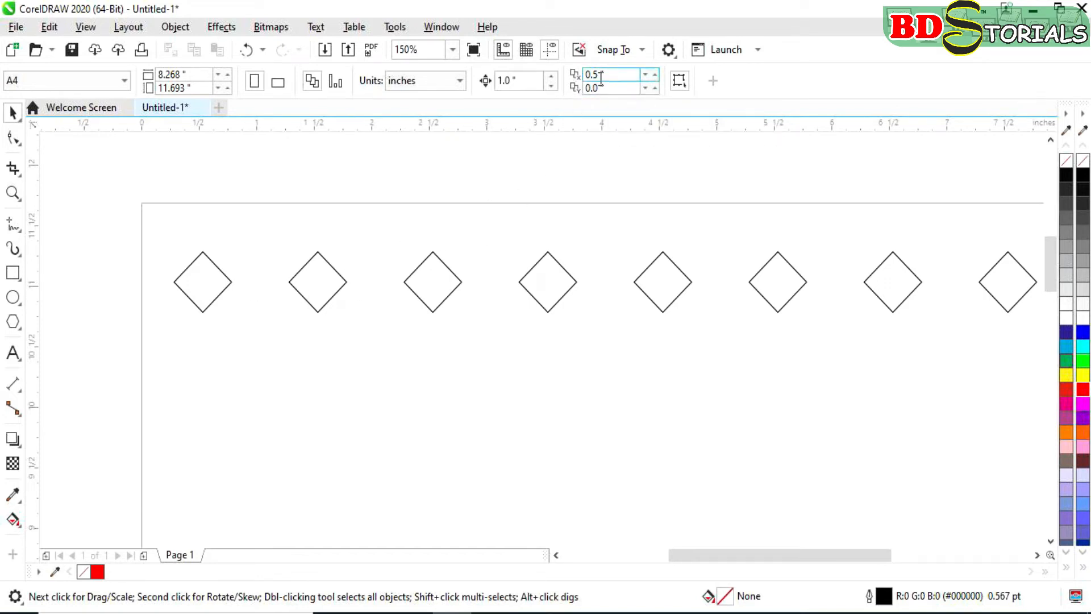
pyautogui.press('Return')
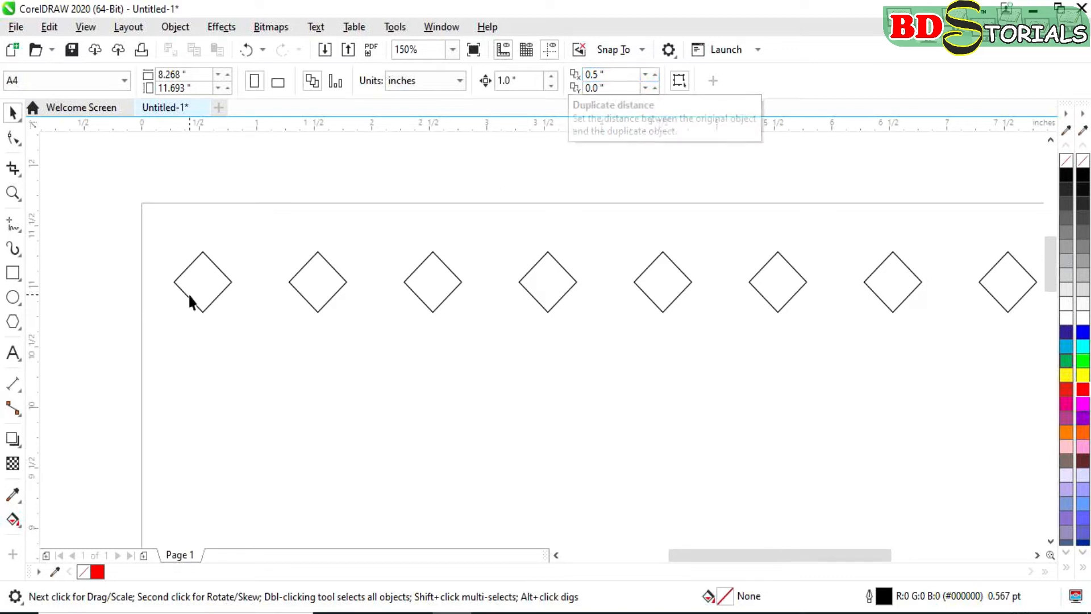
# Duplicate the first diamond at the 0.5-inch offset to fill the first gap in the row, undoing any surplus copy
pyautogui.click(203, 287)
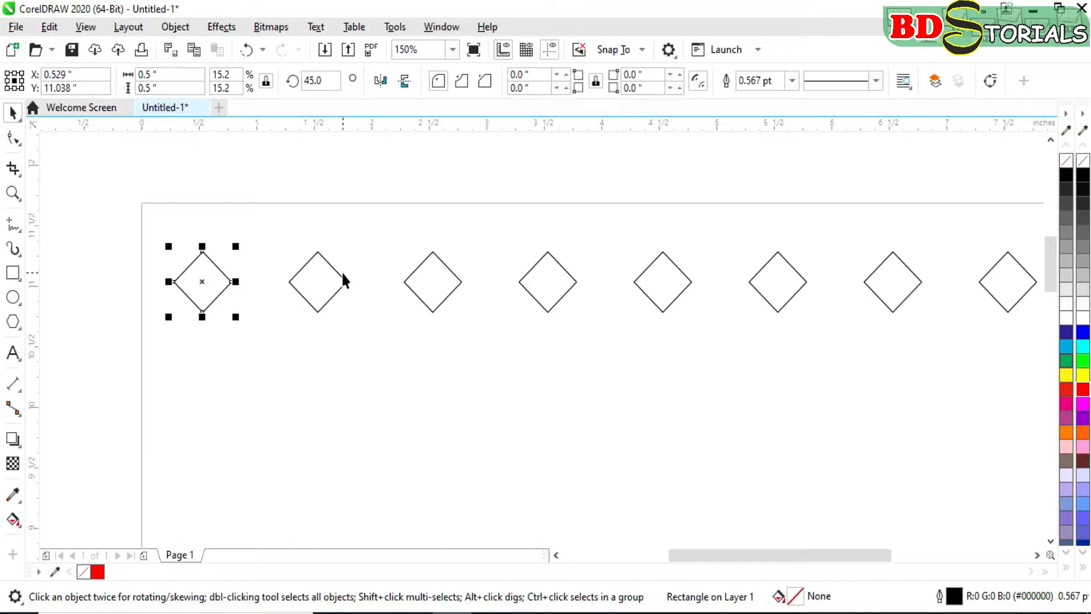
pyautogui.hotkey('ctrl', 'd')
pyautogui.hotkey('ctrl', 'd')
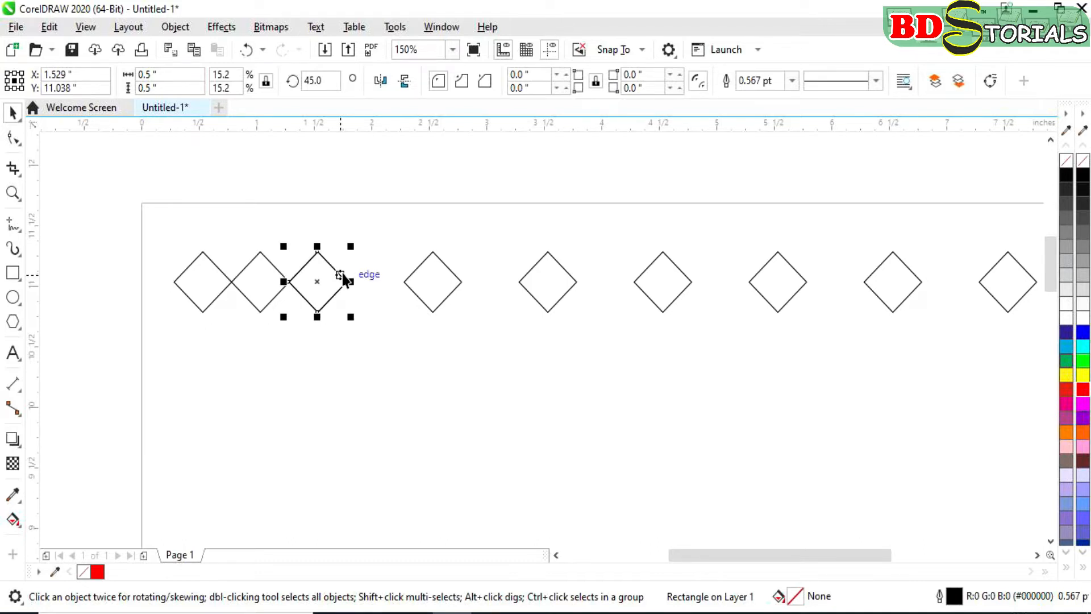
pyautogui.hotkey('ctrl', 'z')
pyautogui.click(329, 285)
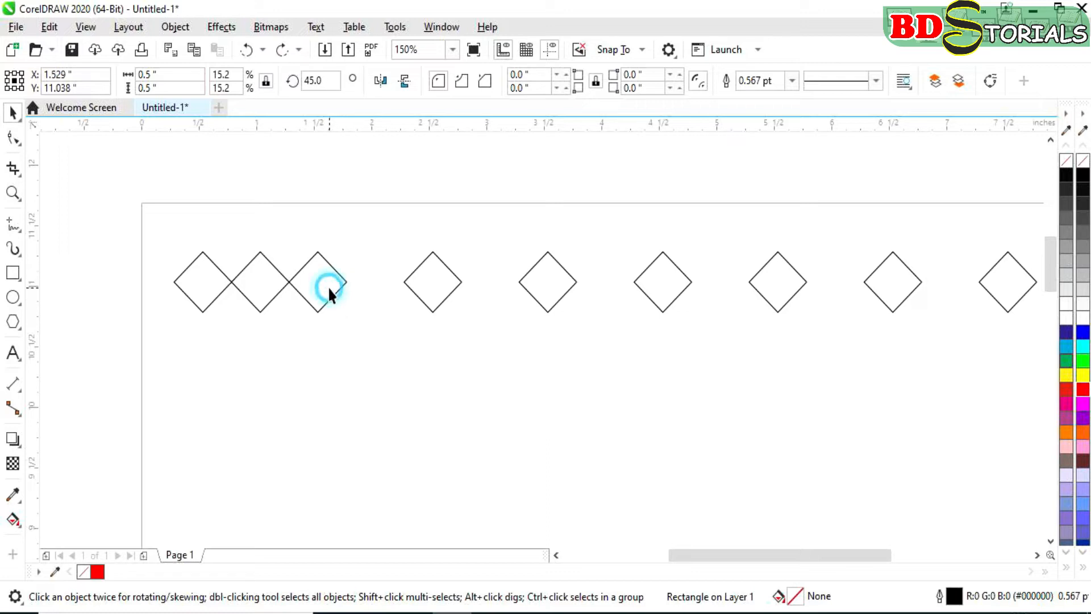
# Fill the next five gaps in the row with duplicates of the preceding diamonds, each offset 0.5 inch horizontally
pyautogui.hotkey('ctrl', 'd')
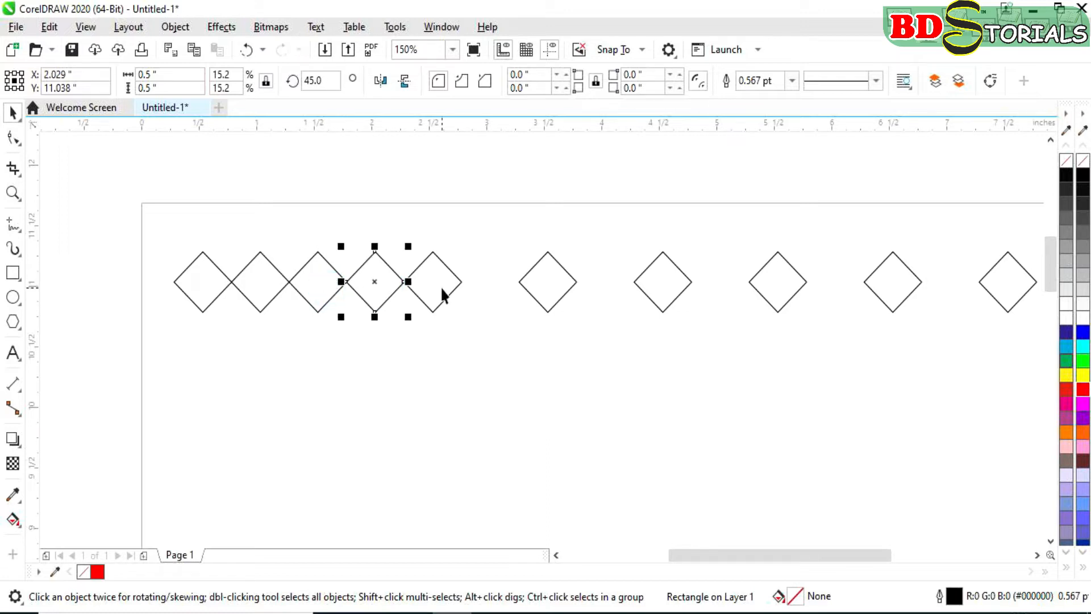
pyautogui.hotkey('ctrl', 'd')
pyautogui.hotkey('ctrl', 'd')
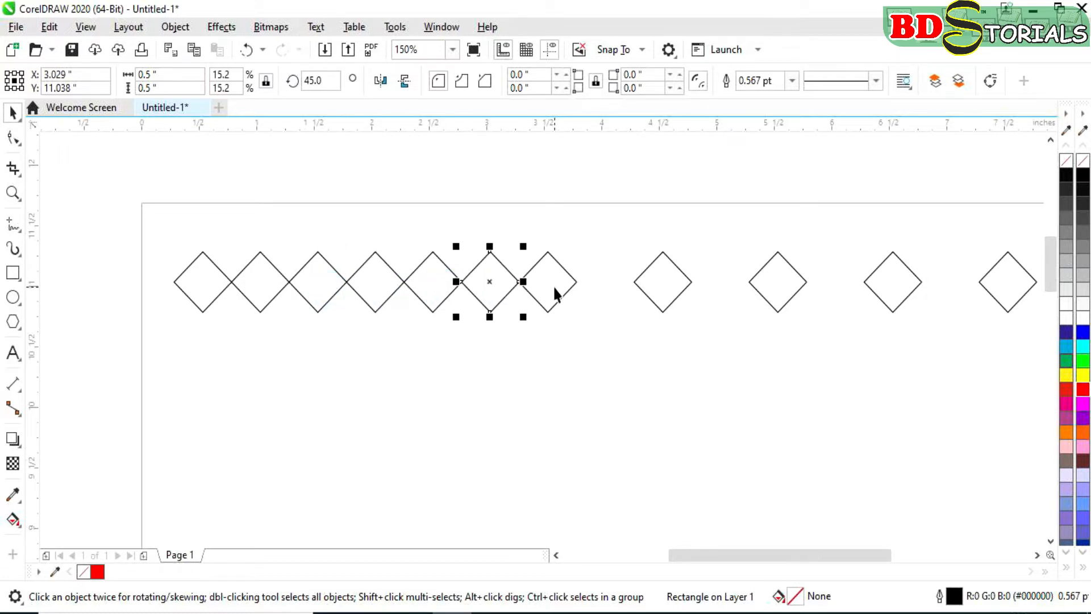
pyautogui.hotkey('ctrl', 'd')
pyautogui.hotkey('ctrl', 'd')
pyautogui.click(662, 287)
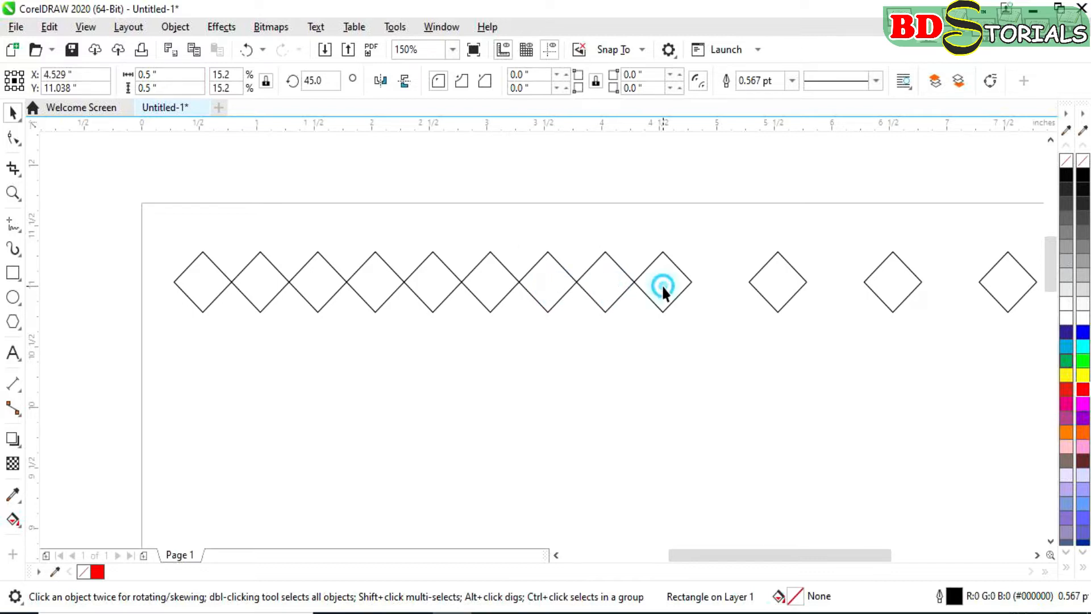
pyautogui.hotkey('ctrl', 'd')
pyautogui.click(797, 281)
pyautogui.hotkey('ctrl', 'd')
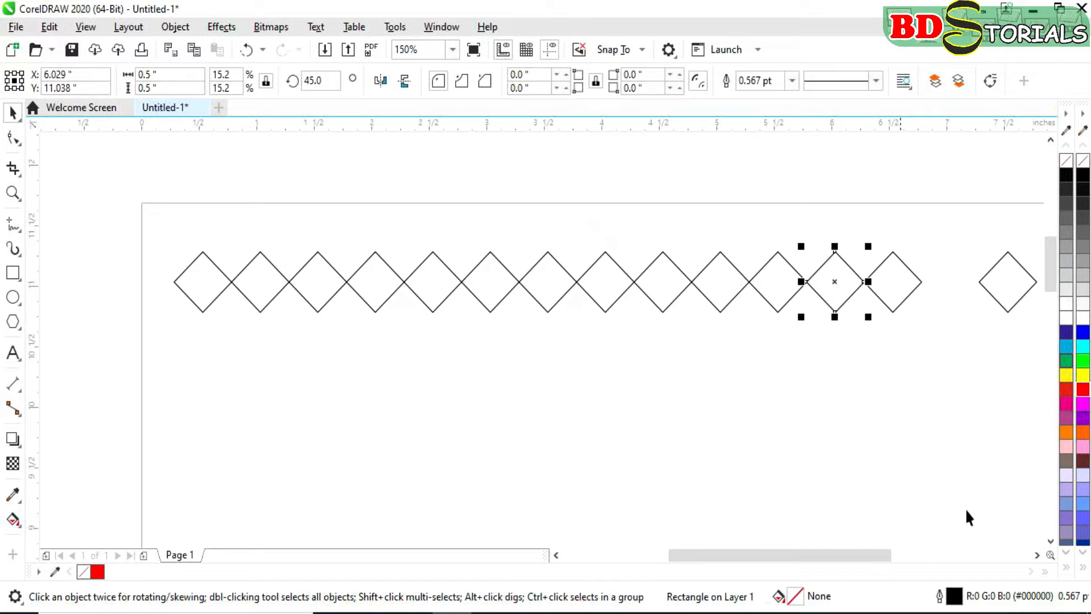
# Duplicate the last two original diamonds at the 0.5-inch offset to close the final gap and extend the row to the page's right edge
pyautogui.click(1037, 554)
pyautogui.click(1037, 554)
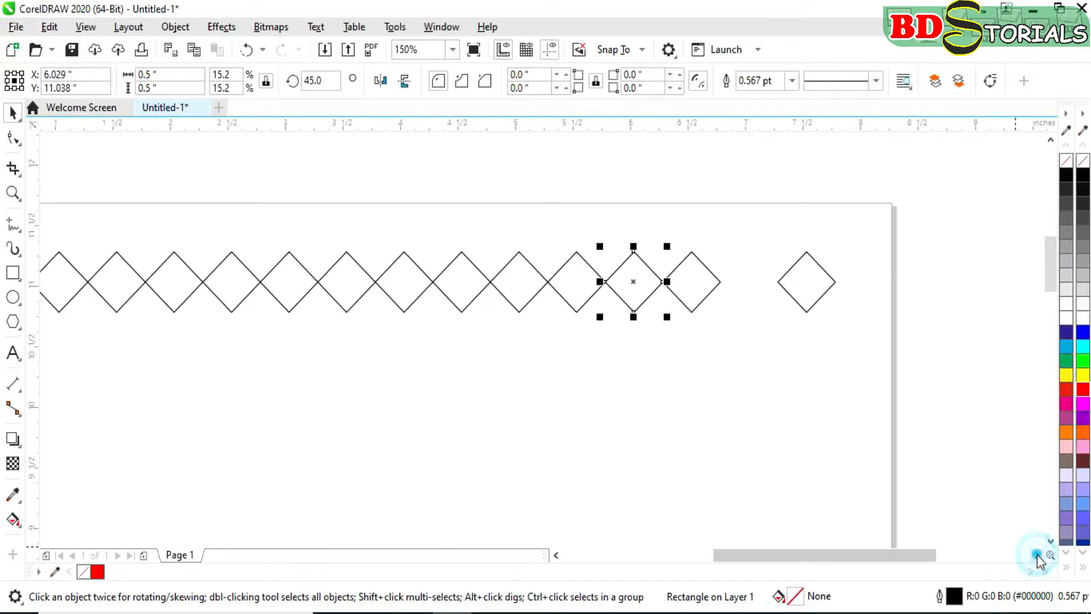
pyautogui.click(691, 280)
pyautogui.hotkey('ctrl', 'd')
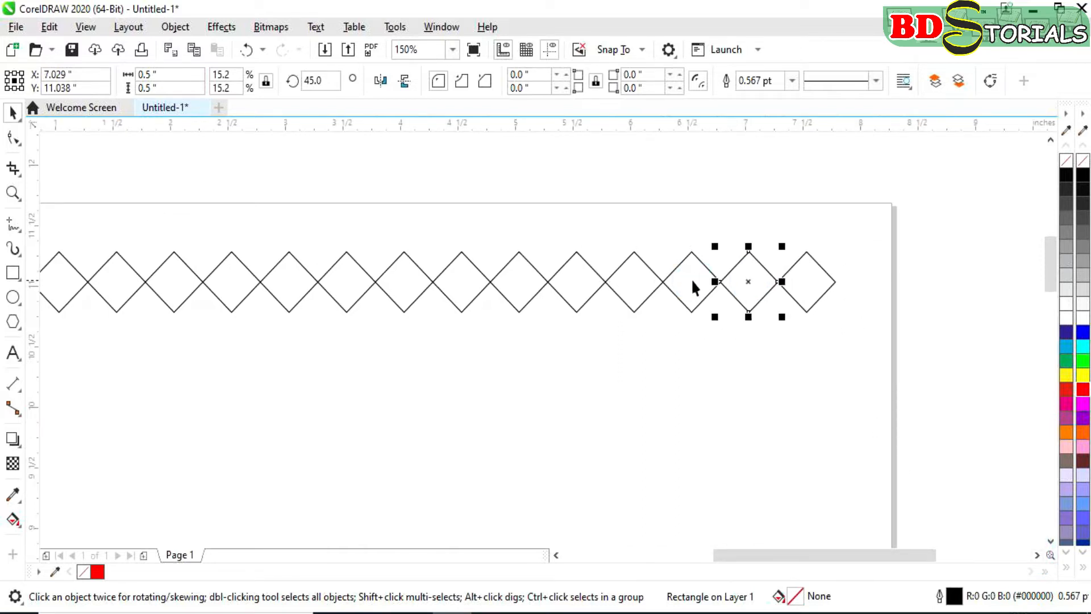
pyautogui.click(797, 286)
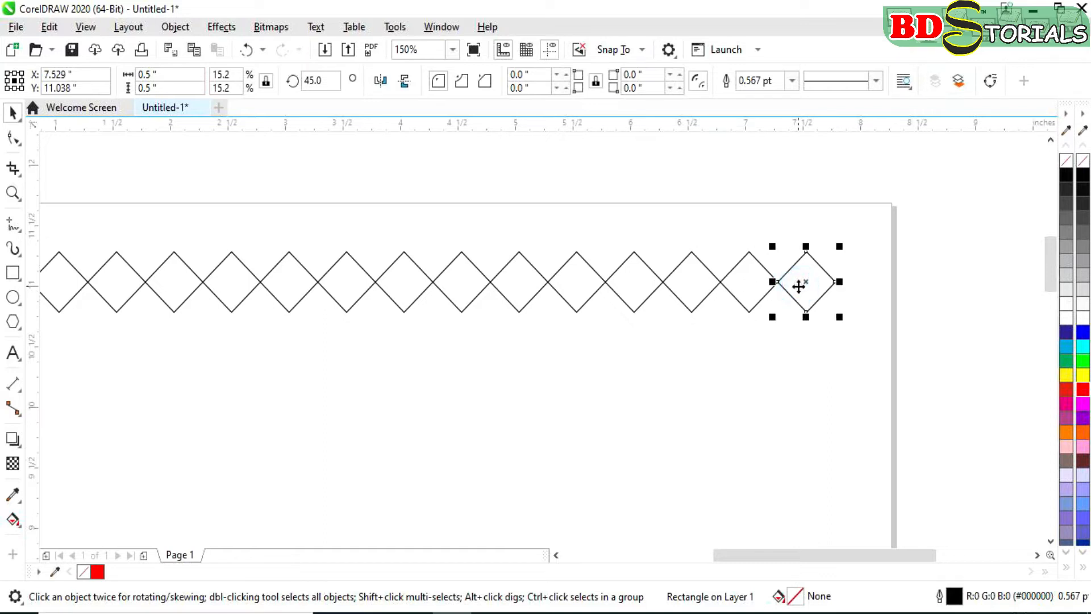
pyautogui.hotkey('ctrl', 'd')
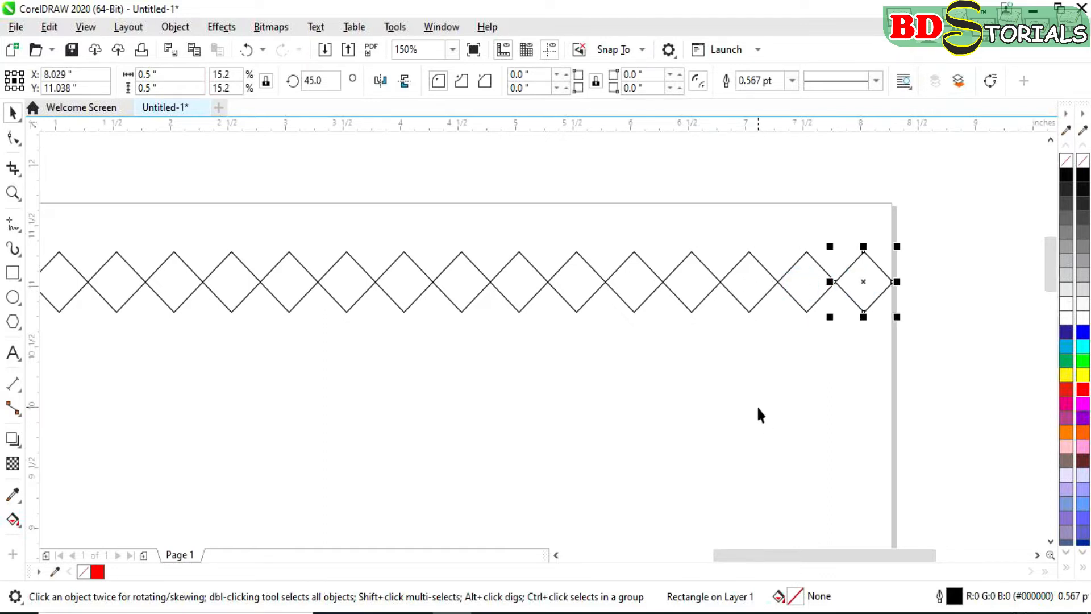
# Fill the first diamond with CMYK red and the third, fifth and seventh diamonds with RGB red
pyautogui.scroll(-1, 758, 409)
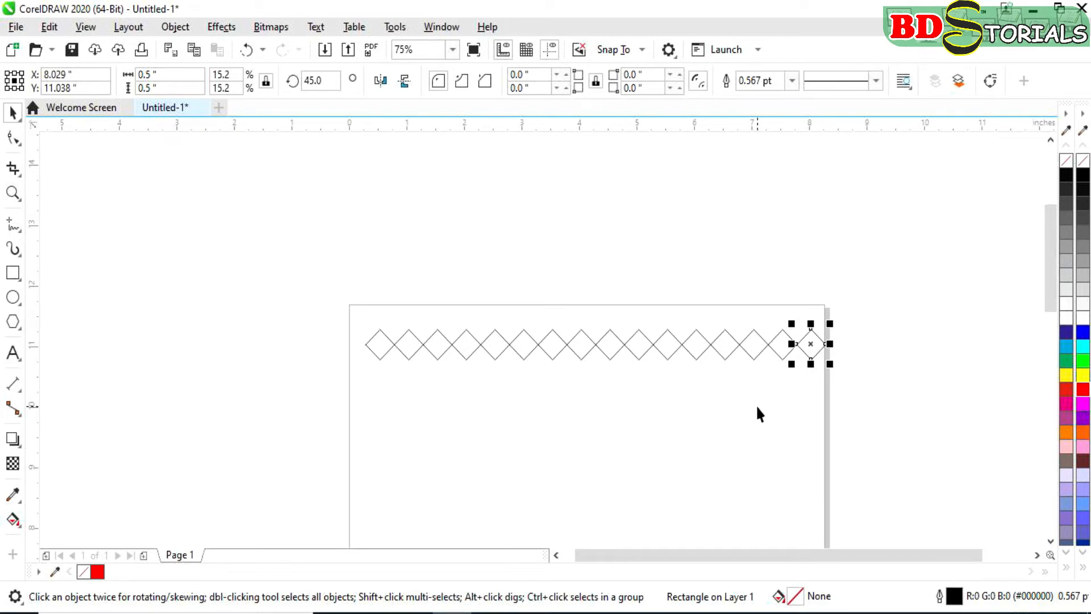
pyautogui.scroll(1, 578, 451)
pyautogui.scroll(-1, 577, 452)
pyautogui.click(376, 347)
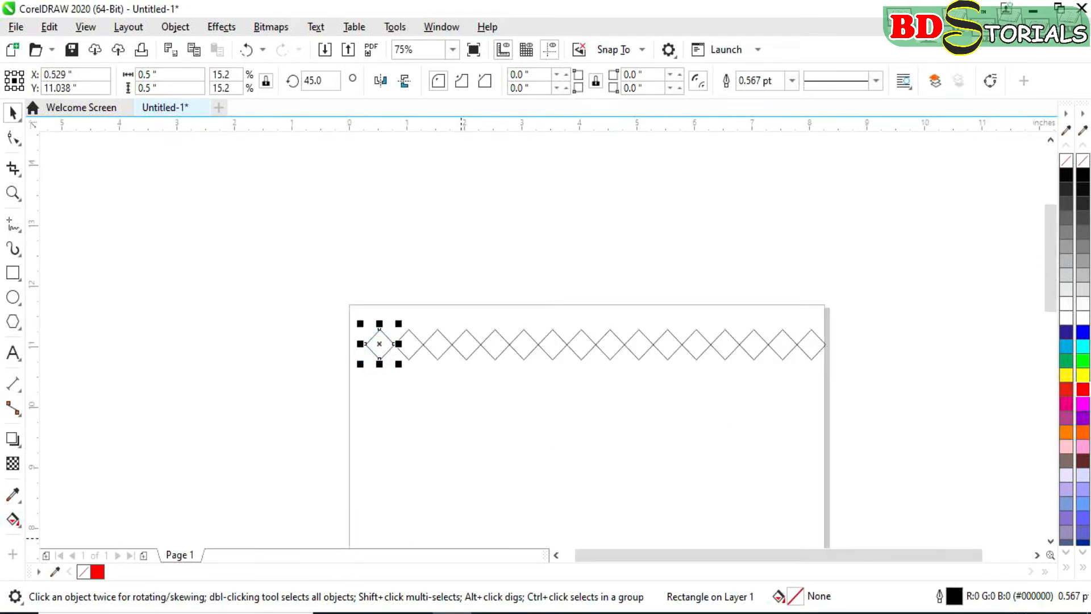
pyautogui.click(1065, 389)
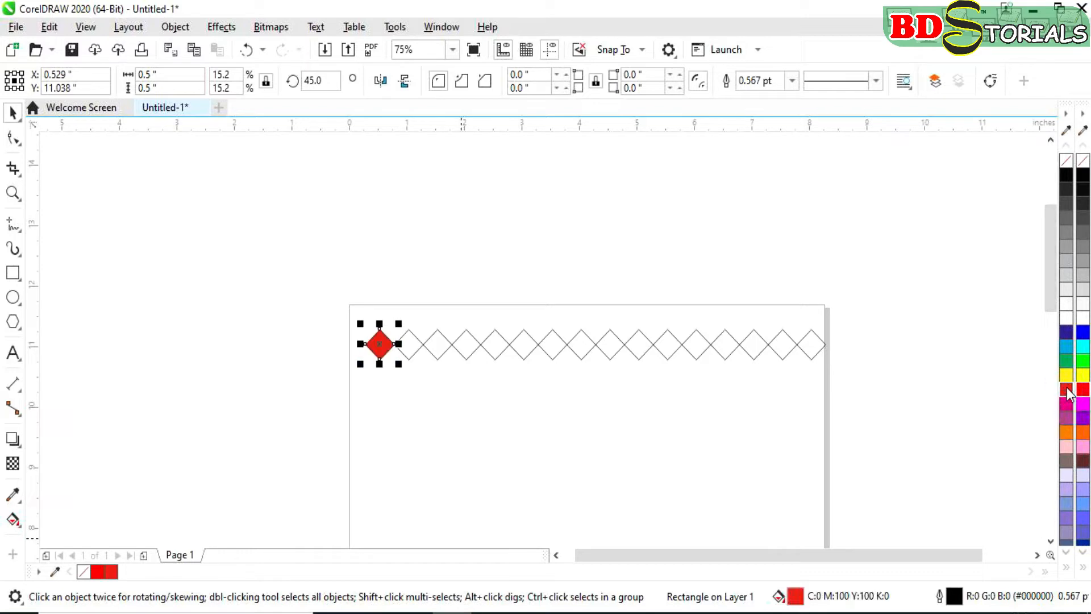
pyautogui.click(436, 346)
pyautogui.click(1083, 391)
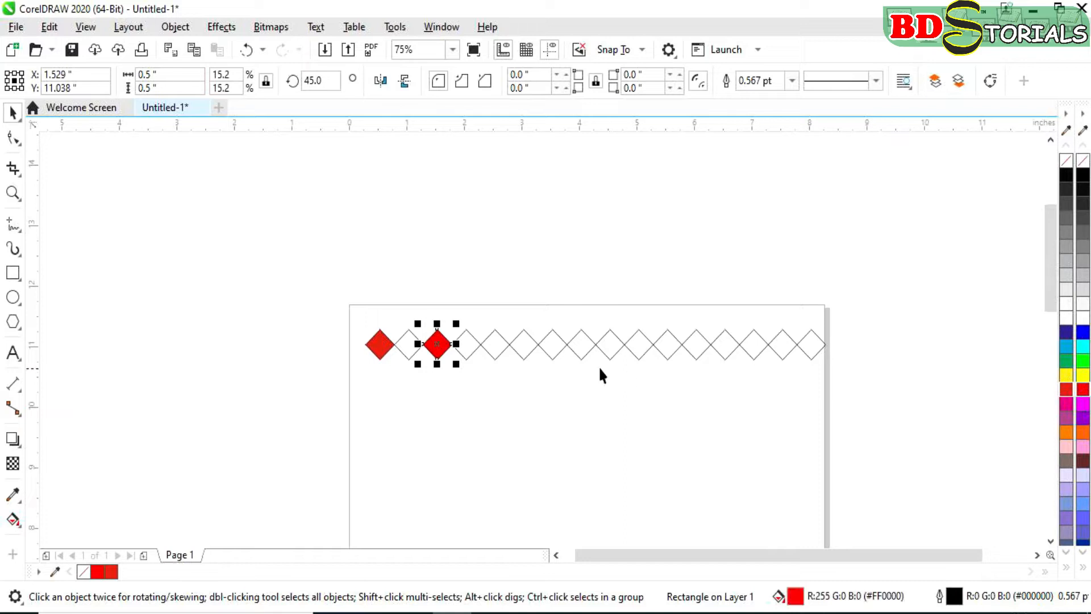
pyautogui.click(500, 346)
pyautogui.click(1083, 391)
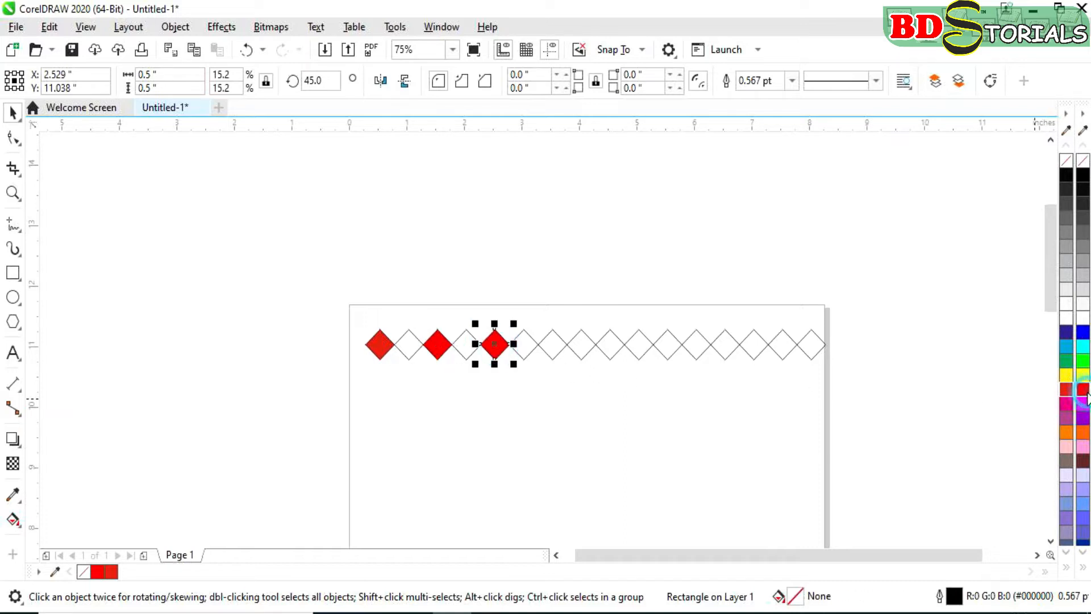
pyautogui.click(561, 351)
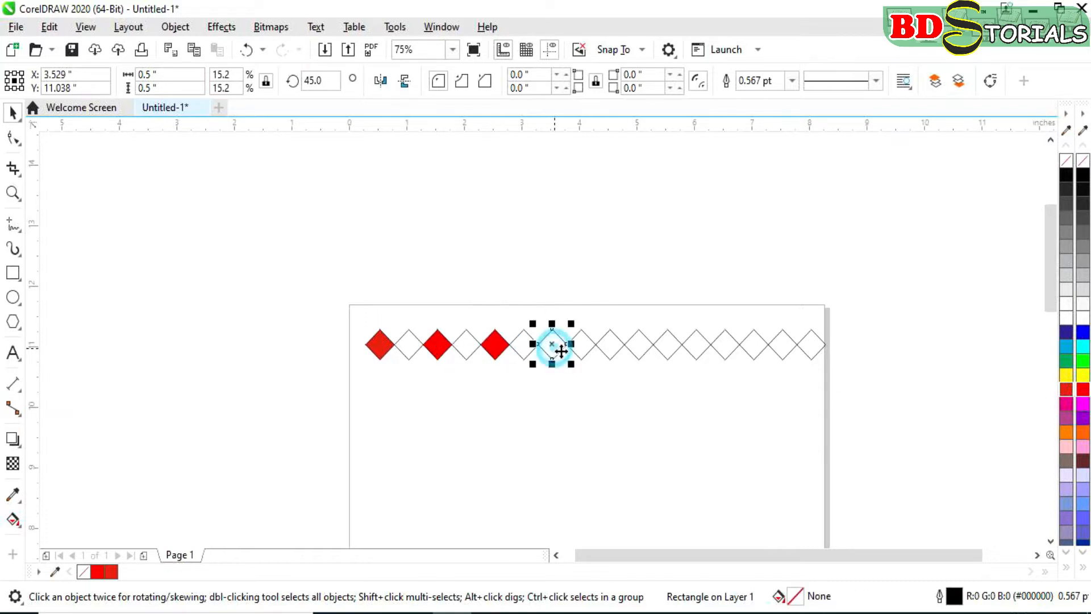
pyautogui.click(1083, 391)
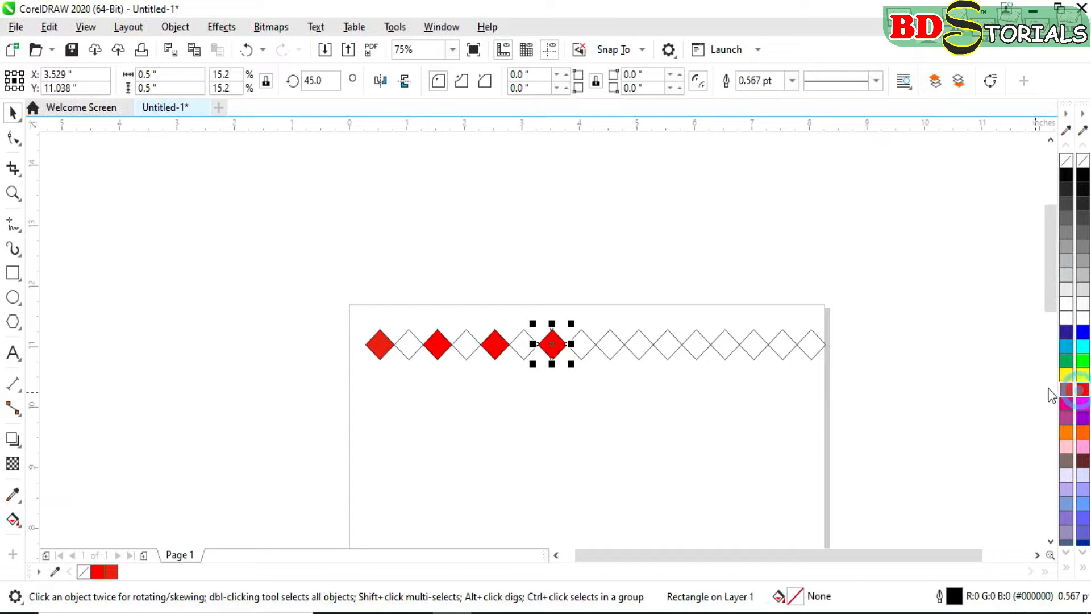
# Fill the ninth, eleventh, thirteenth and fifteenth diamonds with RGB red and clear the selection
pyautogui.click(606, 352)
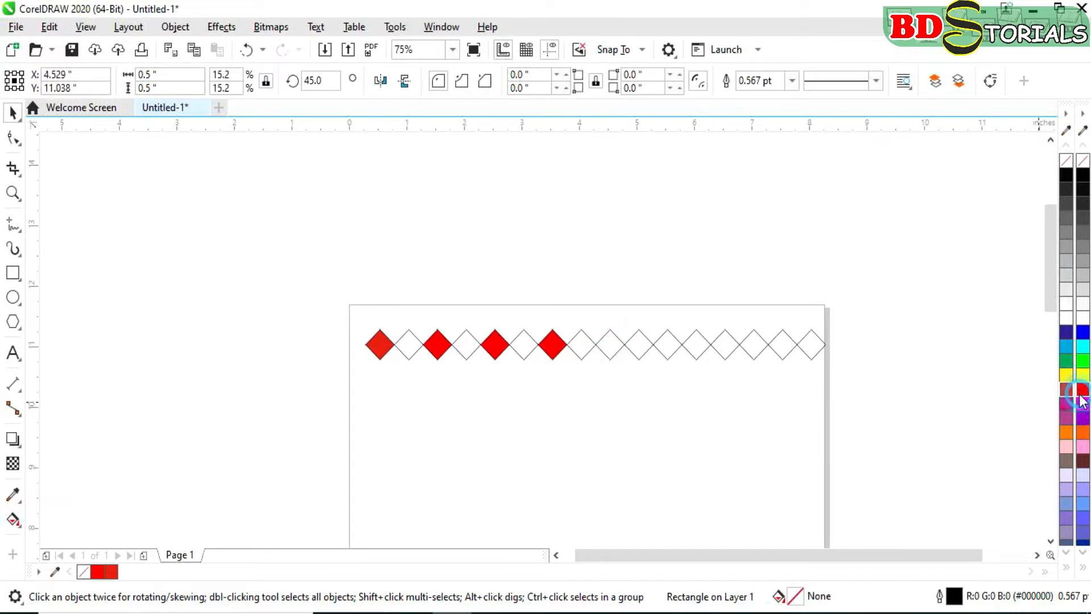
pyautogui.click(1082, 392)
pyautogui.click(666, 345)
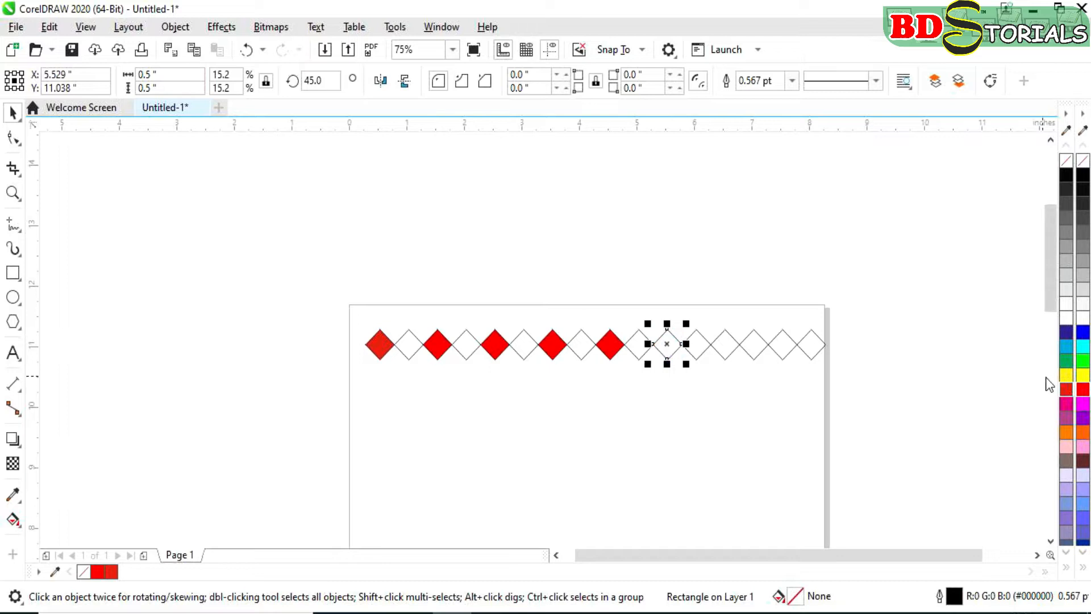
pyautogui.click(1082, 392)
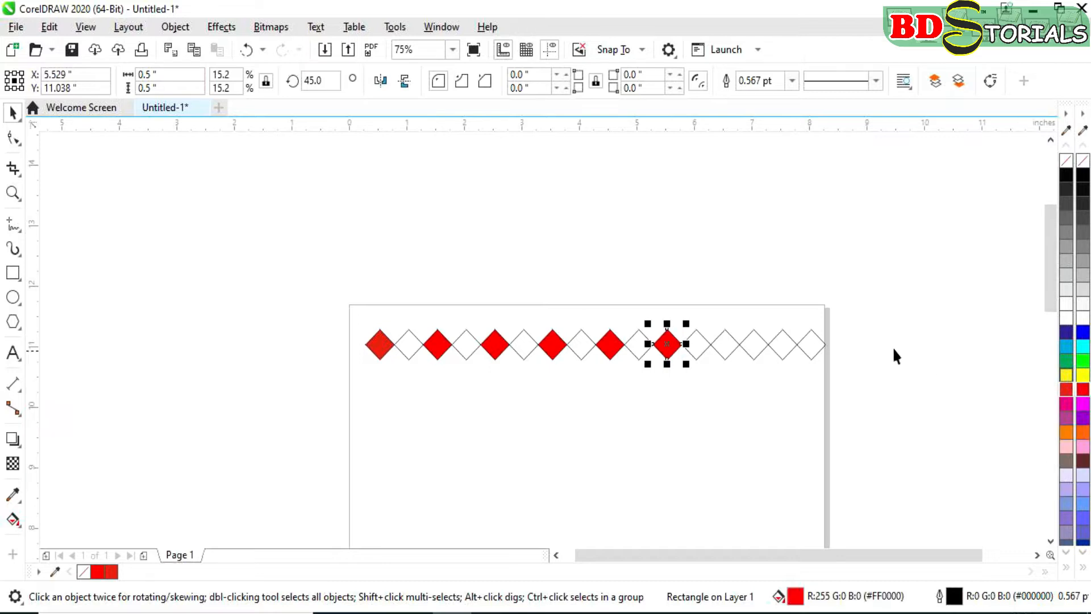
pyautogui.click(732, 342)
pyautogui.click(1083, 391)
pyautogui.click(777, 350)
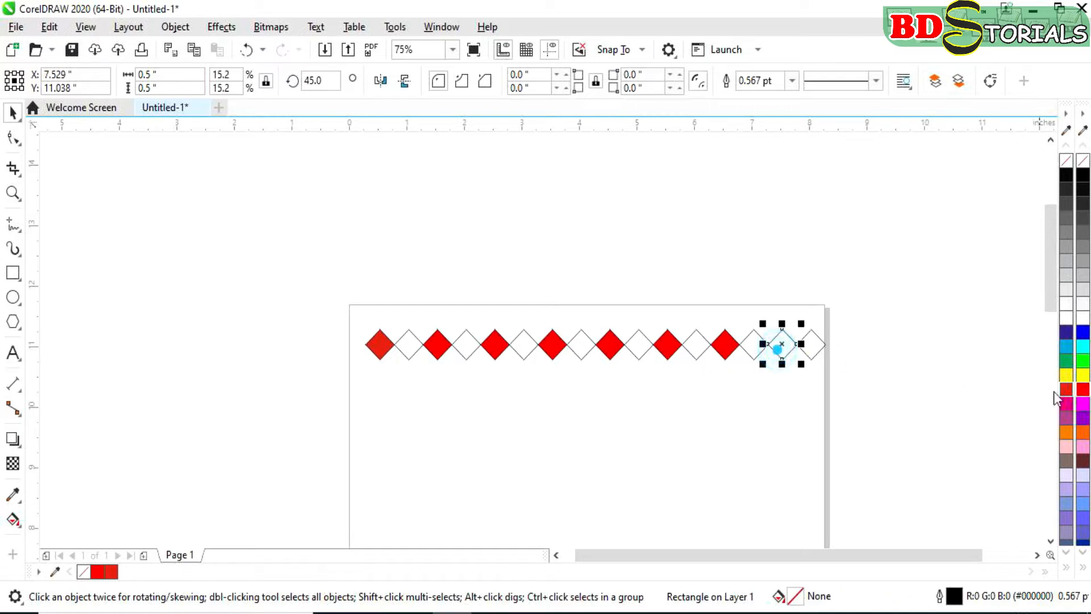
pyautogui.click(1083, 394)
pyautogui.click(721, 433)
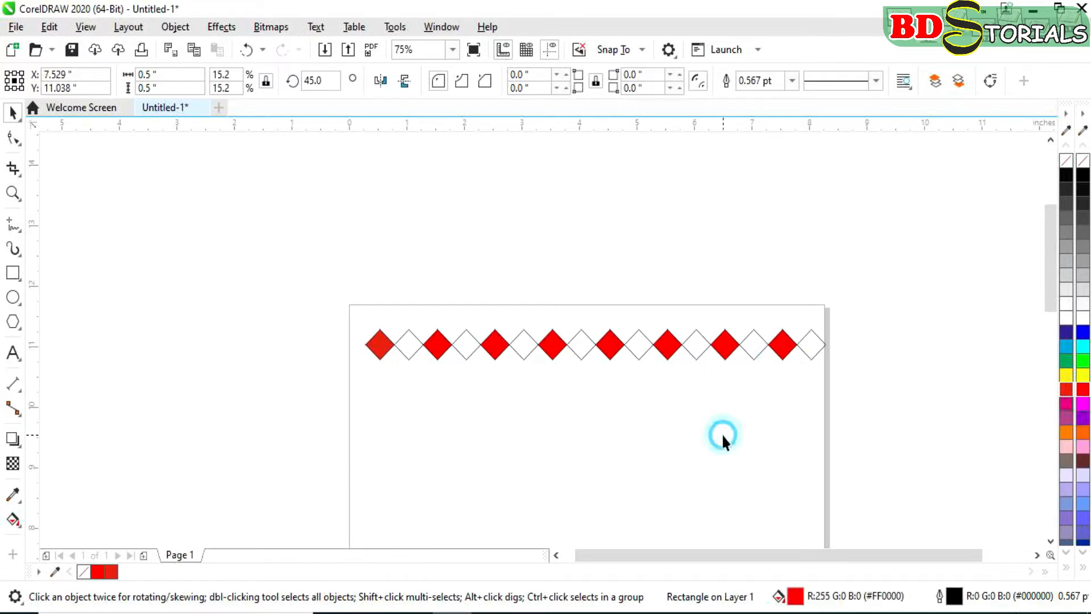
# Fill the eight remaining unfilled diamonds, every second one in the row, with RGB green and clear the selection
pyautogui.click(409, 347)
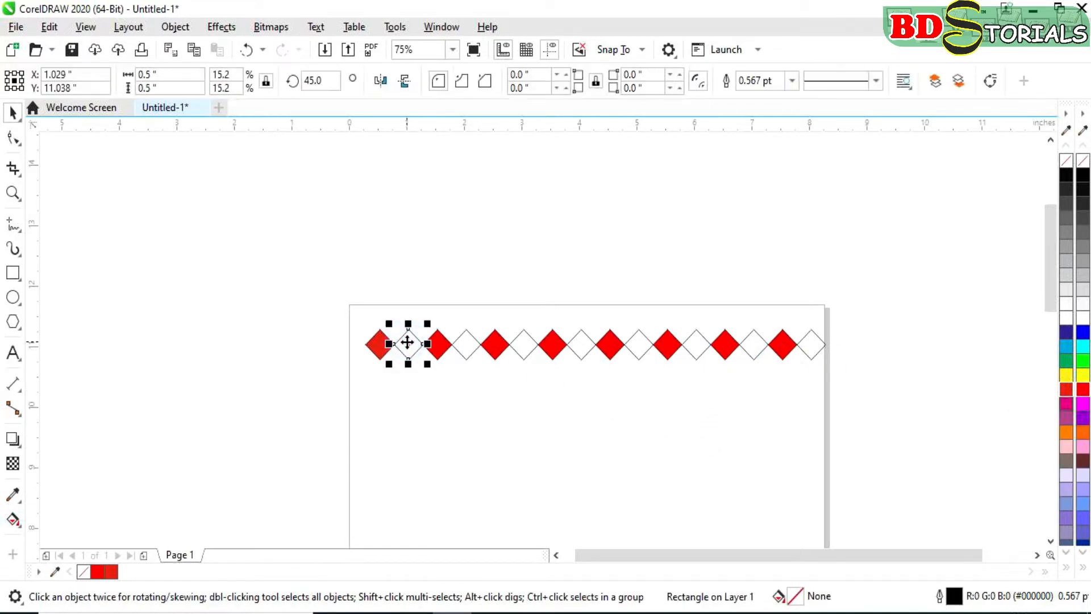
pyautogui.click(1083, 361)
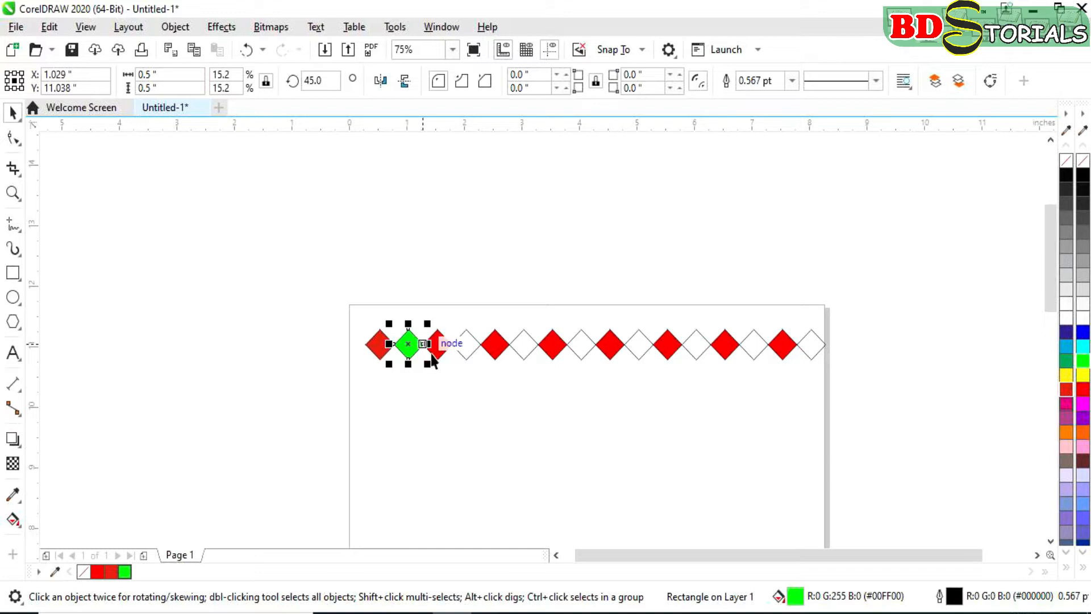
pyautogui.click(466, 344)
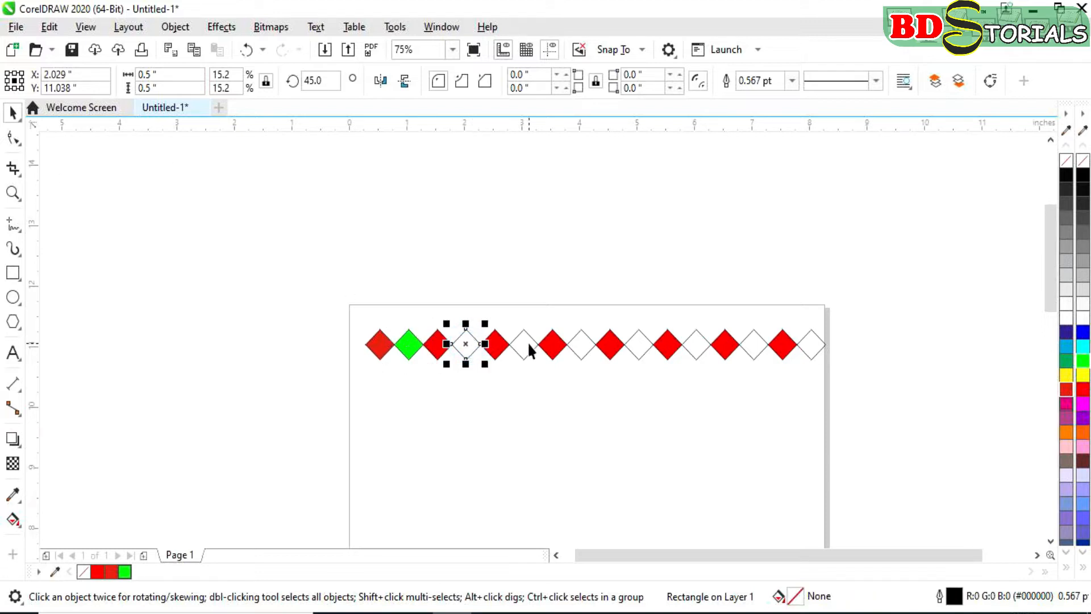
pyautogui.keyDown('shift'); pyautogui.click(580, 344); pyautogui.keyUp('shift')
pyautogui.keyDown('shift'); pyautogui.click(633, 345); pyautogui.keyUp('shift')
pyautogui.keyDown('shift'); pyautogui.click(696, 344); pyautogui.keyUp('shift')
pyautogui.keyDown('shift'); pyautogui.click(753, 347); pyautogui.keyUp('shift')
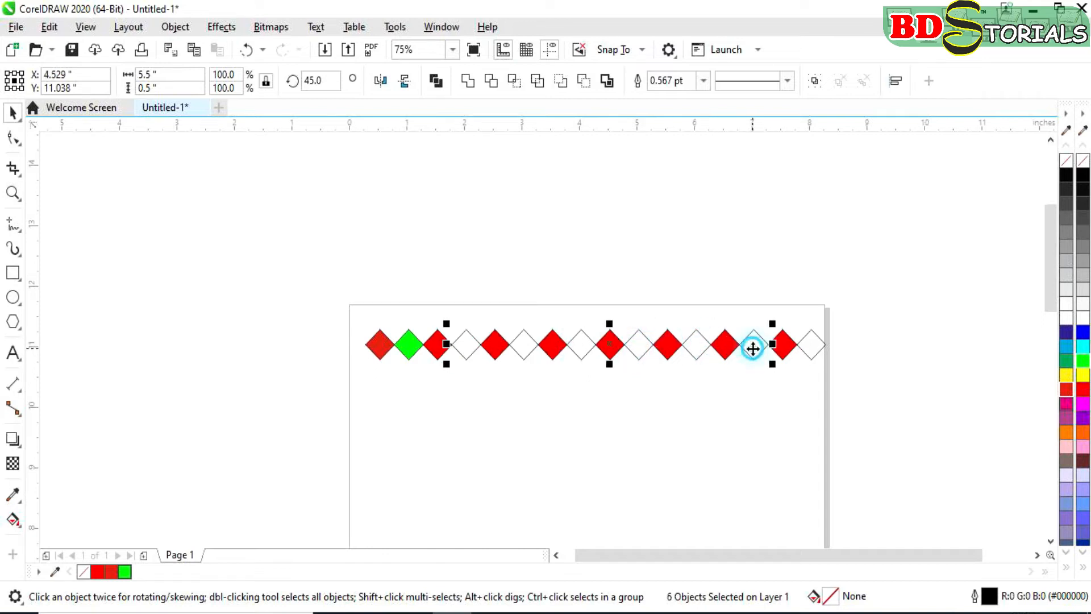
pyautogui.keyDown('shift'); pyautogui.click(812, 347); pyautogui.keyUp('shift')
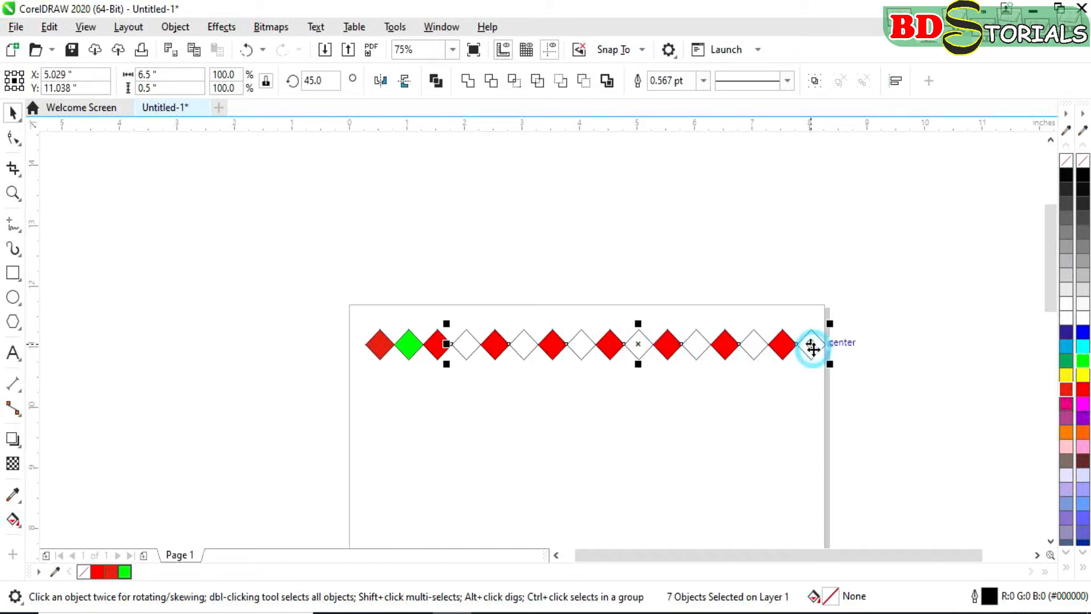
pyautogui.click(1084, 360)
pyautogui.click(903, 405)
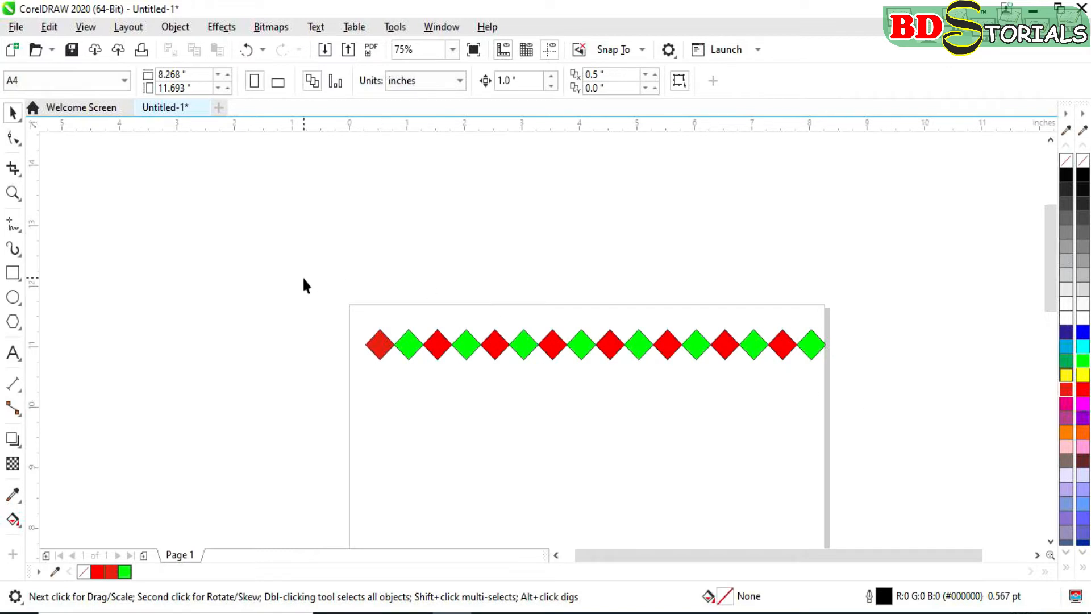
# Set the duplicate distance to 0 inch horizontally and -0.5 inch vertically with nothing selected
pyautogui.moveTo(577, 370); pyautogui.dragTo(860, 387)
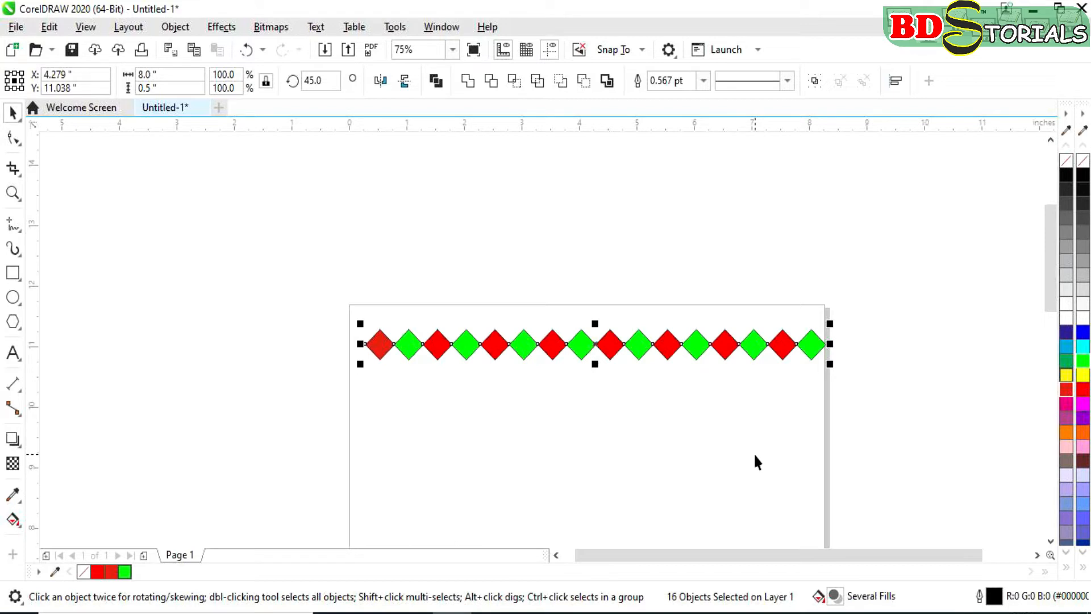
pyautogui.click(667, 398)
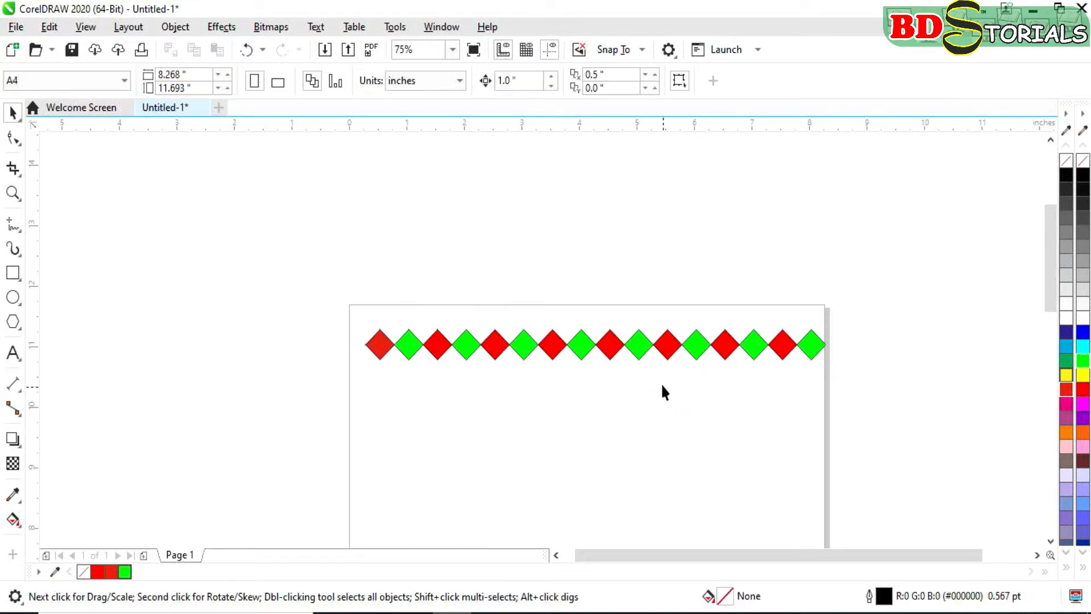
pyautogui.moveTo(612, 72); pyautogui.dragTo(595, 75)
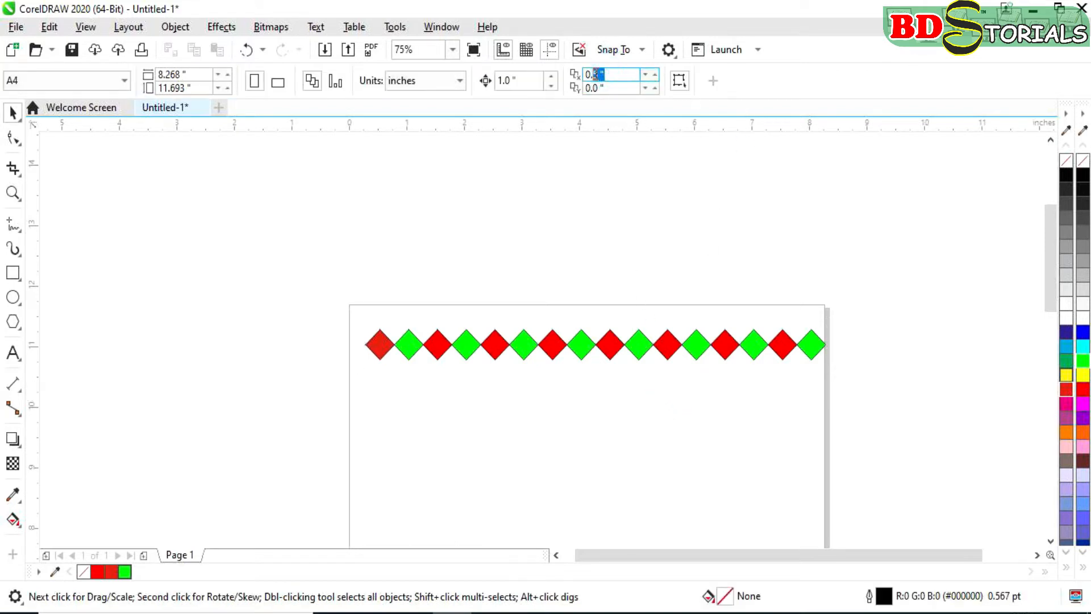
pyautogui.write('00')
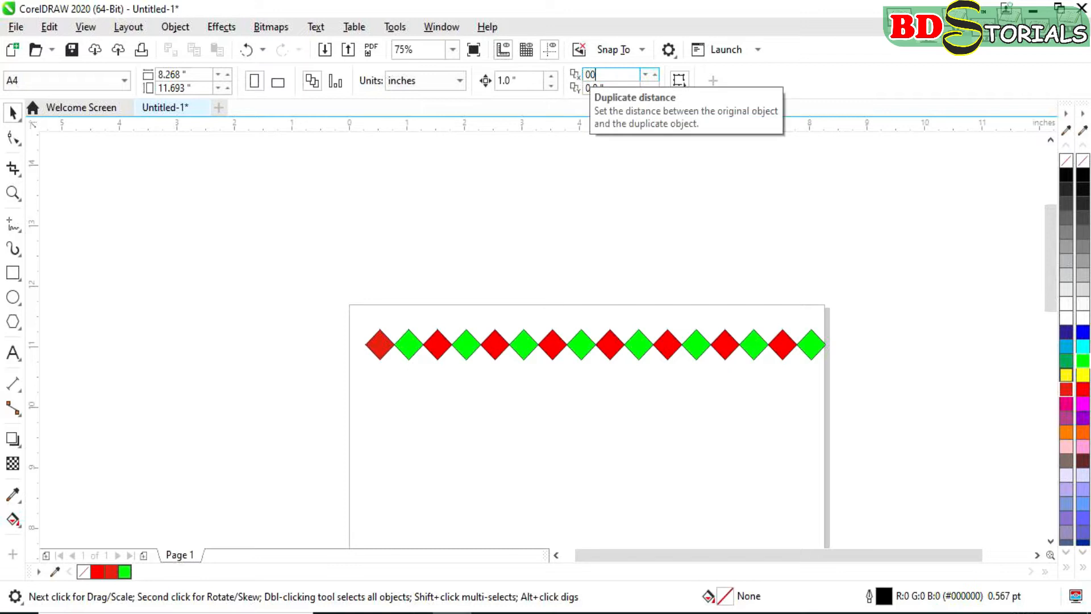
pyautogui.press('Tab')
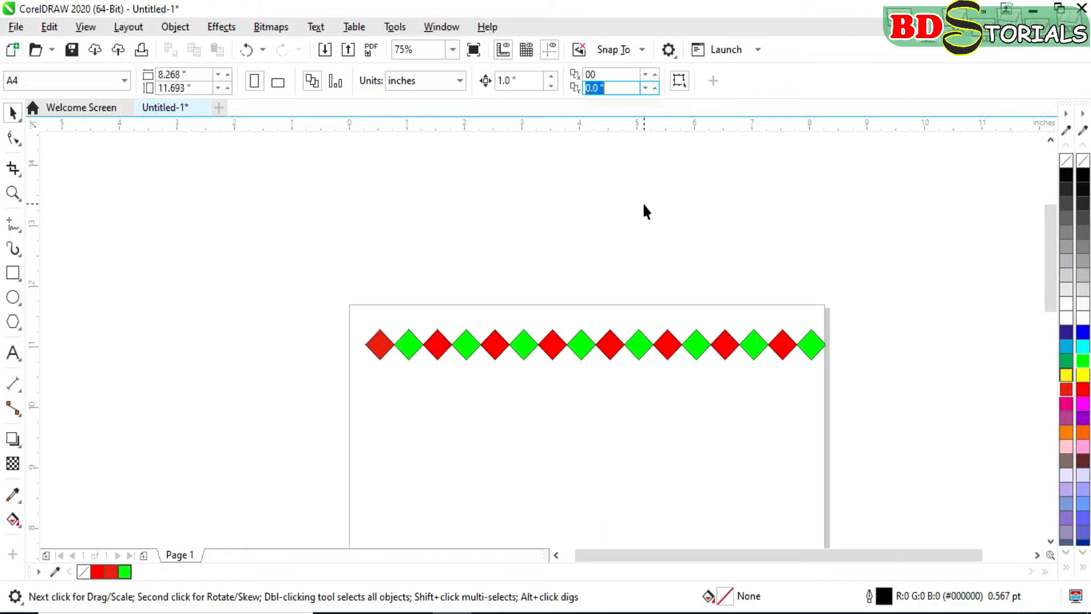
pyautogui.write('-0.5')
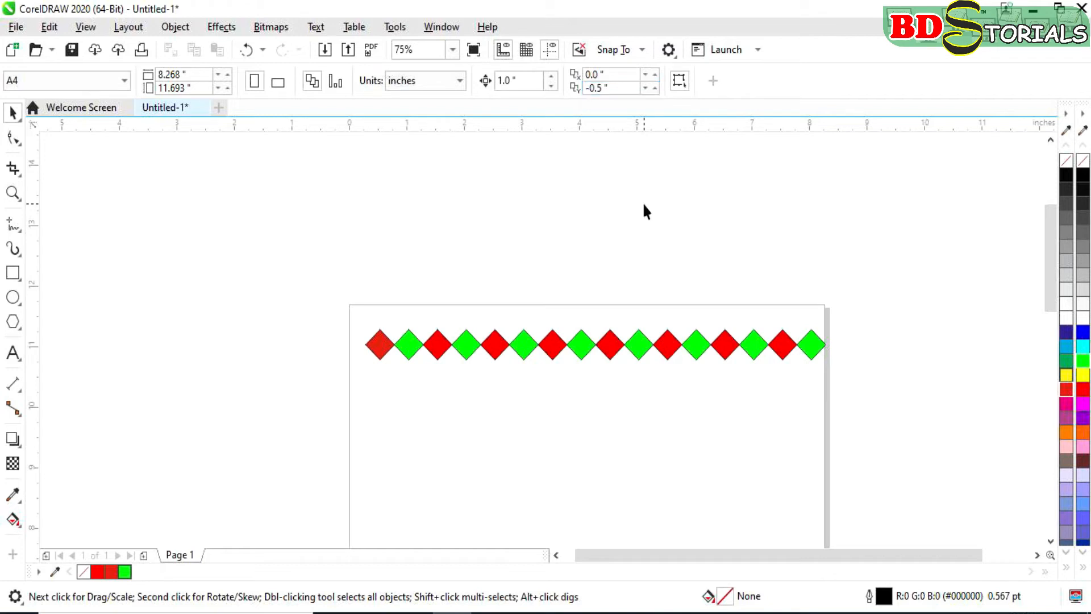
# Select the whole row of sixteen diamonds and duplicate it seven times down the page
pyautogui.moveTo(337, 282); pyautogui.dragTo(846, 391)
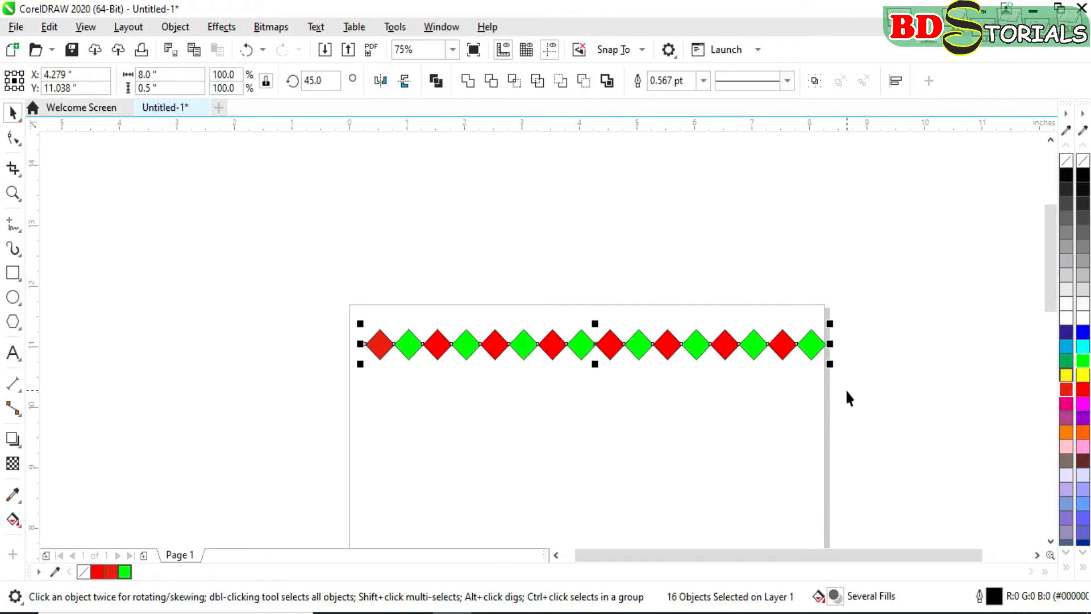
pyautogui.hotkey('ctrl', 'd')
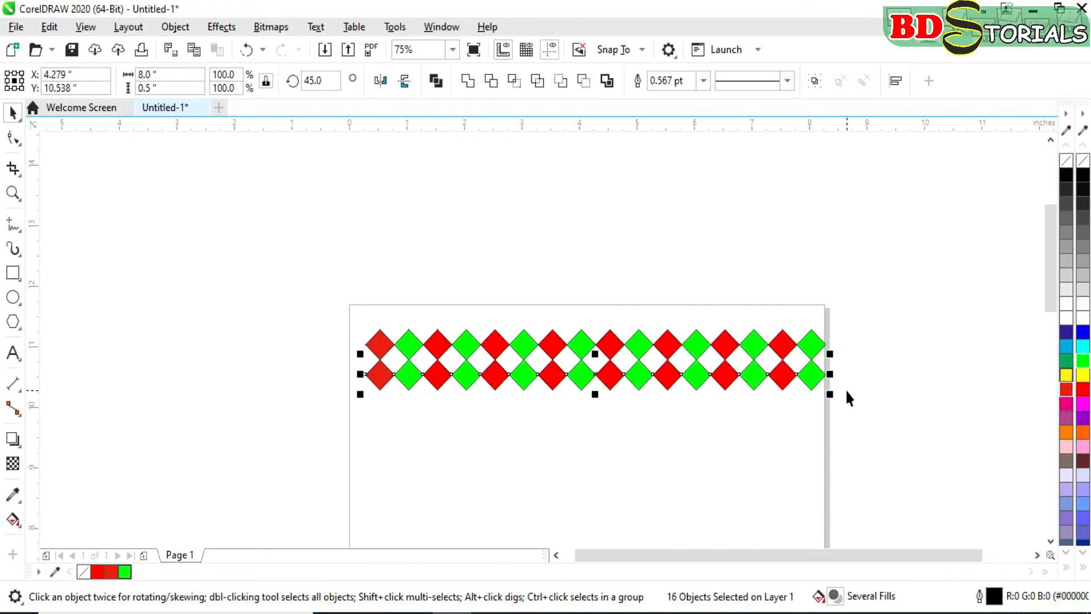
pyautogui.hotkey('ctrl', 'd')
pyautogui.hotkey('ctrl', 'd')
pyautogui.hotkey('ctrl', 'd')
pyautogui.hotkey('ctrl', 'd')
pyautogui.hotkey('ctrl', 'd')
pyautogui.hotkey('ctrl', 'd')
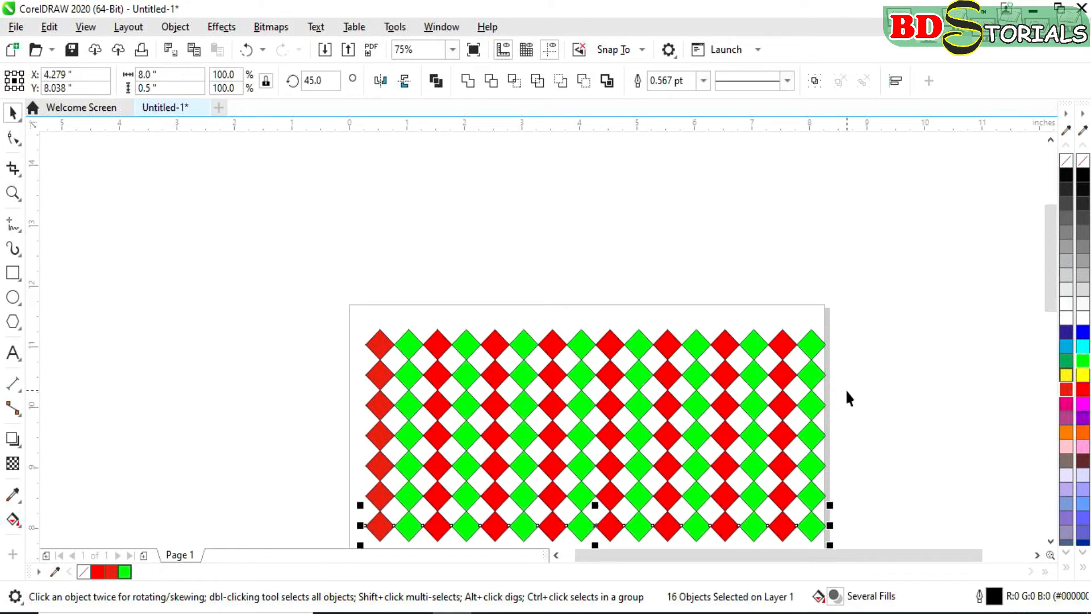
# Duplicate the lowest diamond row eight more times down the page and clear the selection
pyautogui.scroll(-4, 846, 398)
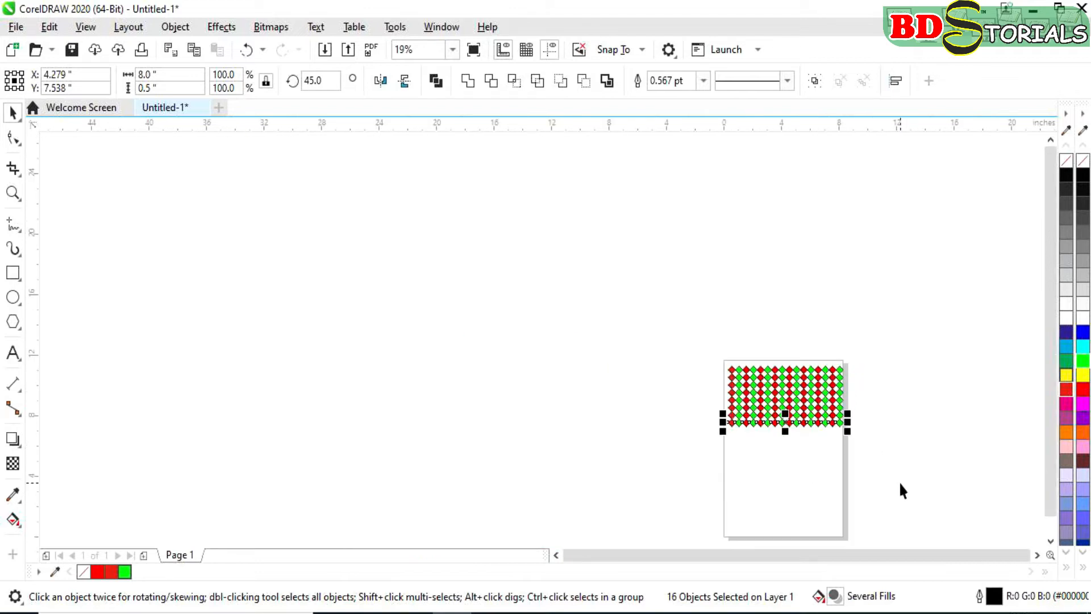
pyautogui.hotkey('ctrl', 'd')
pyautogui.hotkey('ctrl', 'd')
pyautogui.hotkey('ctrl', 'd')
pyautogui.hotkey('ctrl', 'd')
pyautogui.hotkey('ctrl', 'd')
pyautogui.hotkey('ctrl', 'd')
pyautogui.hotkey('ctrl', 'd')
pyautogui.hotkey('ctrl', 'd')
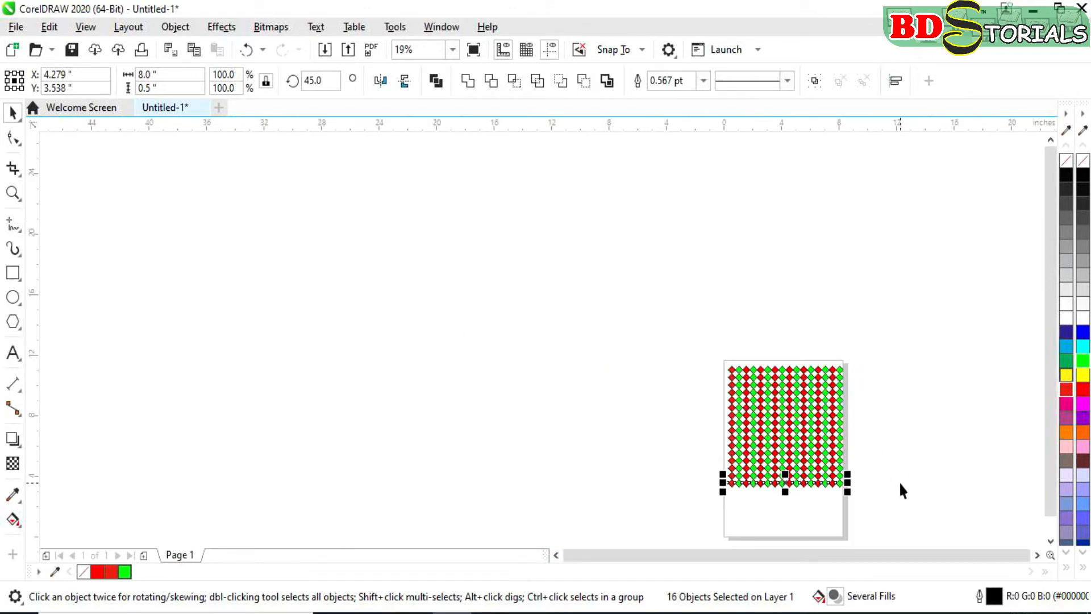
pyautogui.click(913, 465)
# Examine the repeated diamond pattern both up close and as a whole, checking how the rows and columns meet
pyautogui.scroll(4, 847, 487)
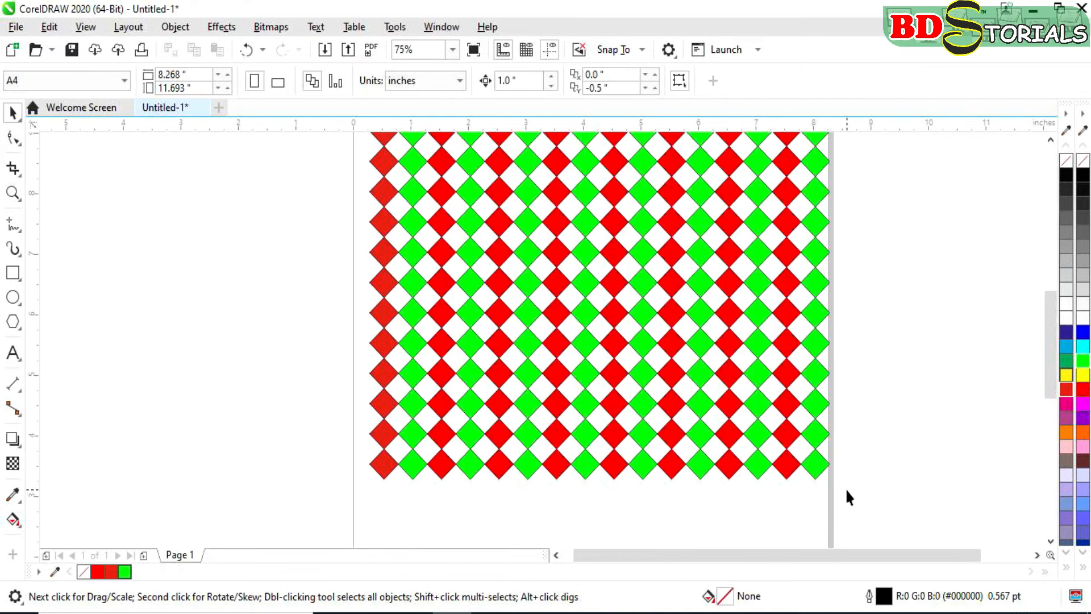
pyautogui.scroll(-2, 847, 498)
pyautogui.scroll(2, 772, 285)
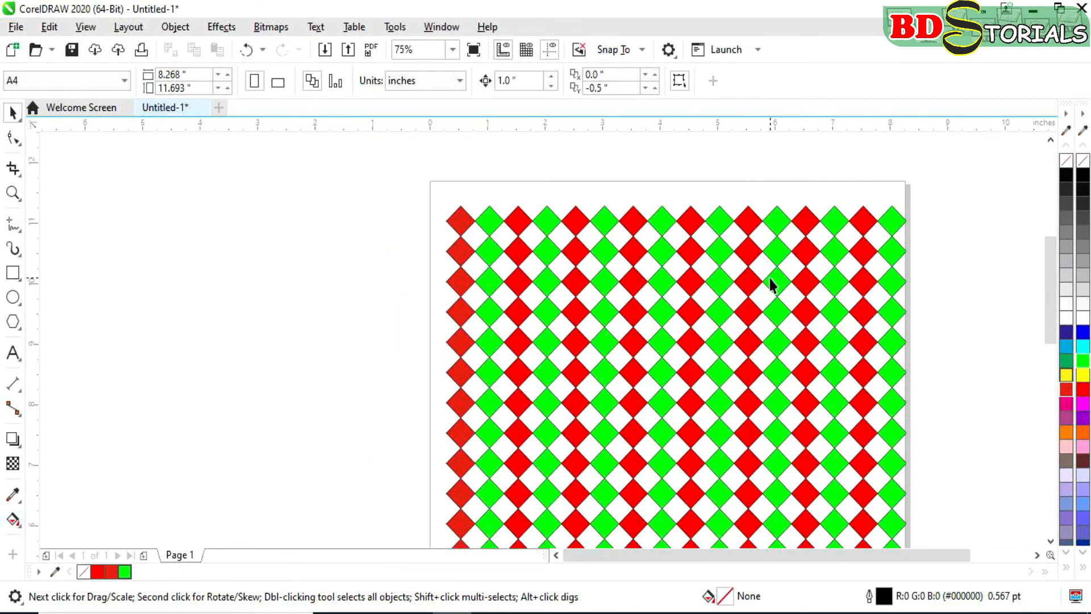
pyautogui.scroll(2, 772, 285)
pyautogui.scroll(-2, 770, 279)
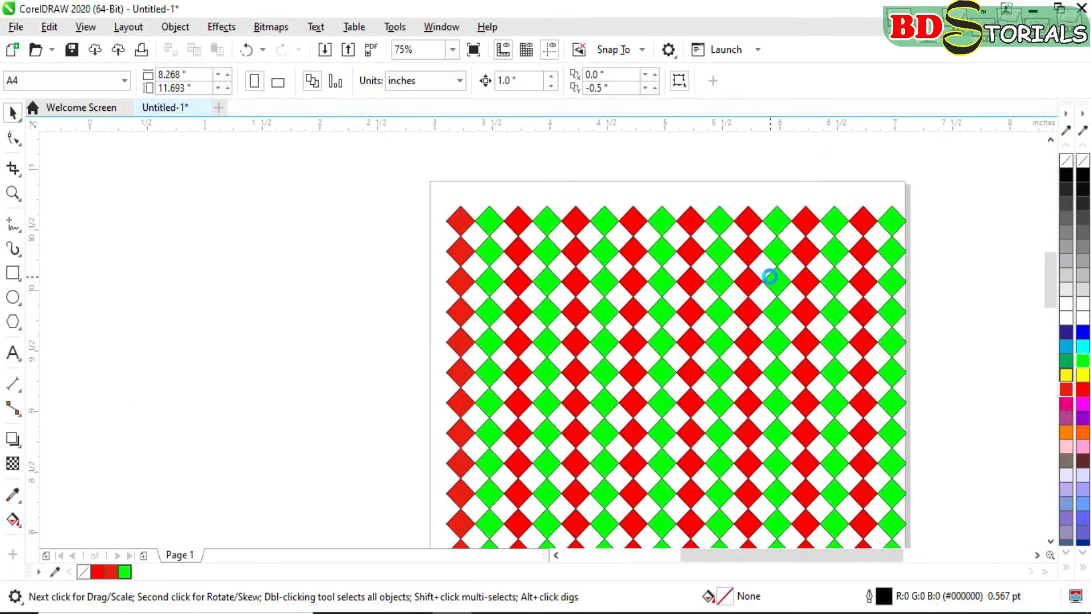
pyautogui.scroll(4, 770, 278)
pyautogui.scroll(-2, 770, 279)
pyautogui.scroll(-2, 768, 274)
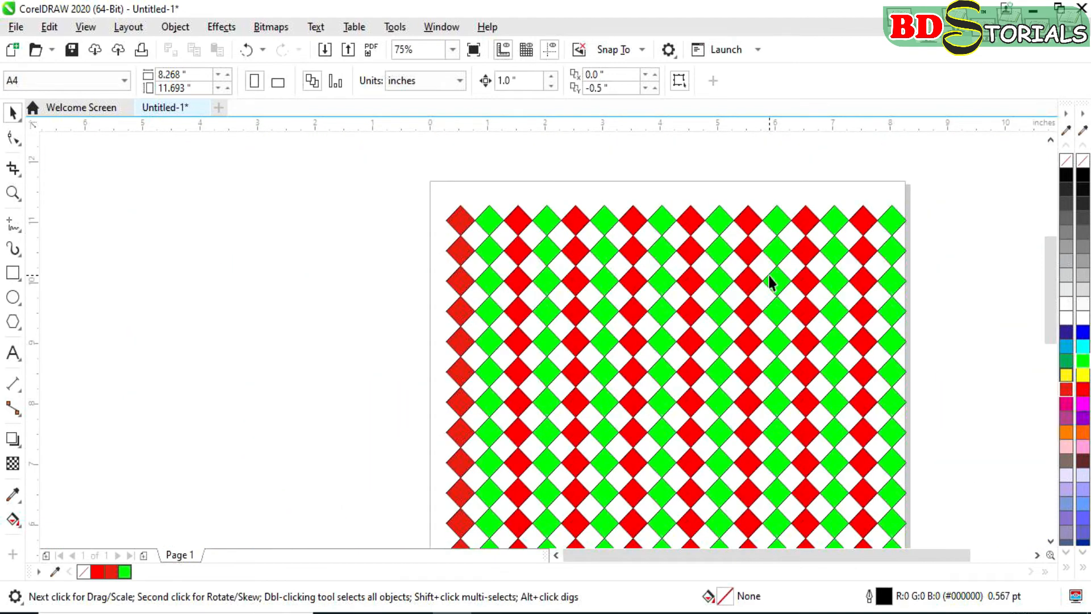
pyautogui.scroll(-2, 768, 274)
pyautogui.scroll(2, 757, 380)
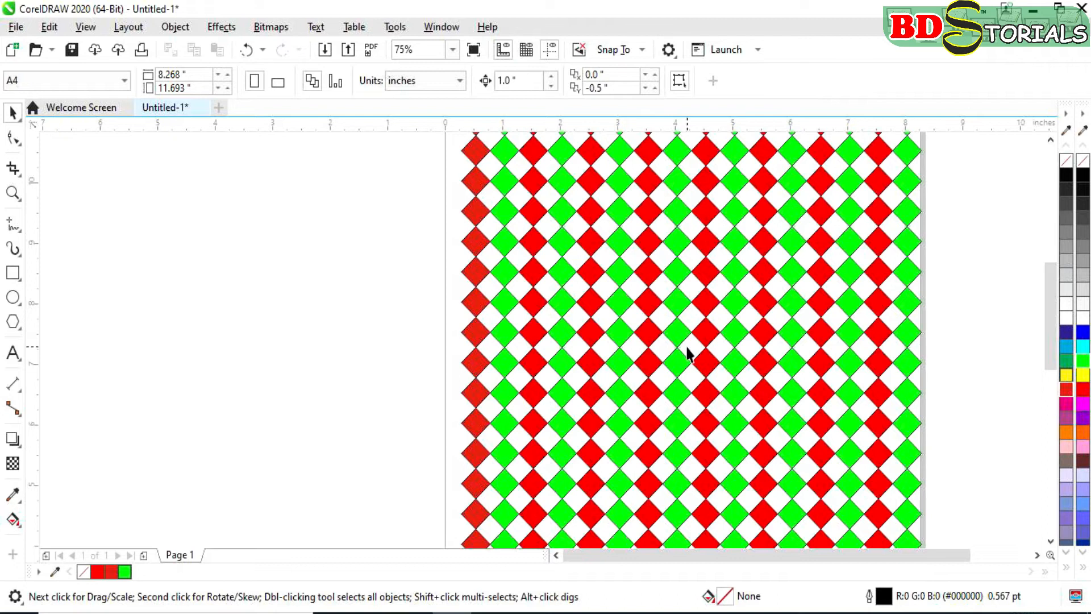
pyautogui.scroll(-2, 687, 348)
pyautogui.scroll(1, 734, 326)
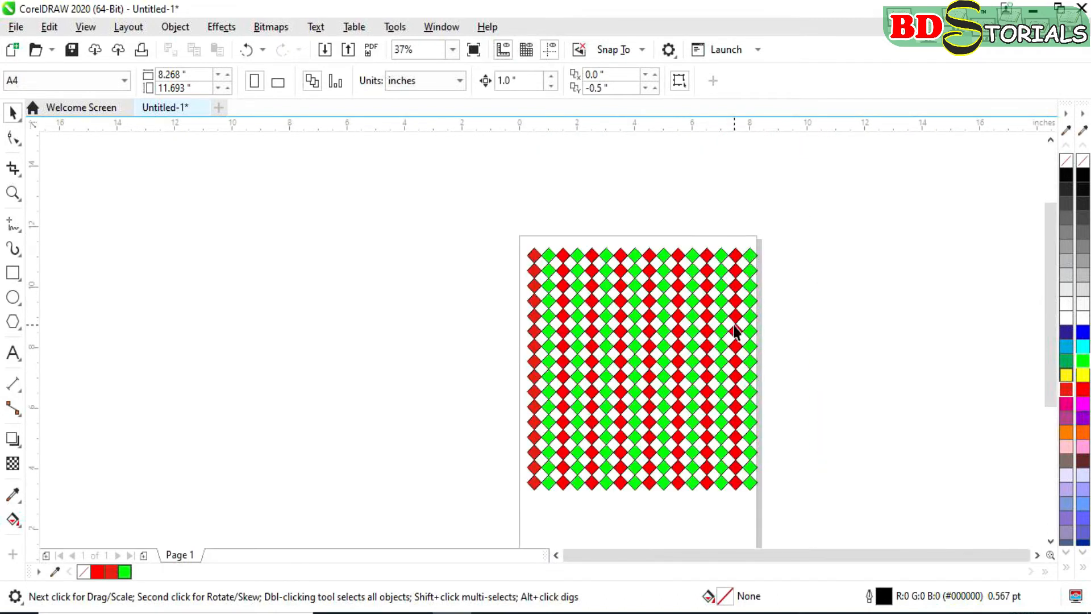
pyautogui.scroll(1, 734, 330)
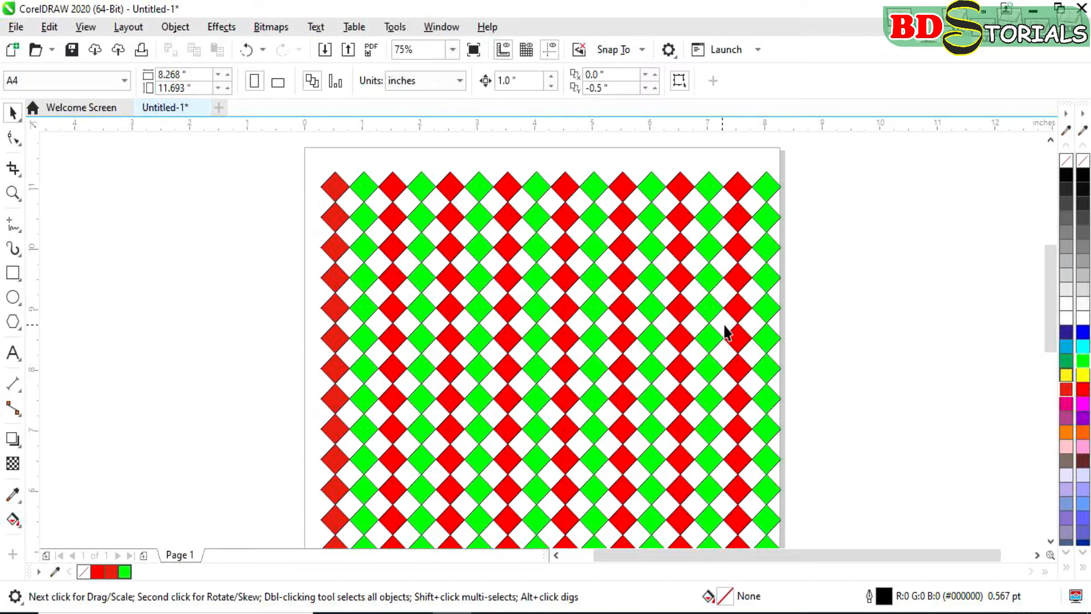
# Draw a circle about 0.23 inch across in the first white gap between the red and green columns, deleting the stray tiny ellipse
pyautogui.scroll(4, 363, 208)
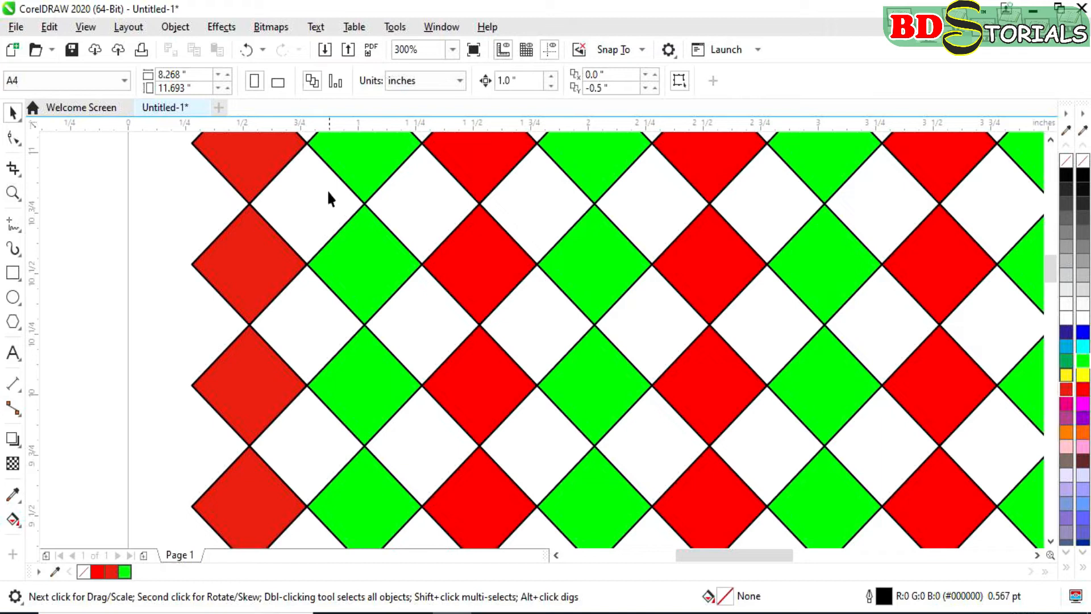
pyautogui.click(12, 296)
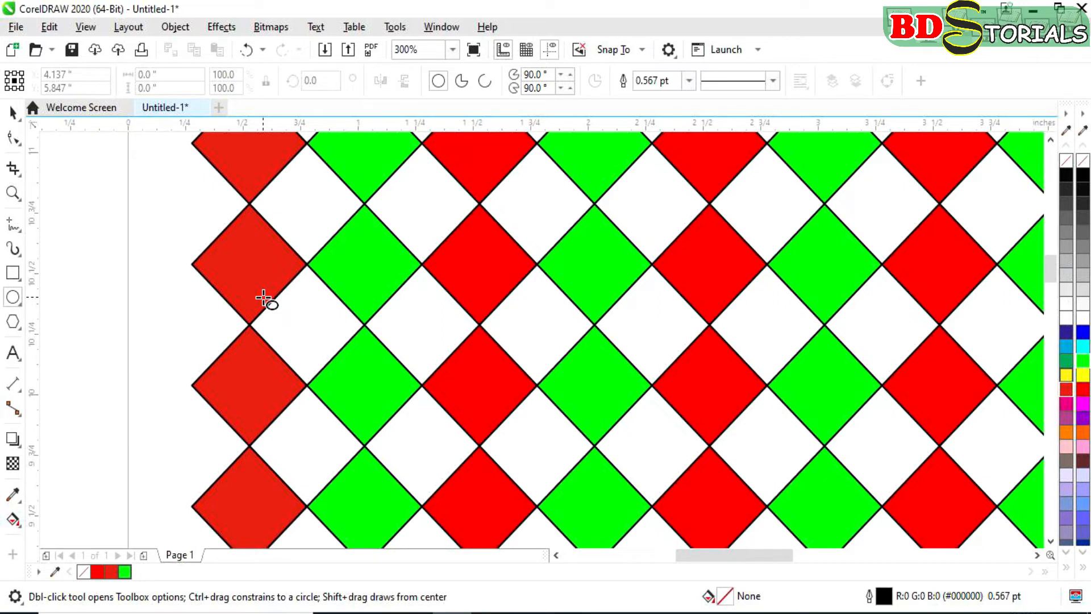
pyautogui.moveTo(286, 179)
pyautogui.mouseDown()
pyautogui.moveTo(339, 230)
pyautogui.moveTo(315, 221)
pyautogui.mouseUp()
pyautogui.click(321, 221)
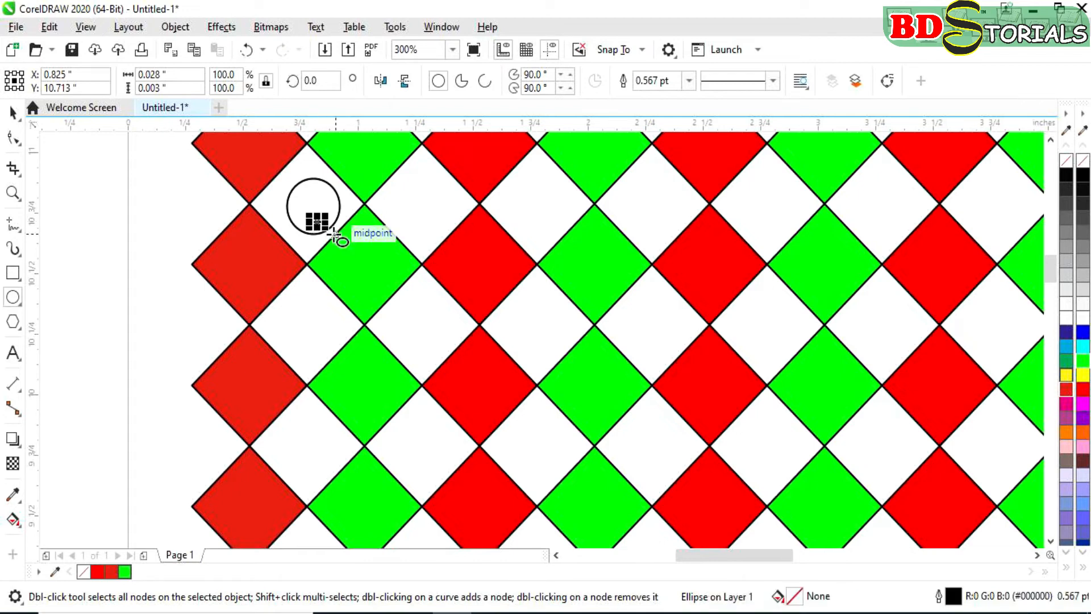
pyautogui.press('Delete')
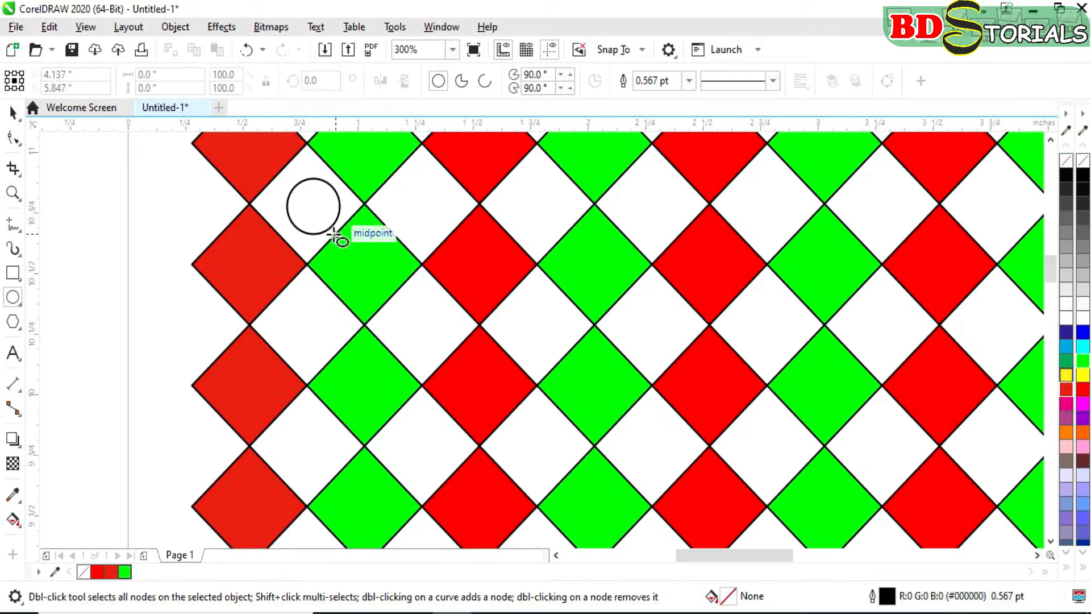
# Set the circle's width and height to 0.5 inch
pyautogui.click(12, 112)
pyautogui.click(316, 211)
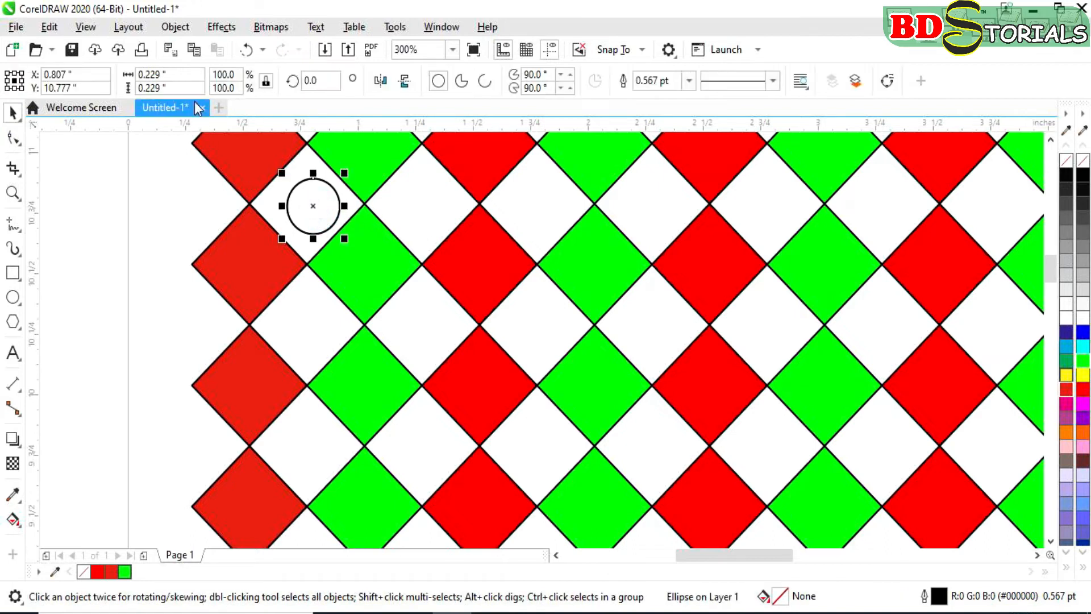
pyautogui.moveTo(173, 76); pyautogui.dragTo(137, 76)
pyautogui.write('0.5')
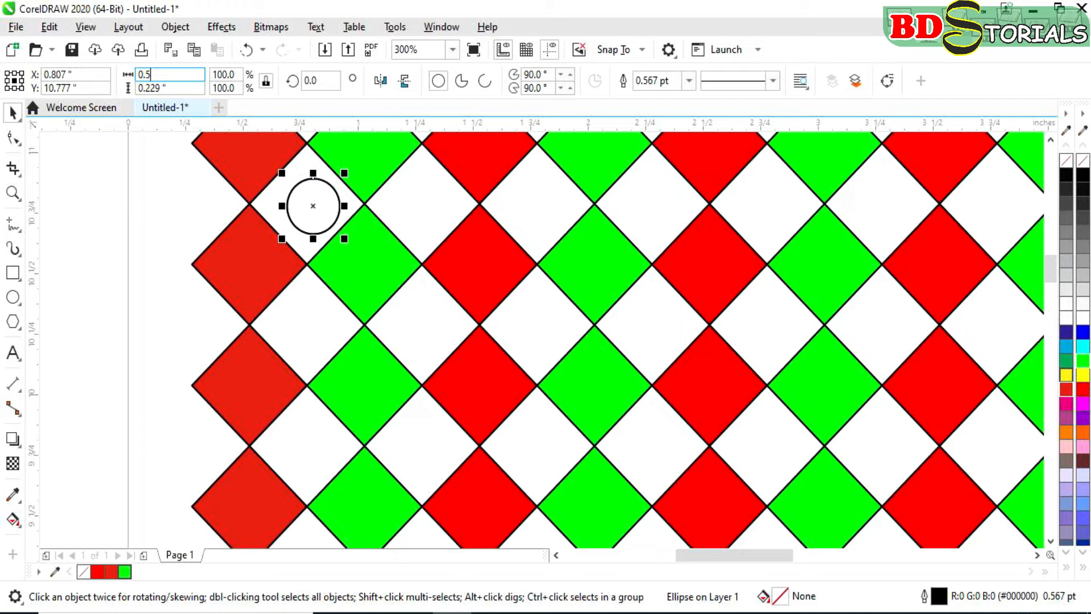
pyautogui.press('Return')
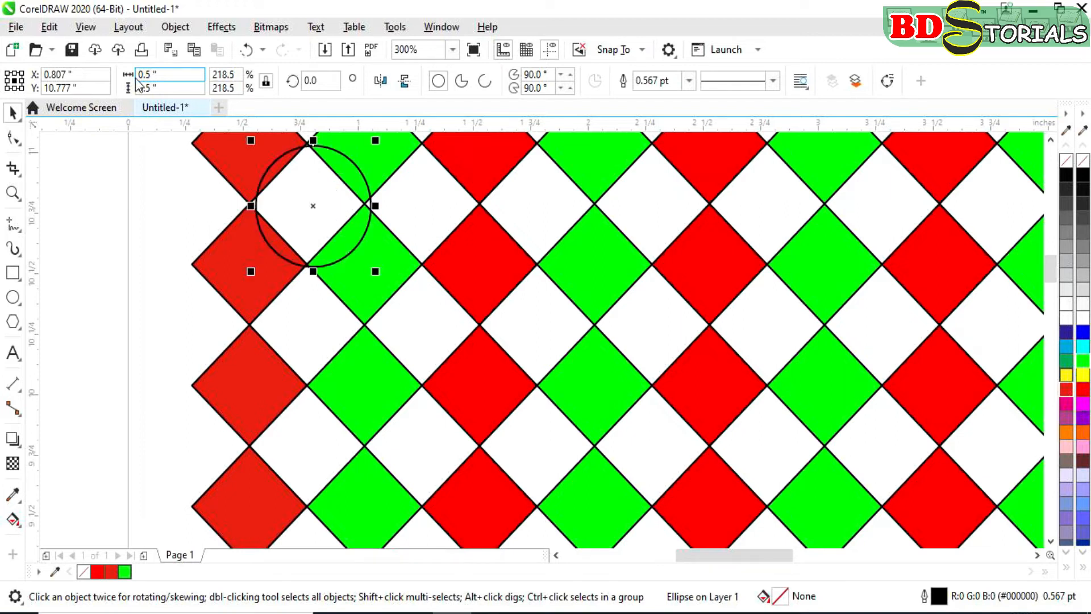
# Shrink the circle to about 0.295 inch across and position it inside the first white gap
pyautogui.moveTo(374, 271); pyautogui.dragTo(340, 261)
pyautogui.moveTo(319, 200); pyautogui.dragTo(328, 219)
pyautogui.moveTo(352, 254); pyautogui.dragTo(344, 246)
pyautogui.moveTo(316, 204); pyautogui.dragTo(316, 202)
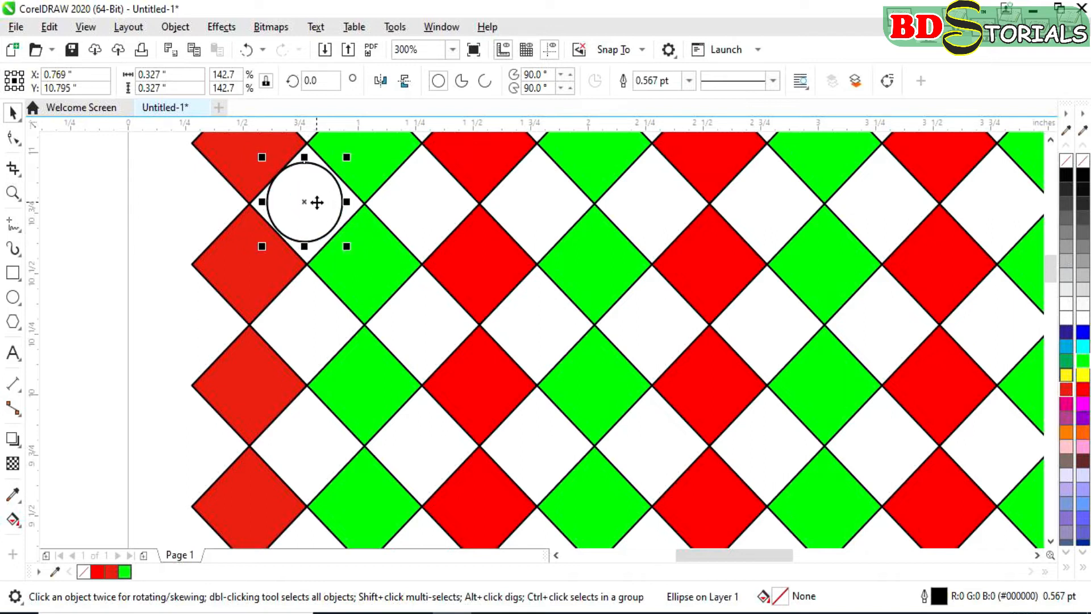
pyautogui.moveTo(346, 248); pyautogui.dragTo(339, 243)
pyautogui.moveTo(319, 207); pyautogui.dragTo(327, 222)
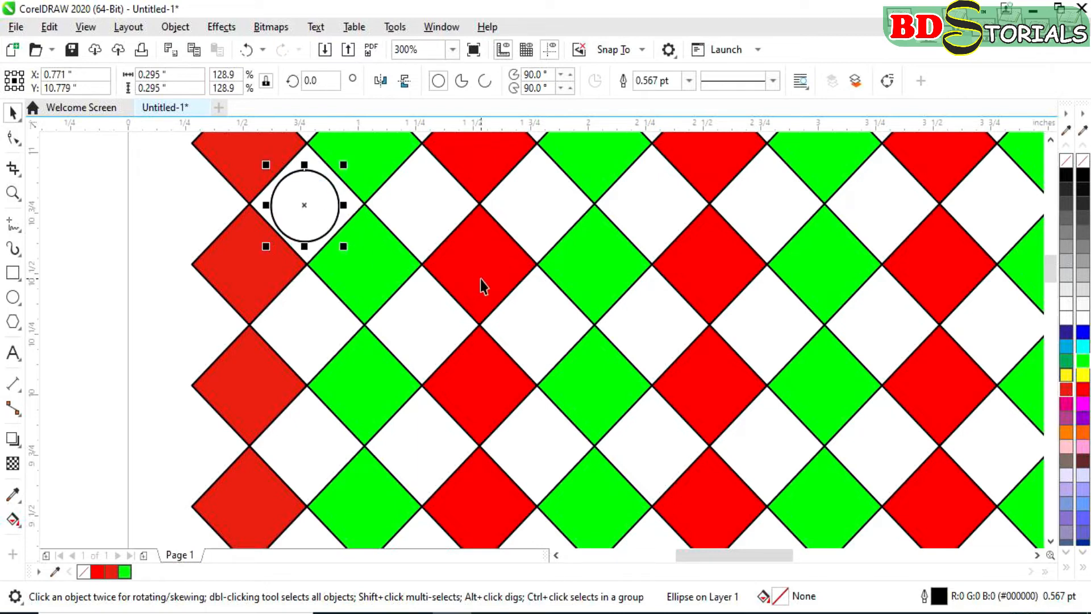
# Nudge the circle up 1 inch and move it back to the centre of the first white gap
pyautogui.press('Up')
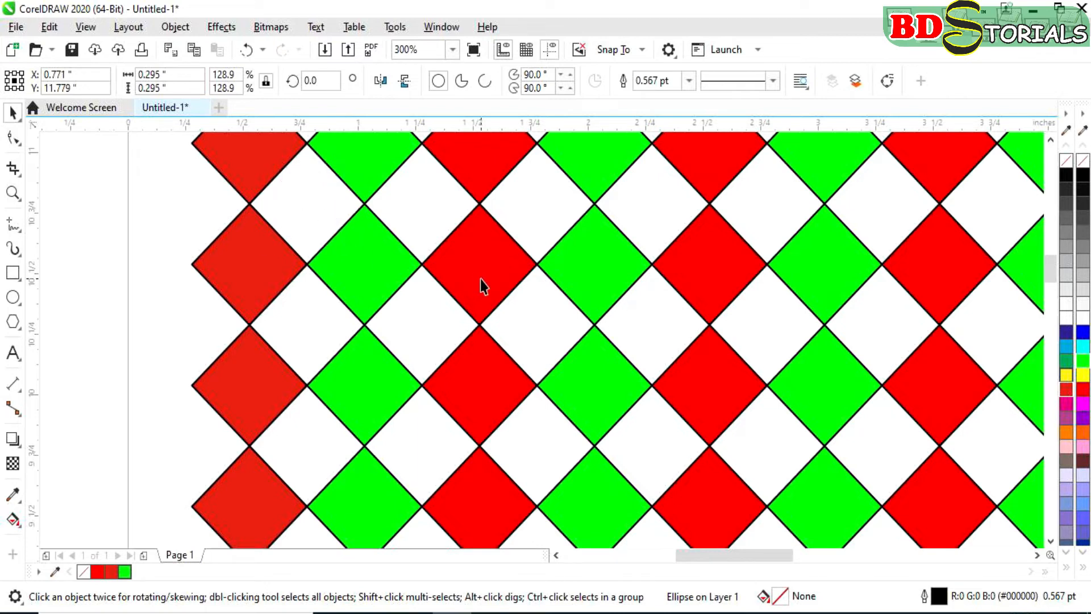
pyautogui.scroll(-2, 406, 268)
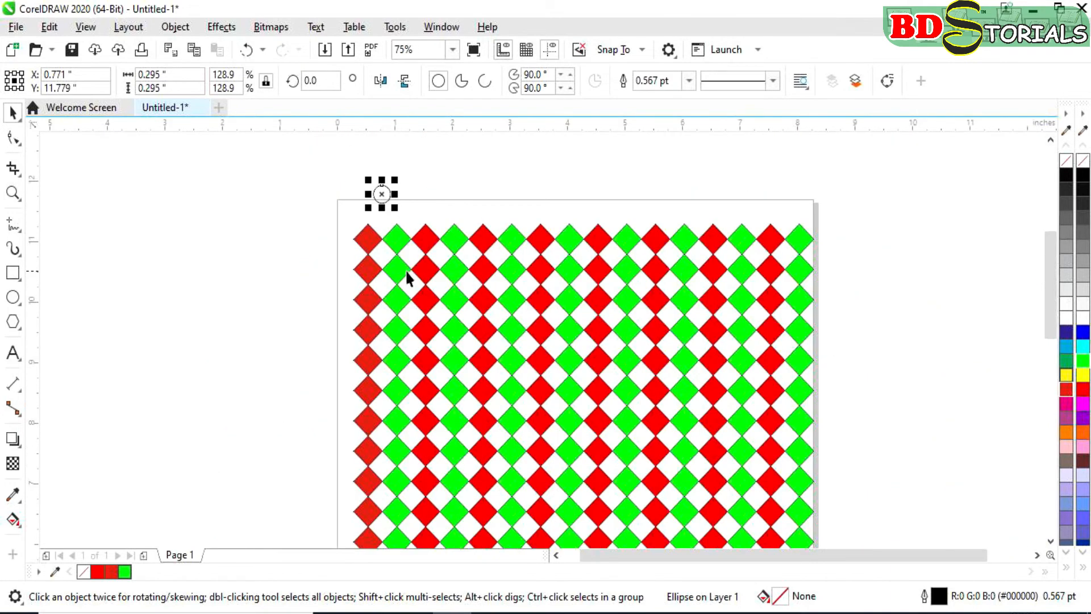
pyautogui.scroll(1, 379, 205)
pyautogui.moveTo(394, 183); pyautogui.dragTo(395, 304)
pyautogui.scroll(1, 412, 326)
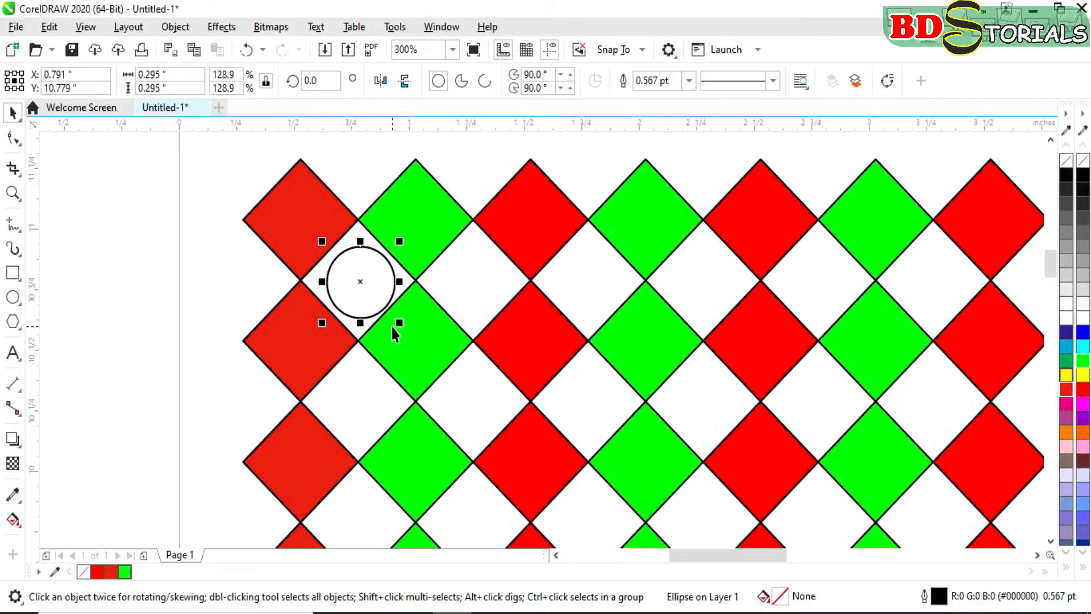
pyautogui.scroll(2, 360, 291)
pyautogui.scroll(-1, 360, 290)
pyautogui.moveTo(361, 290)
pyautogui.mouseDown()
pyautogui.moveTo(360, 276)
pyautogui.moveTo(353, 282)
pyautogui.mouseUp()
pyautogui.scroll(-1, 460, 340)
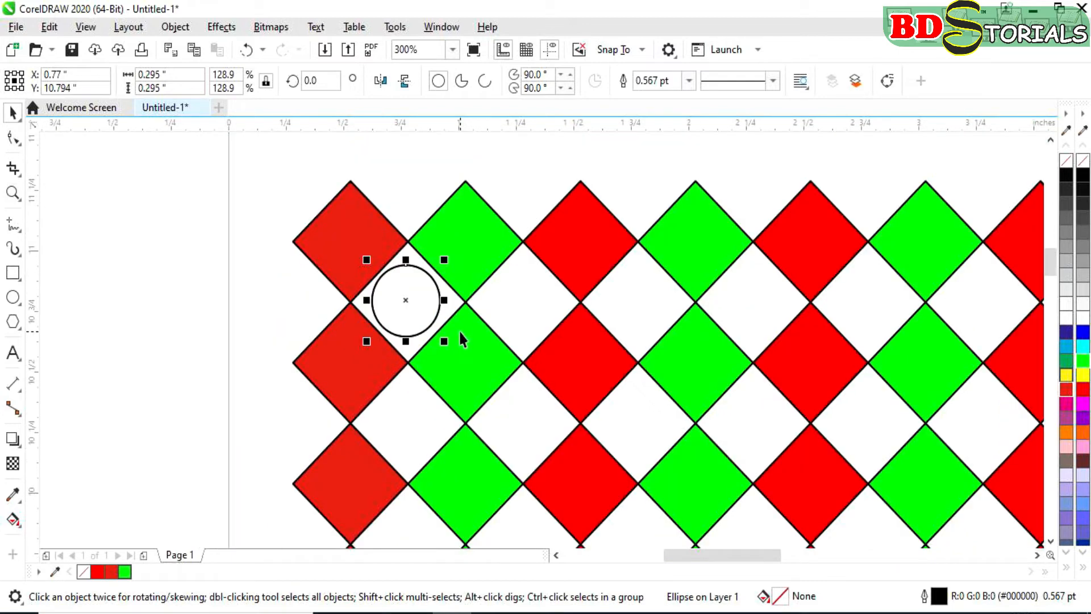
# Try duplicating the circle downward with the existing duplicate distance and undo the copy
pyautogui.scroll(-1, 461, 338)
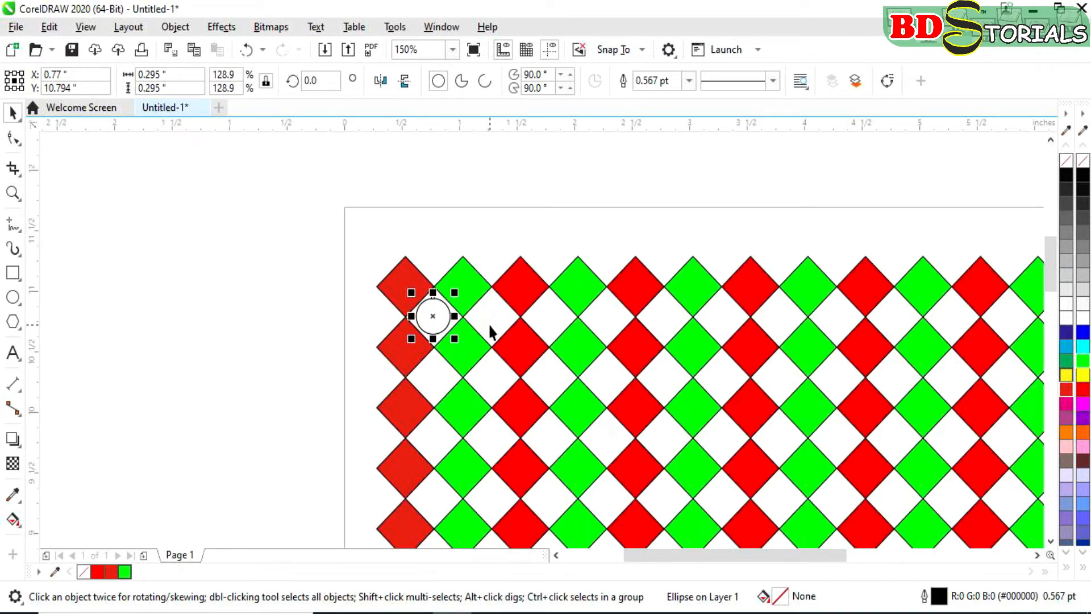
pyautogui.hotkey('ctrl', 'd')
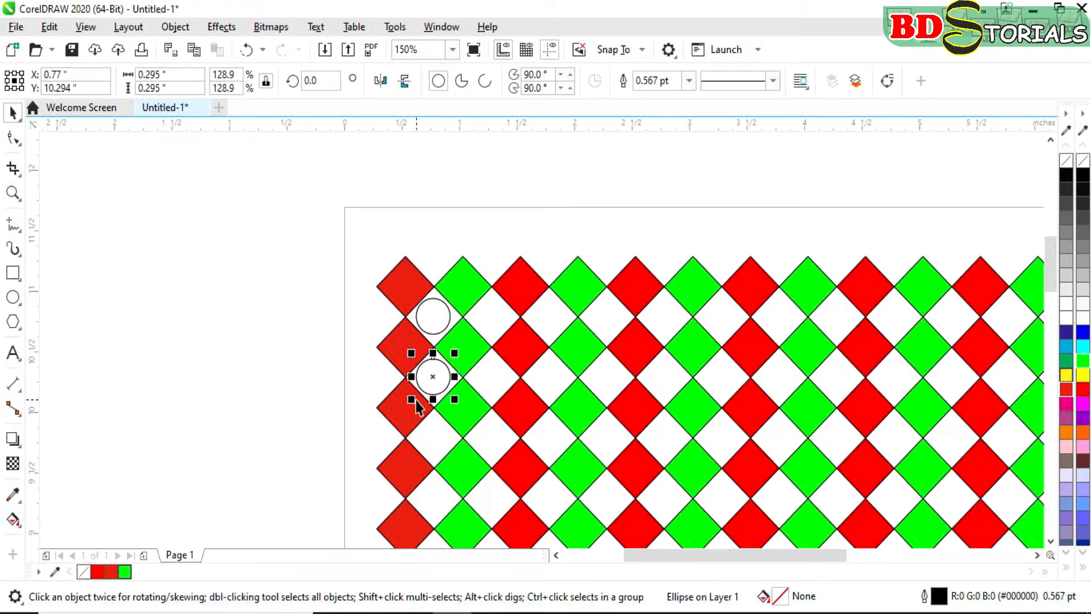
pyautogui.hotkey('ctrl', 'z')
# Set the duplicate distance to 0.5 inch horizontally and 0 inch vertically with nothing selected
pyautogui.click(641, 227)
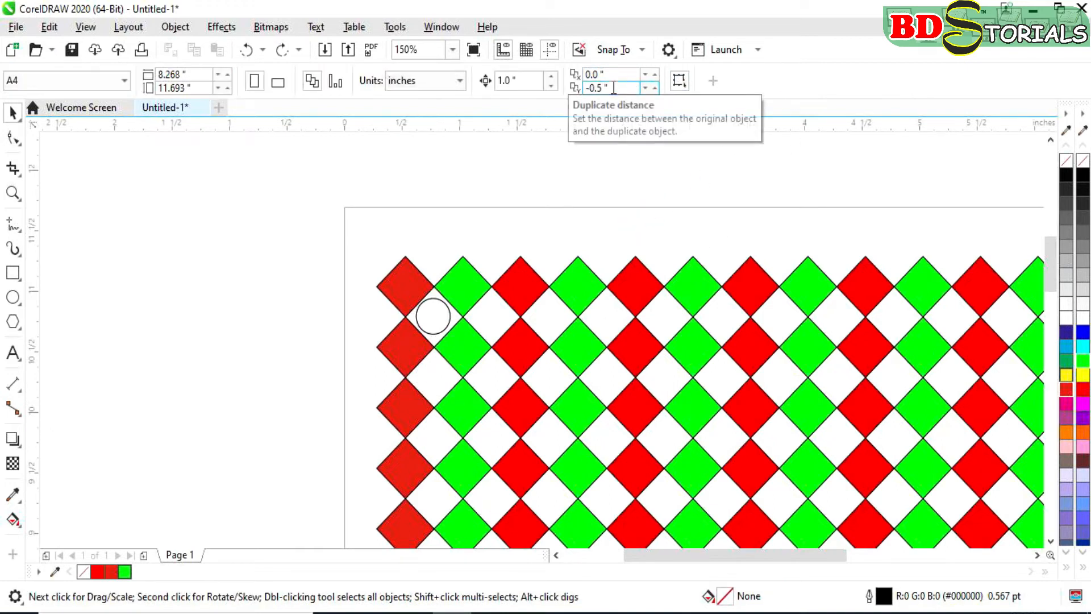
pyautogui.moveTo(613, 88); pyautogui.dragTo(581, 93)
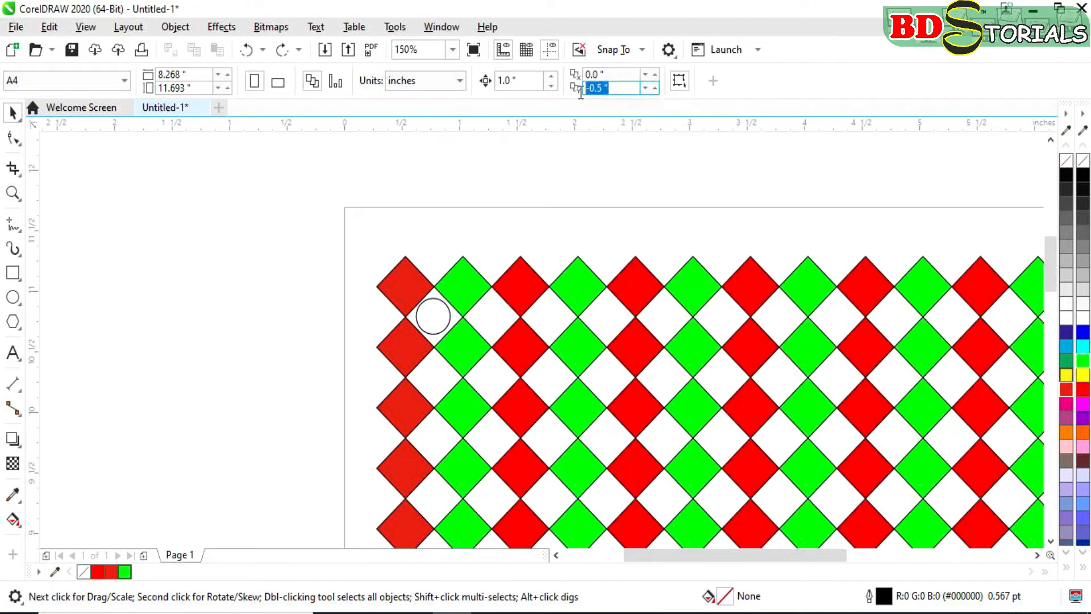
pyautogui.write('00')
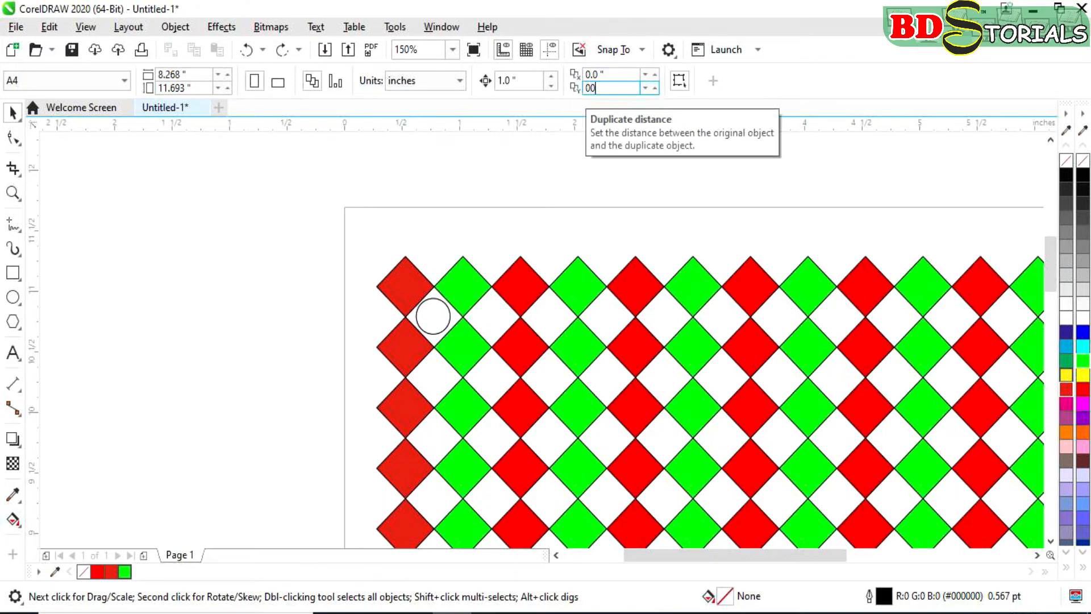
pyautogui.moveTo(619, 74); pyautogui.dragTo(581, 73)
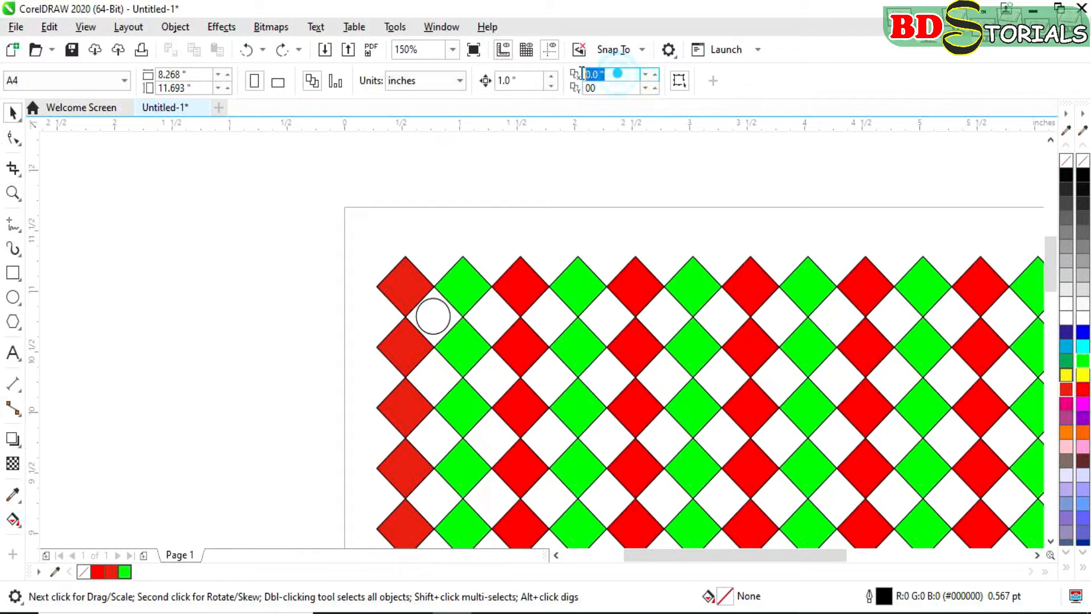
pyautogui.write('0.5')
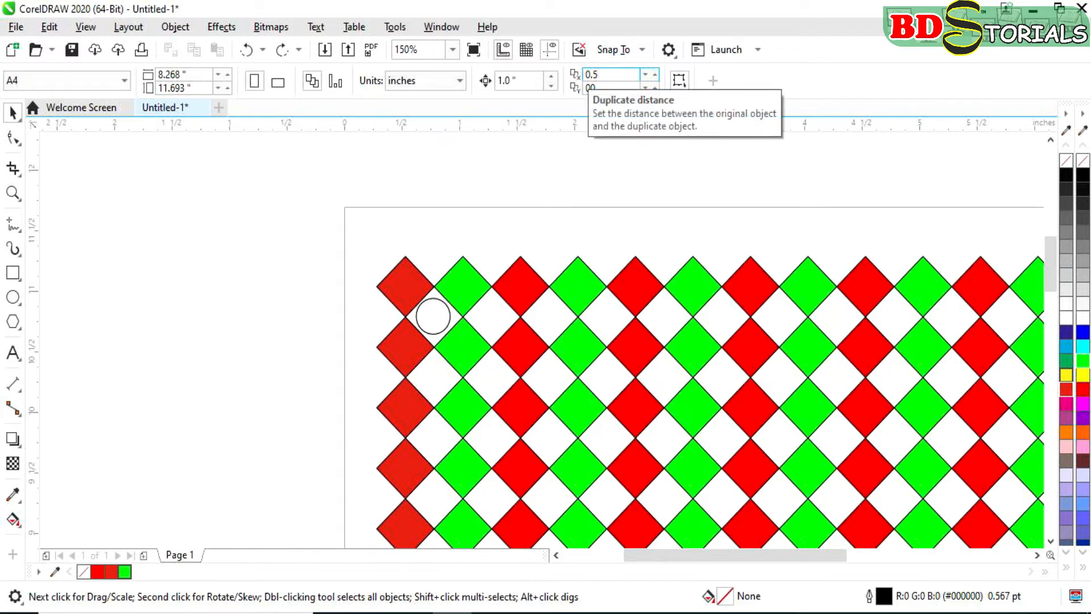
pyautogui.press('Return')
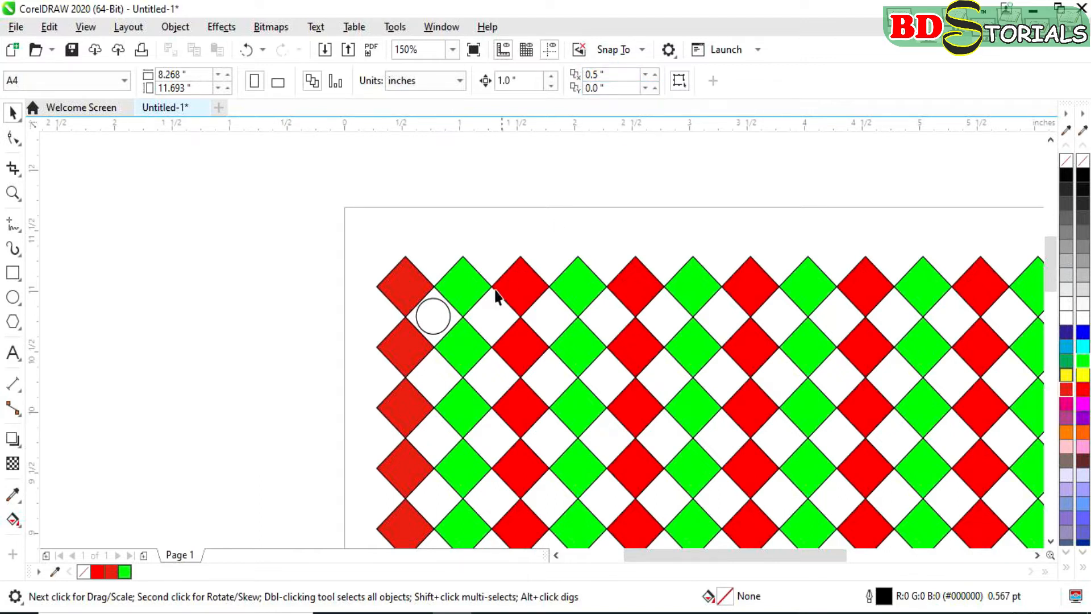
# Duplicate the white circle across the first row of white gaps until the last gap near the page's right edge has one
pyautogui.click(443, 328)
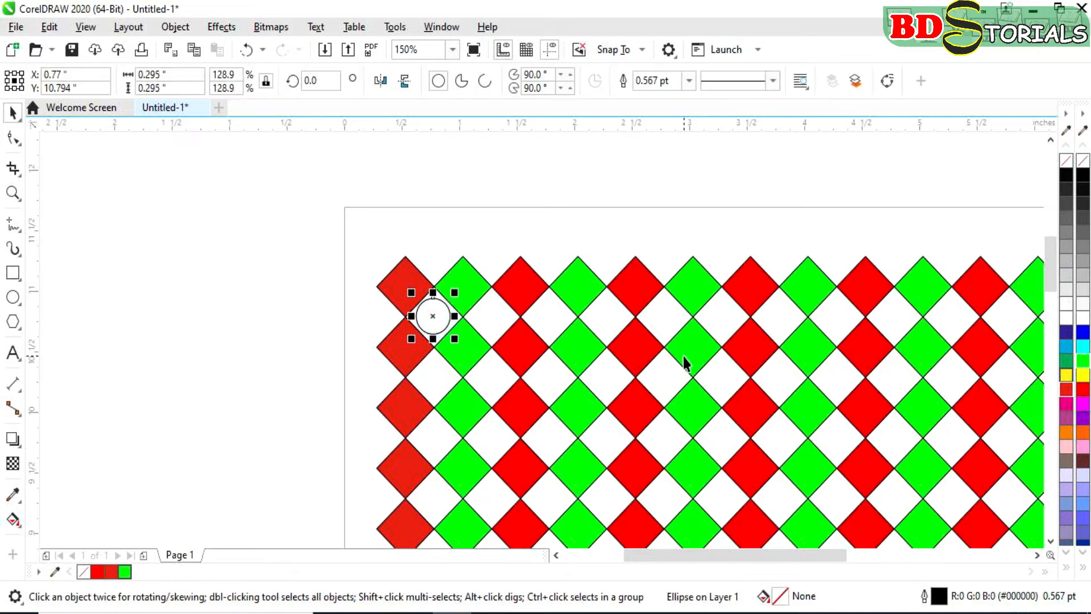
pyautogui.hotkey('ctrl', 'd')
pyautogui.hotkey('ctrl', 'd')
pyautogui.hotkey('ctrl', 'd')
pyautogui.hotkey('ctrl', 'd')
pyautogui.hotkey('ctrl', 'd')
pyautogui.hotkey('ctrl', 'd')
pyautogui.hotkey('ctrl', 'd')
pyautogui.hotkey('ctrl', 'd')
pyautogui.hotkey('ctrl', 'd')
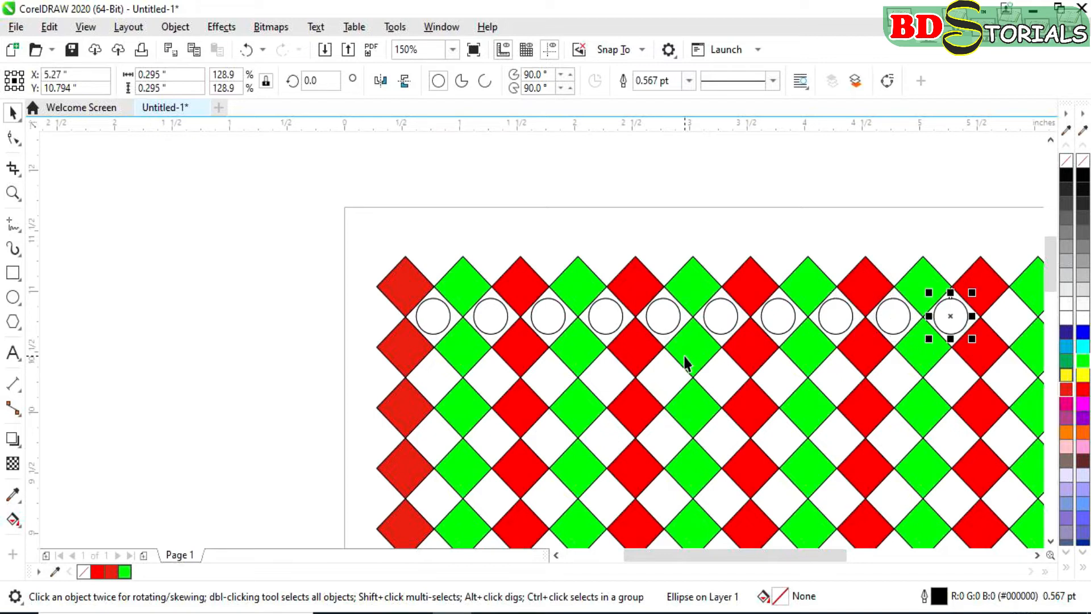
pyautogui.click(1037, 556)
pyautogui.click(1037, 556)
pyautogui.hotkey('ctrl', 'd')
pyautogui.hotkey('ctrl', 'd')
pyautogui.hotkey('ctrl', 'd')
pyautogui.hotkey('ctrl', 'd')
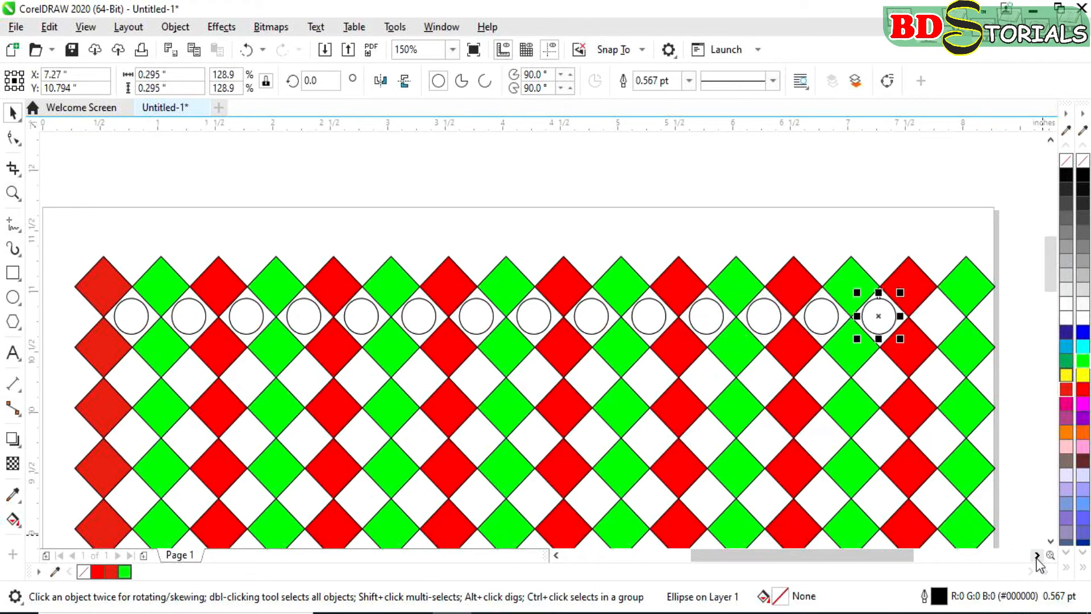
pyautogui.hotkey('ctrl', 'd')
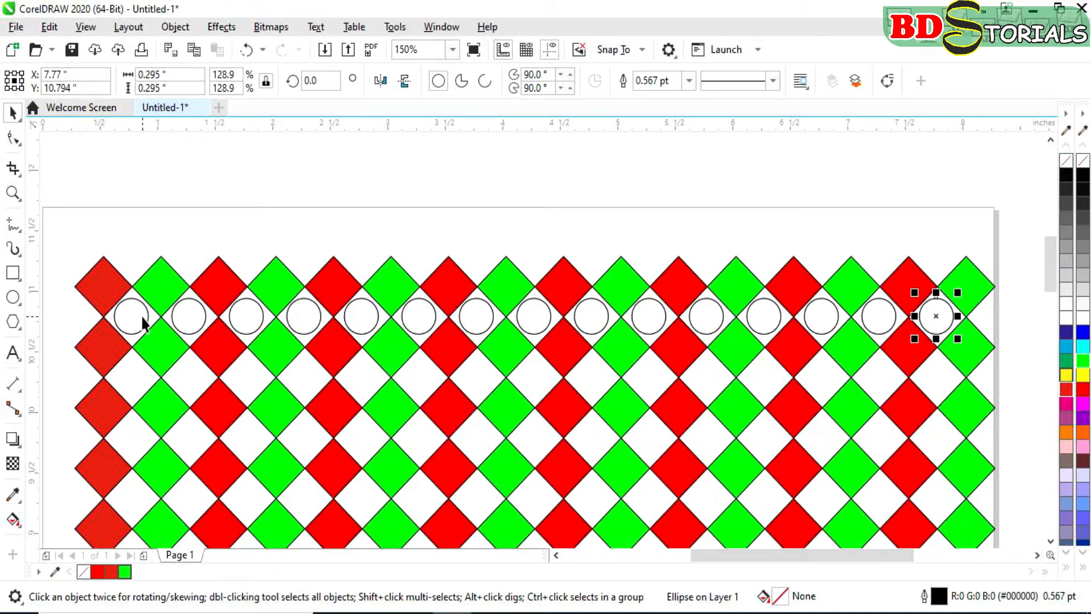
pyautogui.click(569, 185)
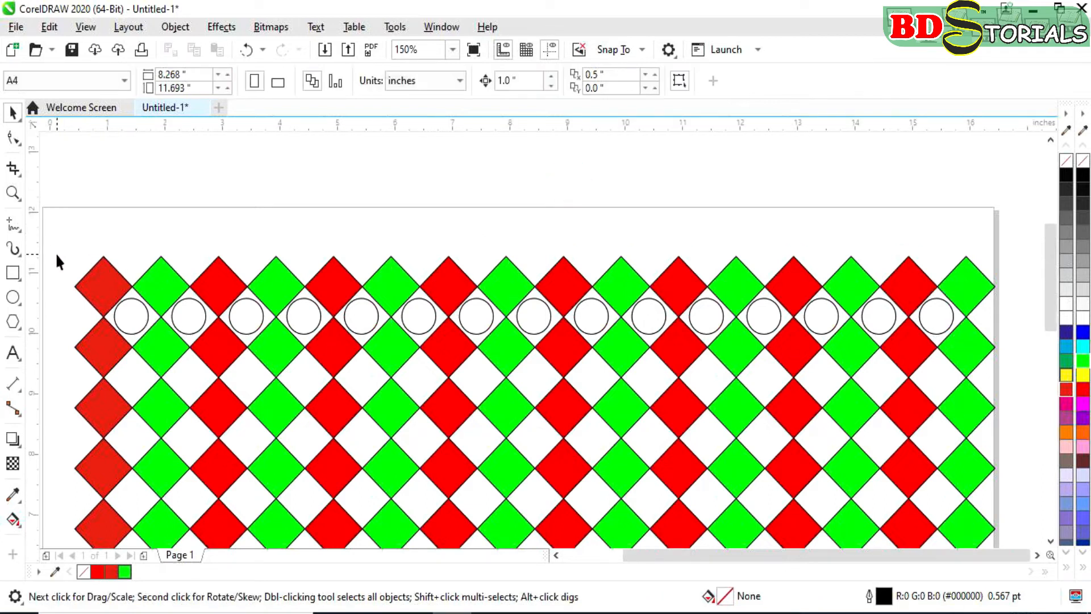
# Select the whole row of circles and fill them with blue
pyautogui.scroll(-2, 56, 253)
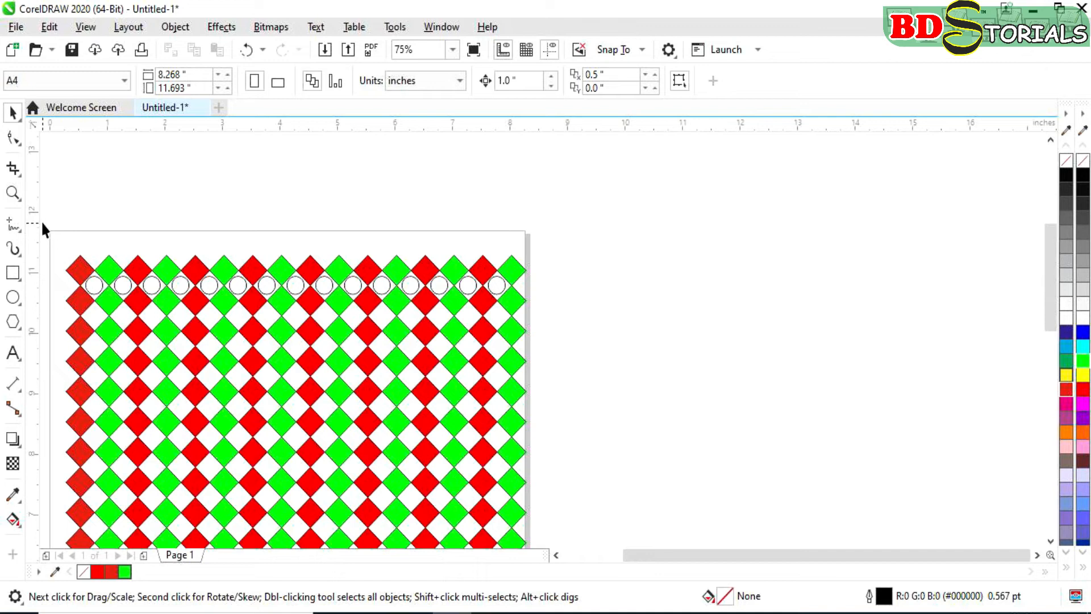
pyautogui.moveTo(41, 261); pyautogui.dragTo(523, 304)
pyautogui.moveTo(523, 305); pyautogui.dragTo(523, 305)
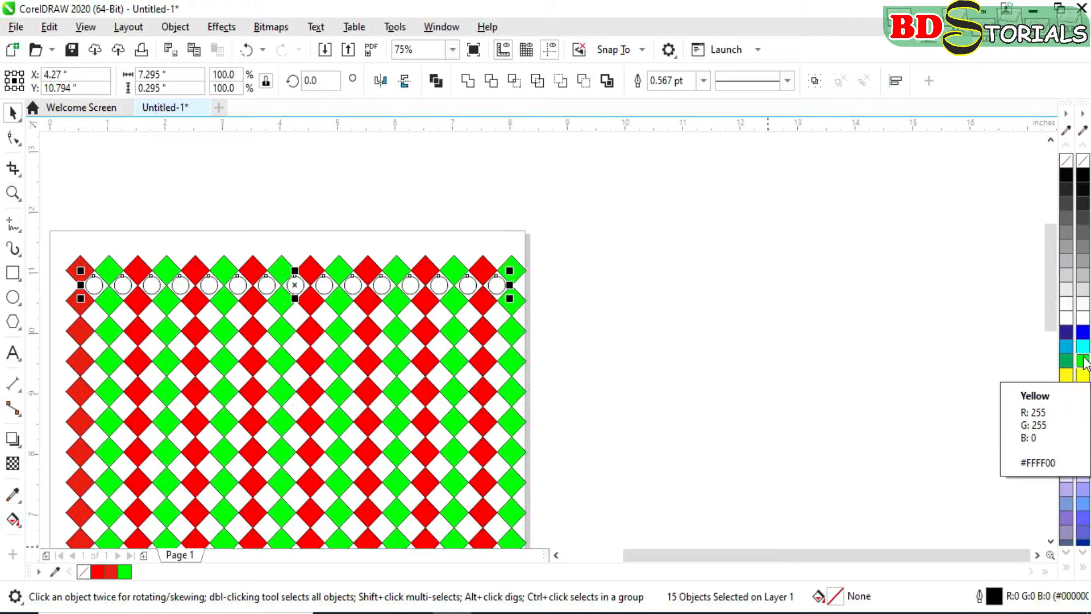
pyautogui.click(1082, 332)
pyautogui.click(772, 431)
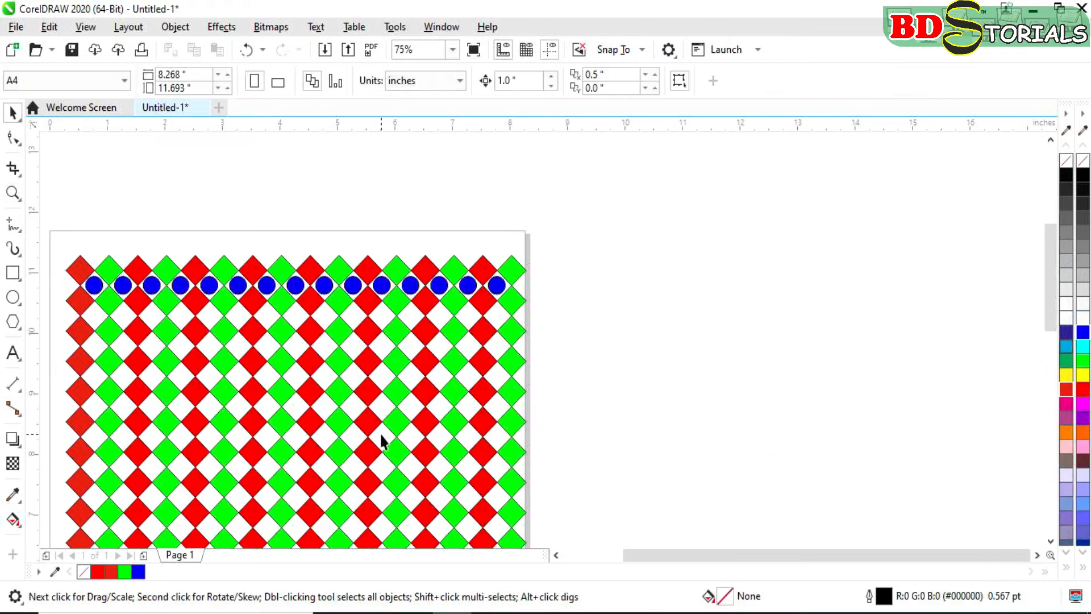
pyautogui.scroll(-1, 379, 432)
pyautogui.scroll(1, 299, 445)
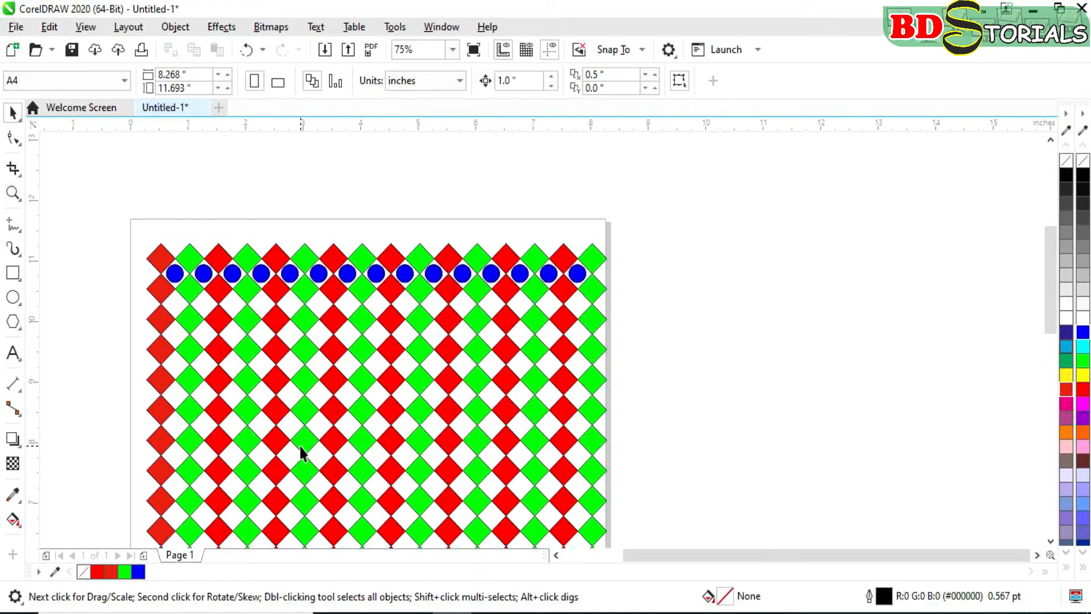
pyautogui.scroll(-1, 299, 444)
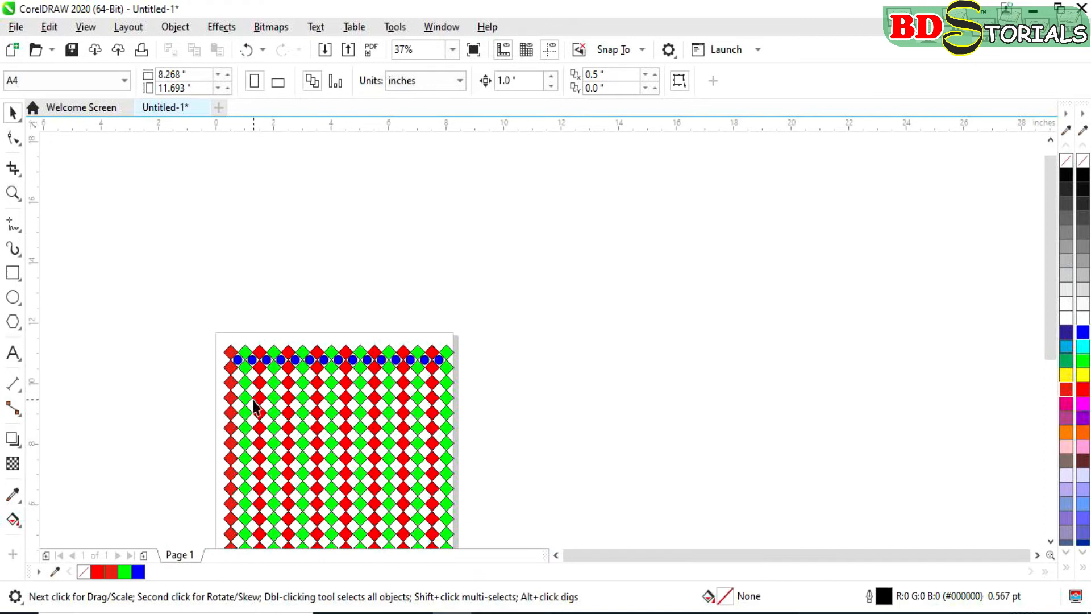
pyautogui.scroll(2, 255, 400)
pyautogui.scroll(-1, 253, 407)
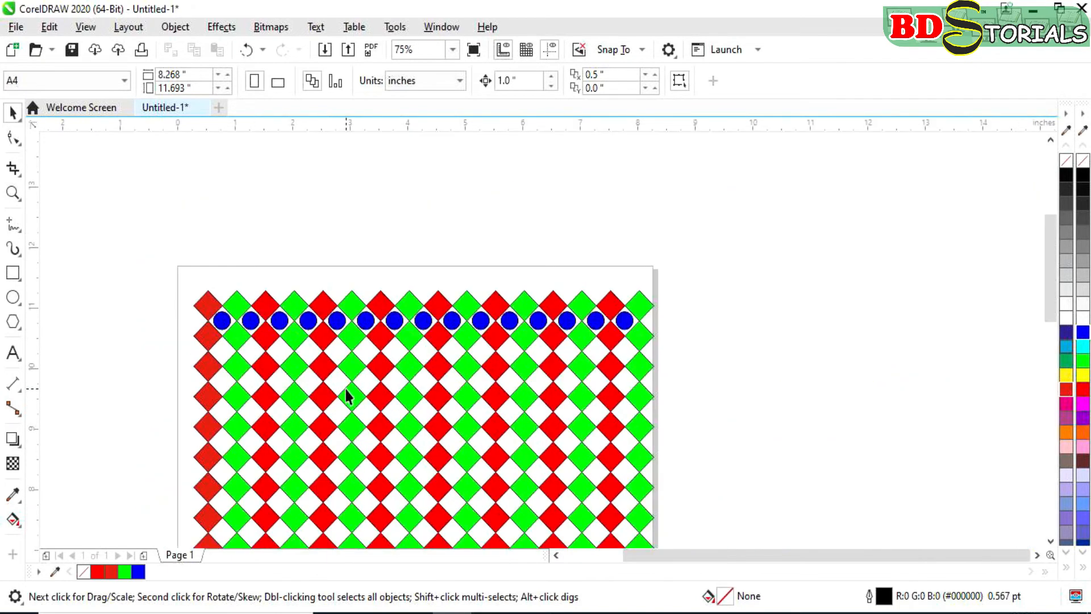
pyautogui.scroll(1, 346, 389)
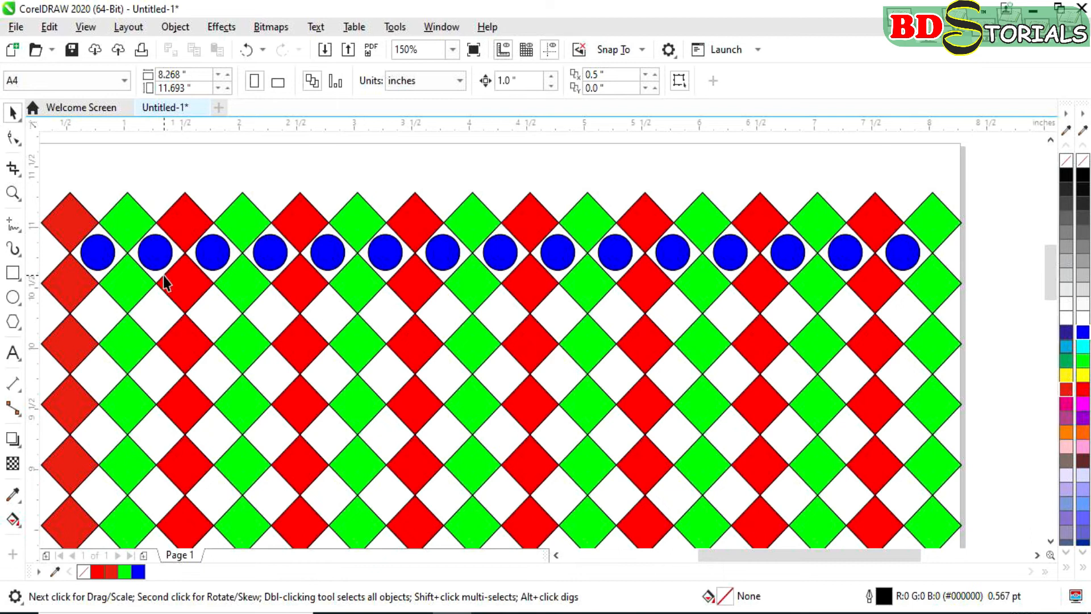
# Set the duplicate distance to 0 inch horizontally and -0.5 inch vertically with nothing selected
pyautogui.scroll(-1, 163, 275)
pyautogui.click(73, 249)
pyautogui.moveTo(73, 249); pyautogui.dragTo(492, 284)
pyautogui.click(754, 328)
pyautogui.click(615, 75)
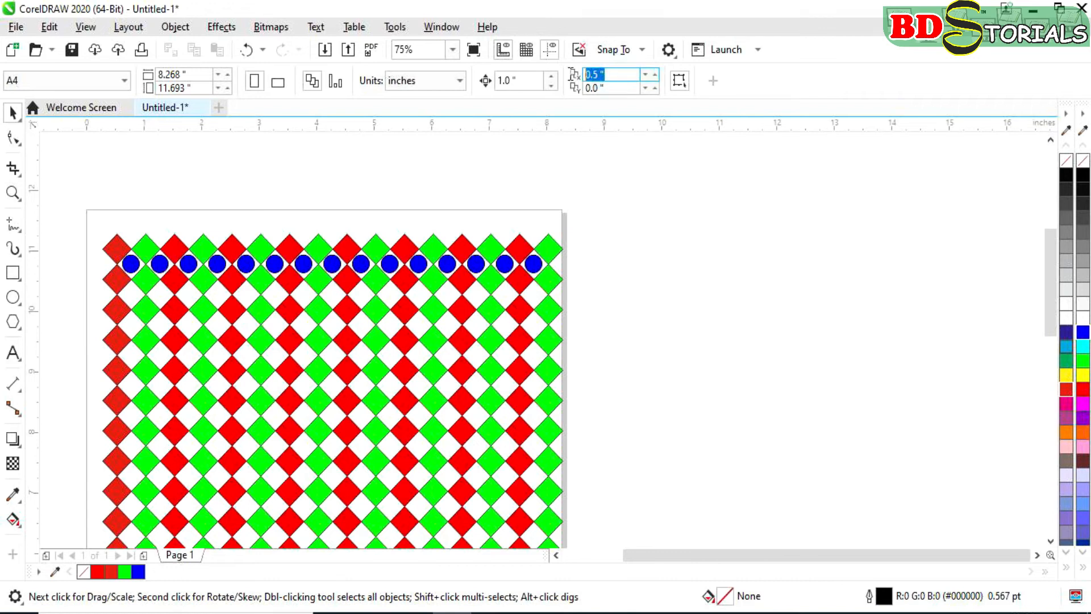
pyautogui.write('00')
pyautogui.press('Tab')
pyautogui.write('-0.5')
pyautogui.press('Return')
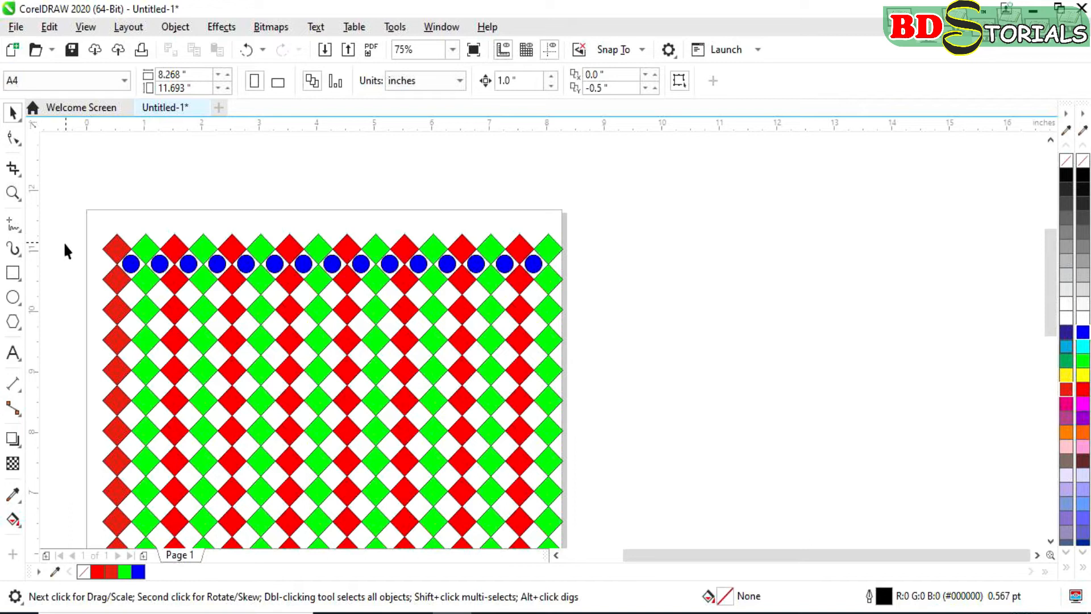
# Select the row of blue circles and duplicate it downward until every row of white gaps in the diamond pattern is filled
pyautogui.moveTo(62, 248); pyautogui.dragTo(552, 284)
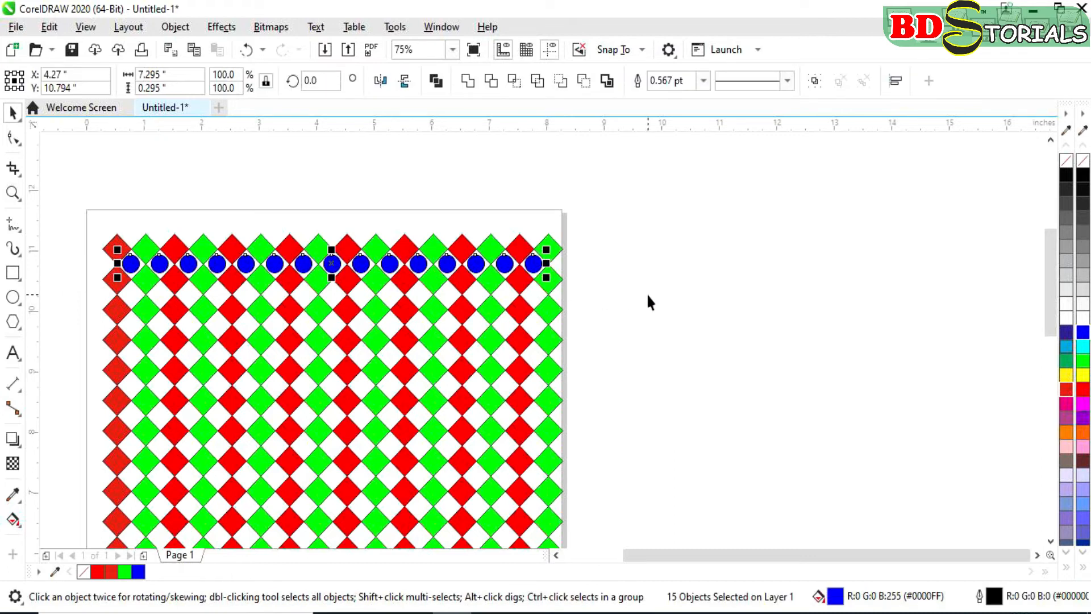
pyautogui.hotkey('ctrl', 'd')
pyautogui.hotkey('ctrl', 'd')
pyautogui.hotkey('ctrl', 'd')
pyautogui.hotkey('ctrl', 'd')
pyautogui.hotkey('ctrl', 'd')
pyautogui.hotkey('ctrl', 'd')
pyautogui.hotkey('ctrl', 'd')
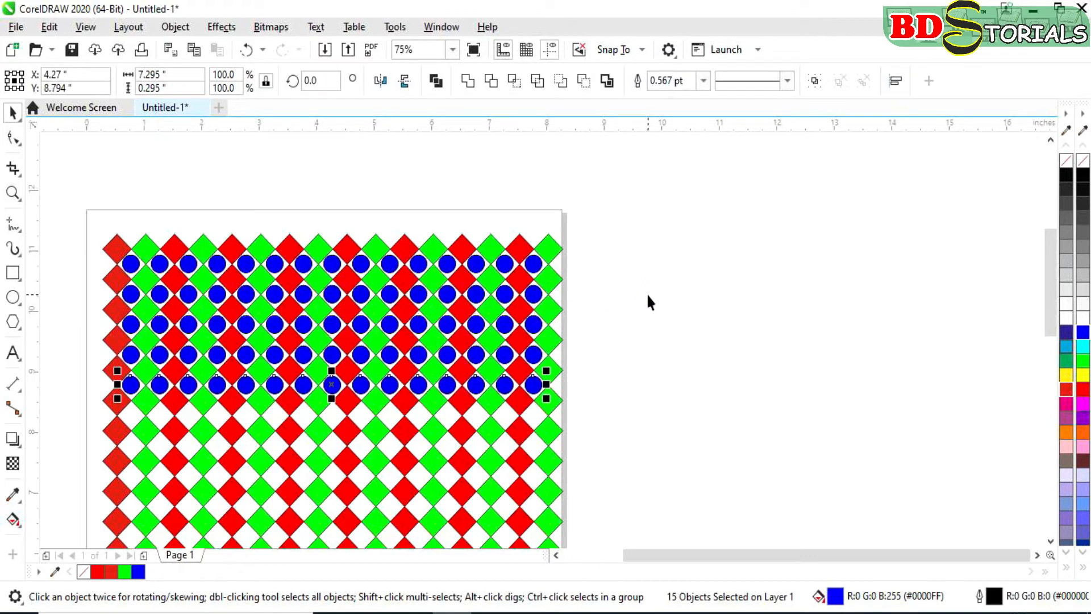
pyautogui.hotkey('ctrl', 'd')
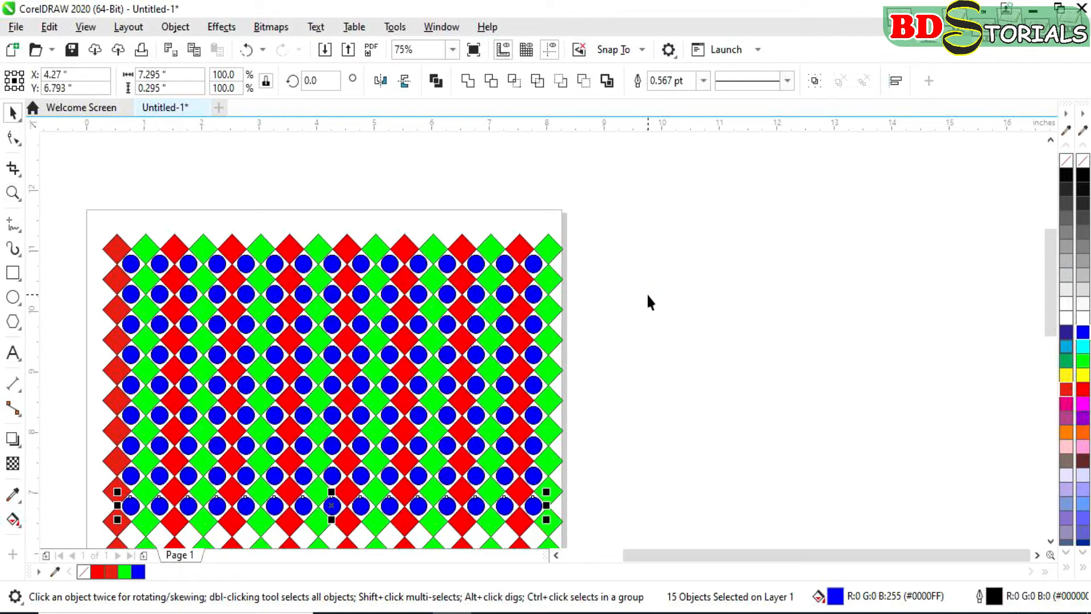
pyautogui.scroll(-2, 665, 314)
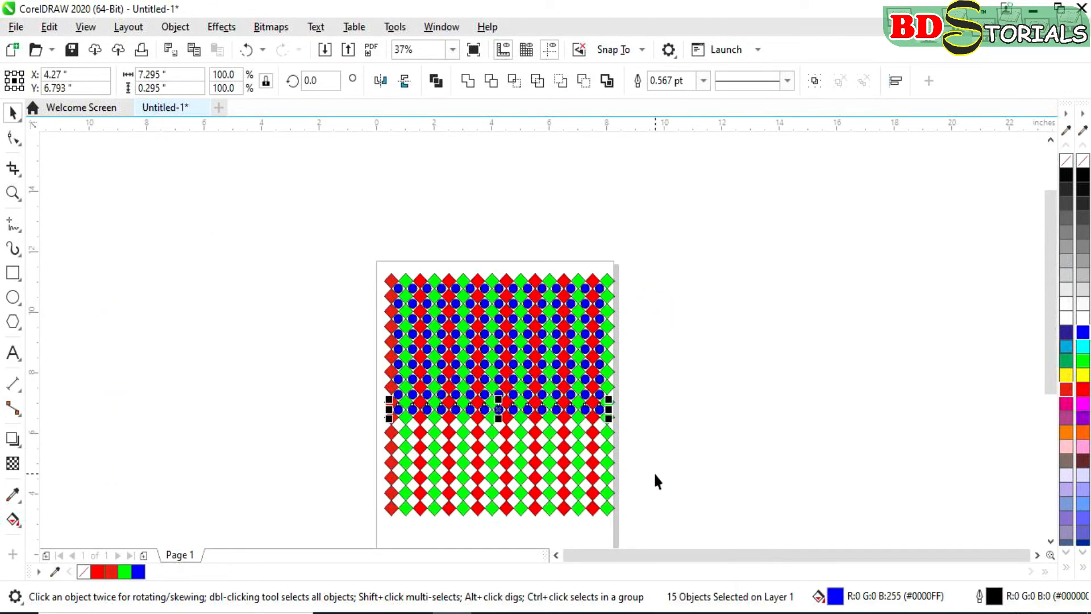
pyautogui.hotkey('ctrl', 'd')
pyautogui.hotkey('ctrl', 'd')
pyautogui.hotkey('ctrl', 'd')
pyautogui.hotkey('ctrl', 'd')
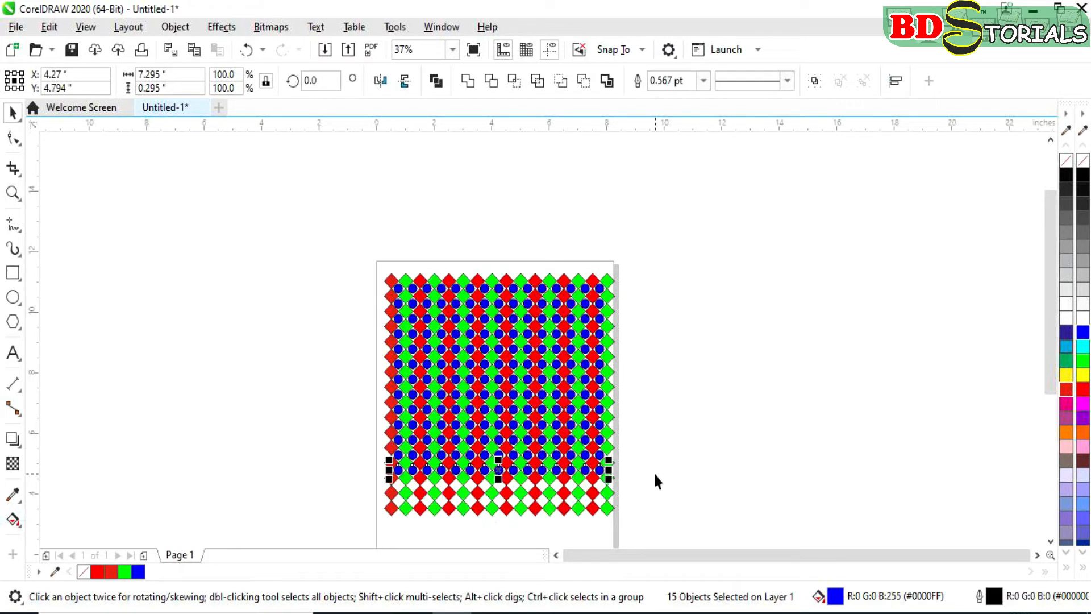
pyautogui.hotkey('ctrl', 'd')
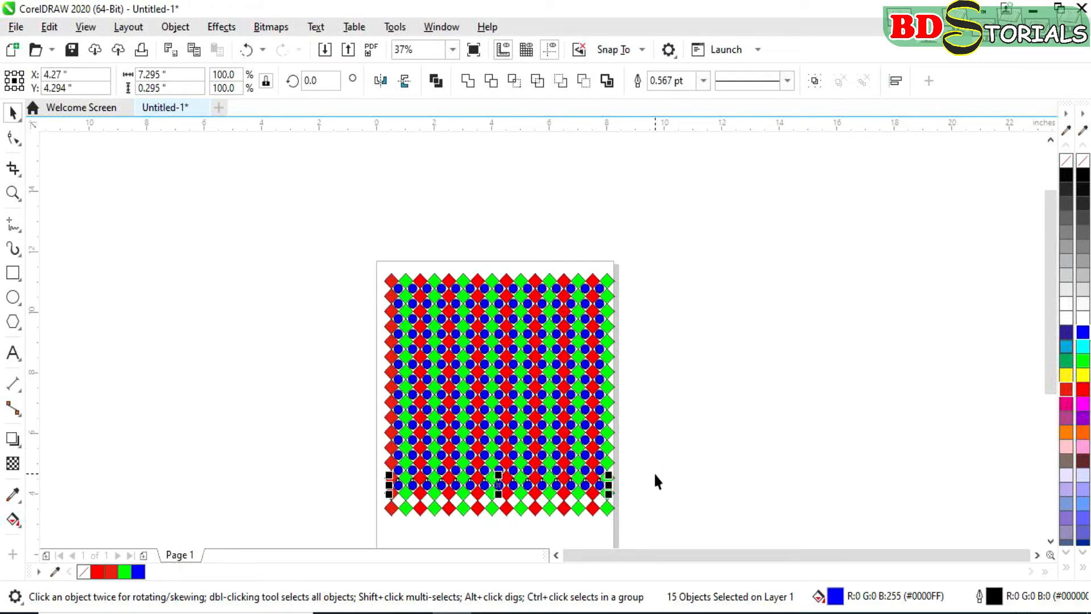
pyautogui.hotkey('ctrl', 'd')
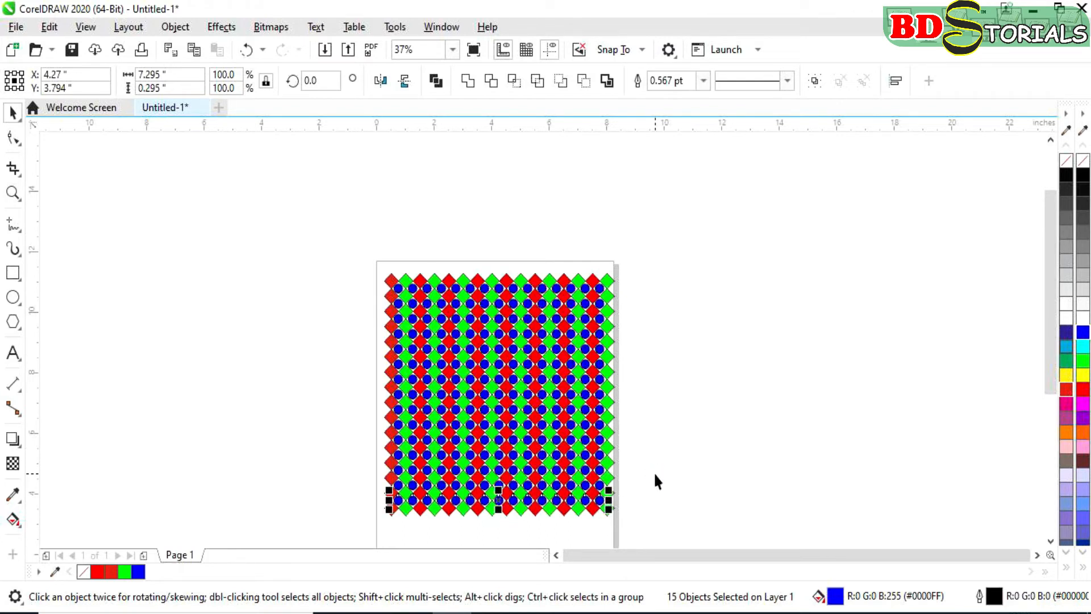
pyautogui.click(656, 482)
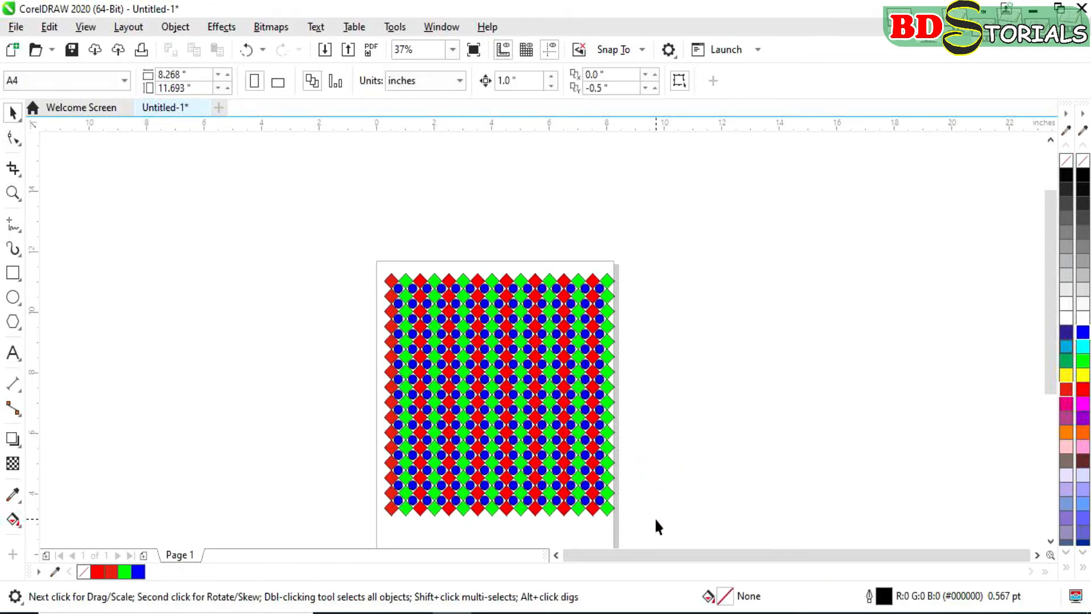
# Examine the finished diamond and circle pattern up close and as a whole
pyautogui.scroll(2, 653, 523)
pyautogui.scroll(1, 611, 391)
pyautogui.scroll(-3, 611, 391)
pyautogui.scroll(1, 479, 323)
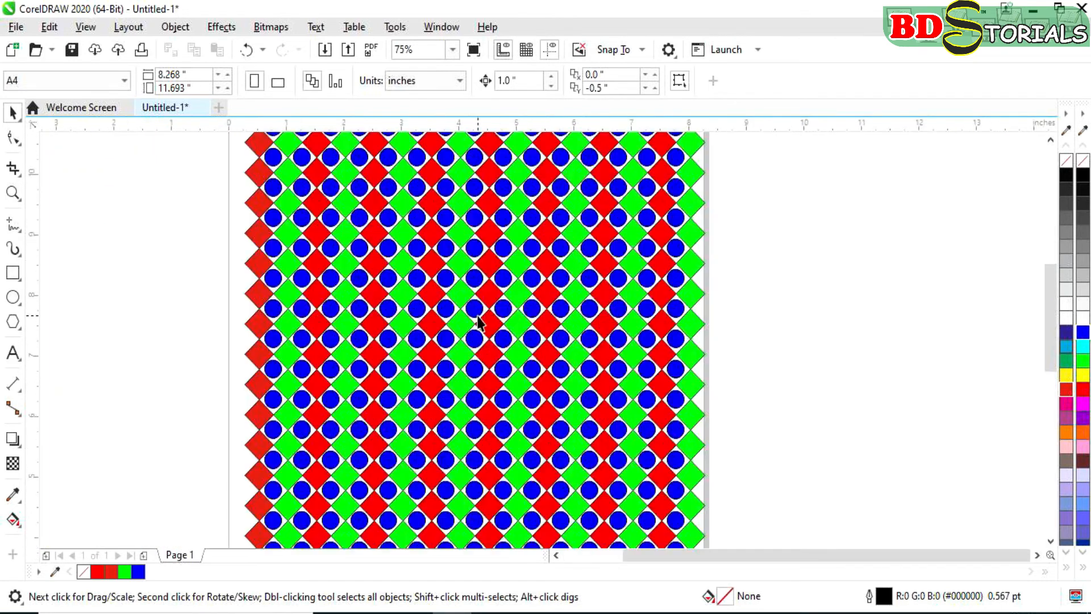
pyautogui.scroll(-1, 479, 323)
pyautogui.scroll(1, 479, 323)
pyautogui.scroll(-1, 480, 323)
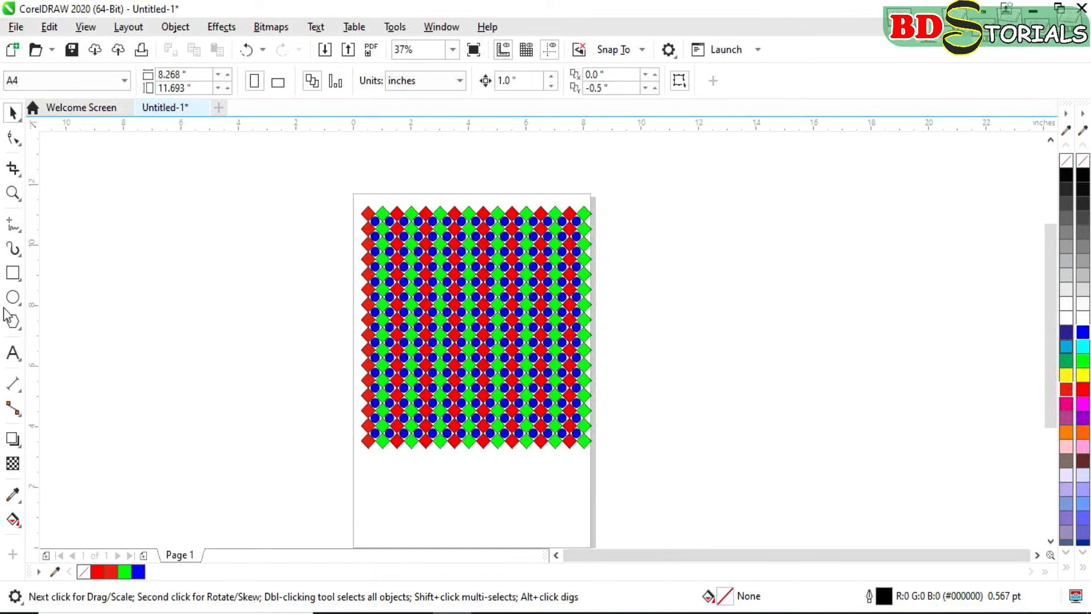
# Draw a rectangle over the pattern and fit its sides to the outer diamonds, about 8.0 inches wide and 7.53 inches high
pyautogui.click(13, 276)
pyautogui.scroll(1, 375, 290)
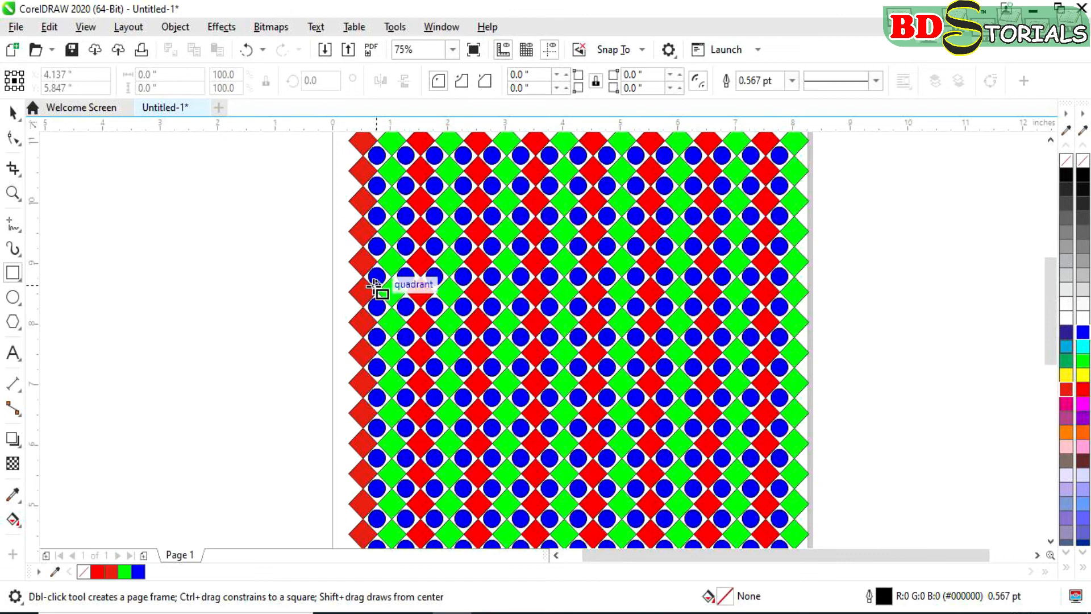
pyautogui.scroll(-1, 375, 287)
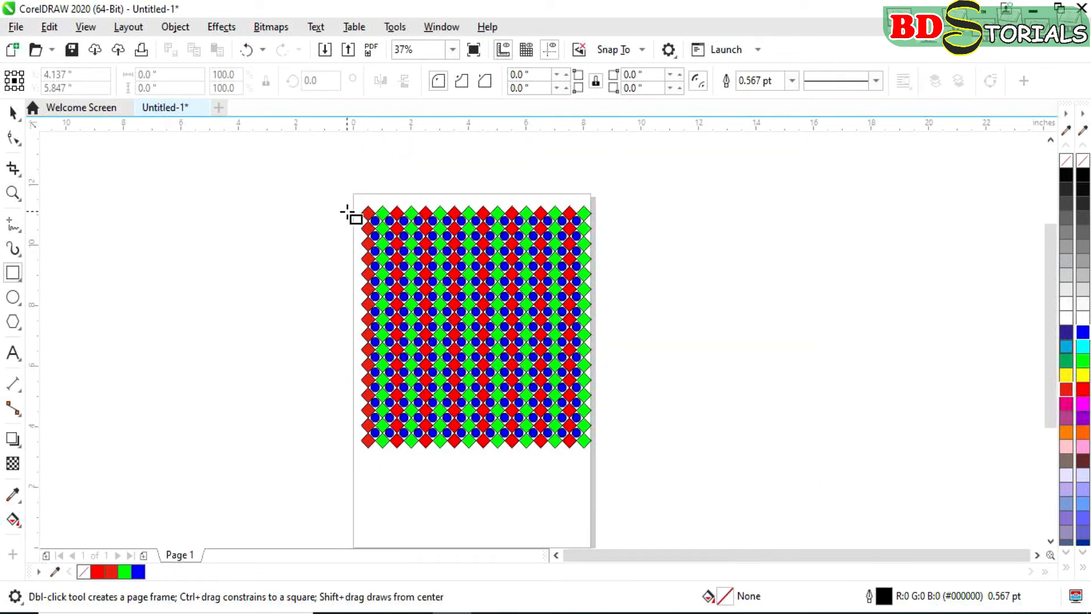
pyautogui.moveTo(345, 213); pyautogui.dragTo(603, 441)
pyautogui.scroll(2, 553, 312)
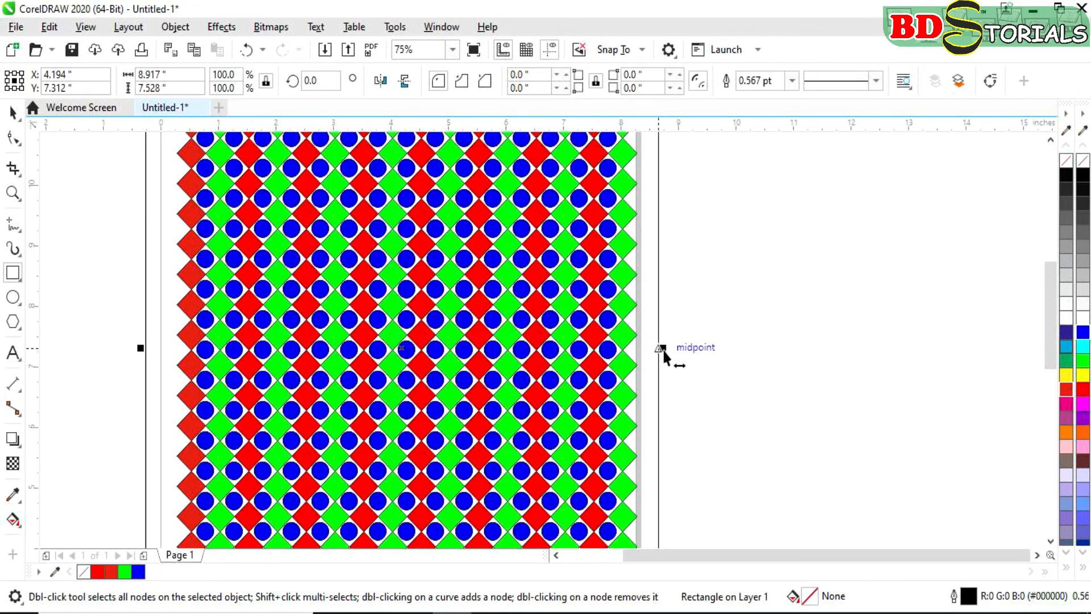
pyautogui.moveTo(661, 349); pyautogui.dragTo(640, 349)
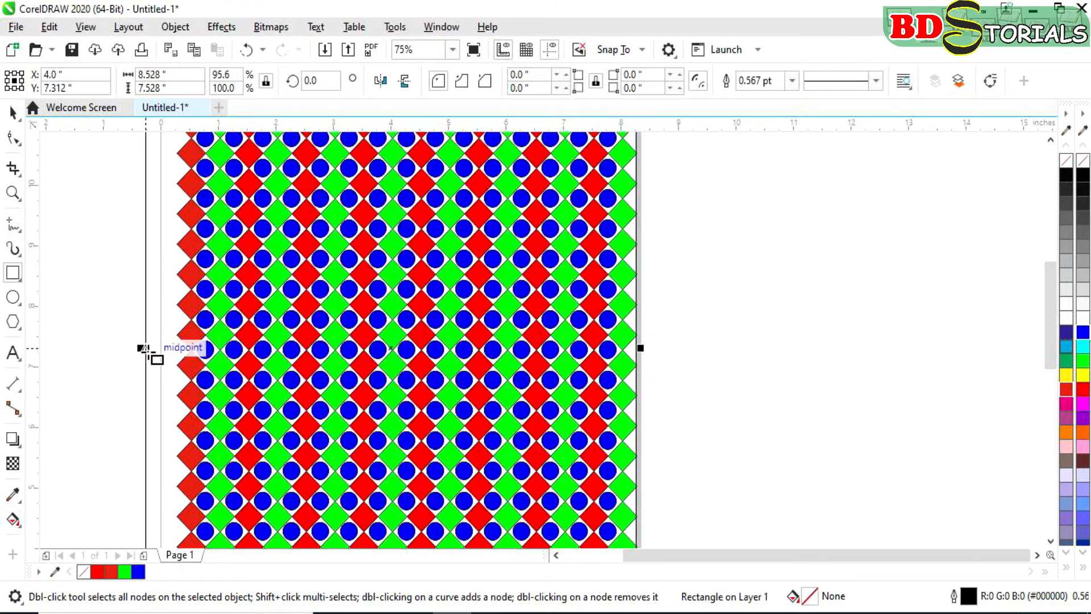
pyautogui.moveTo(139, 346); pyautogui.dragTo(171, 355)
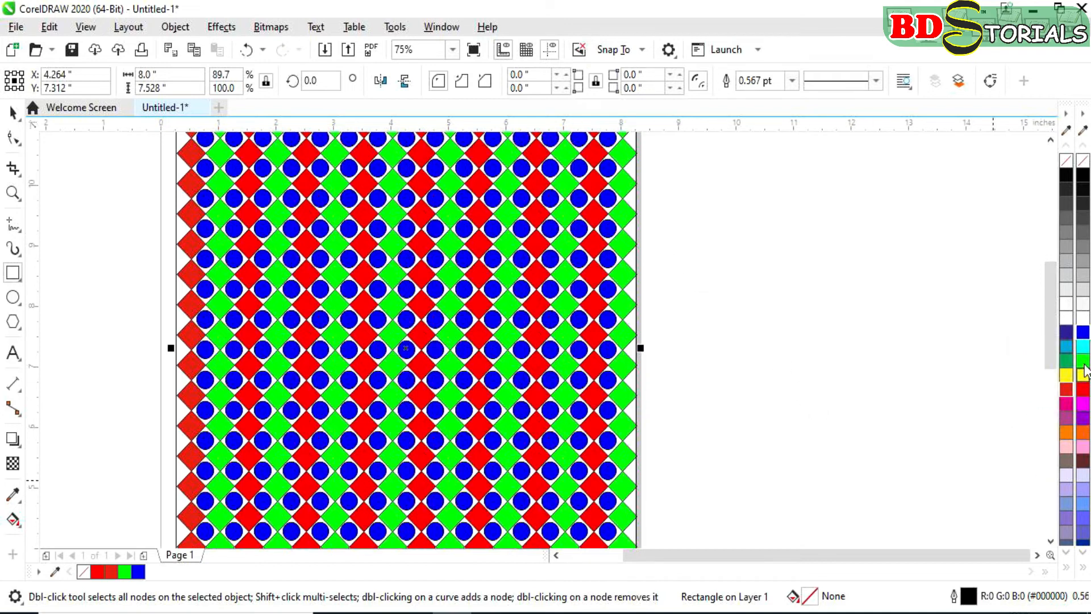
# Fill the rectangle with light grey (#E6E6E6) and send it behind the diamonds and circles
pyautogui.click(1083, 305)
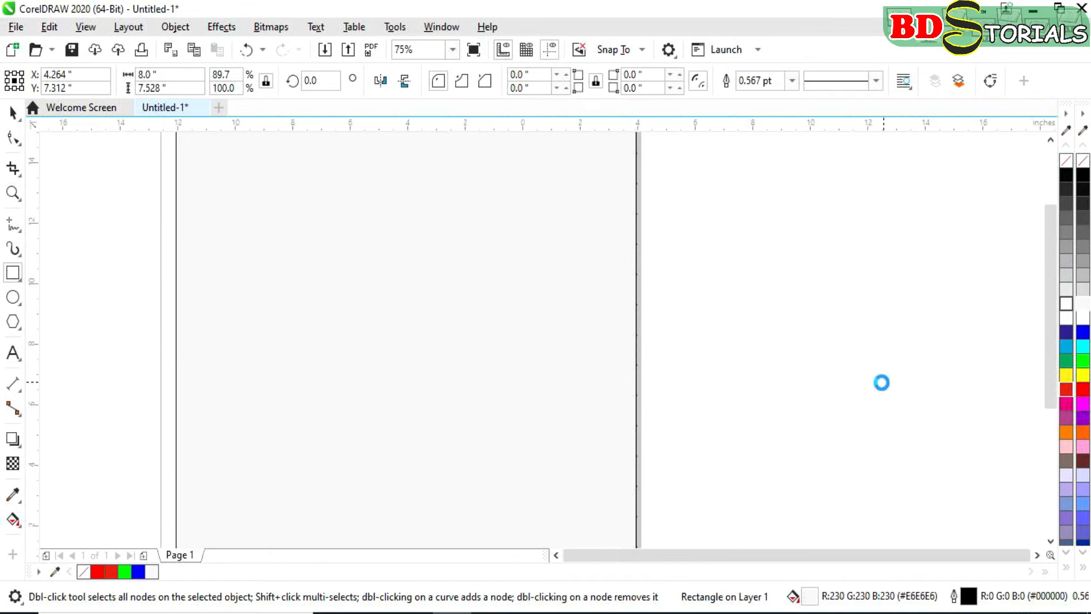
pyautogui.scroll(-2, 881, 382)
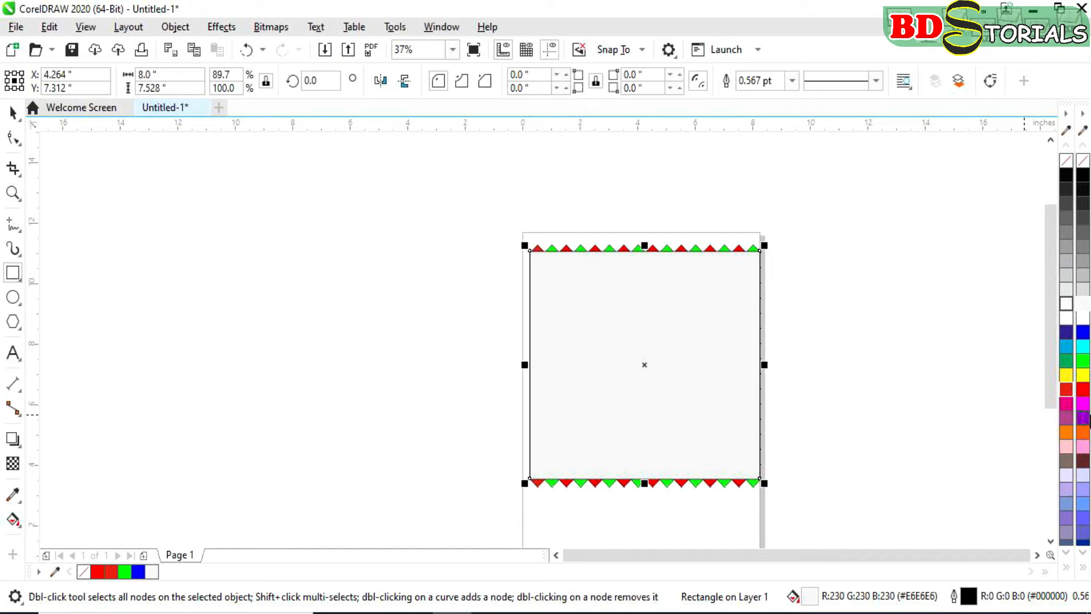
pyautogui.hotkey('shift', 'pagedown')
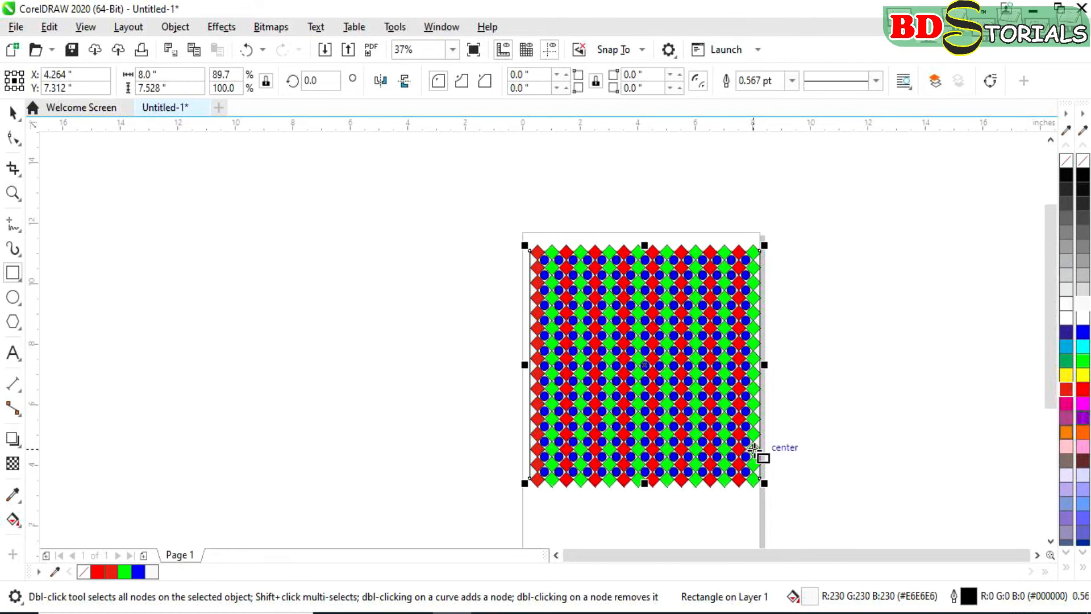
# Extend the background rectangle's bottom edge to the lowest diamond tips, making it about 7.79 inches high
pyautogui.scroll(2, 705, 391)
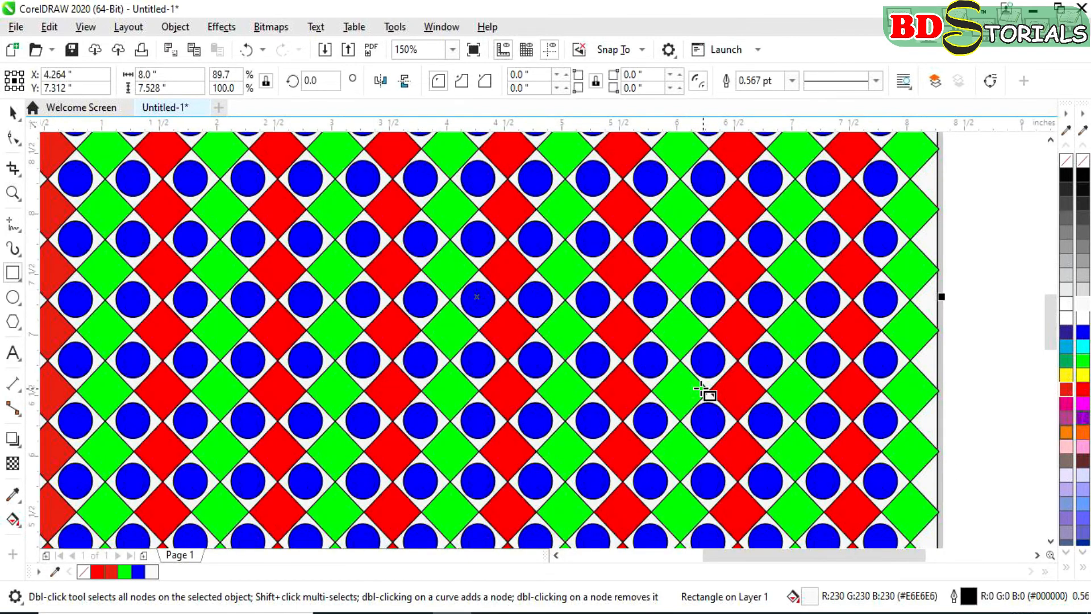
pyautogui.scroll(-2, 703, 390)
pyautogui.scroll(2, 646, 518)
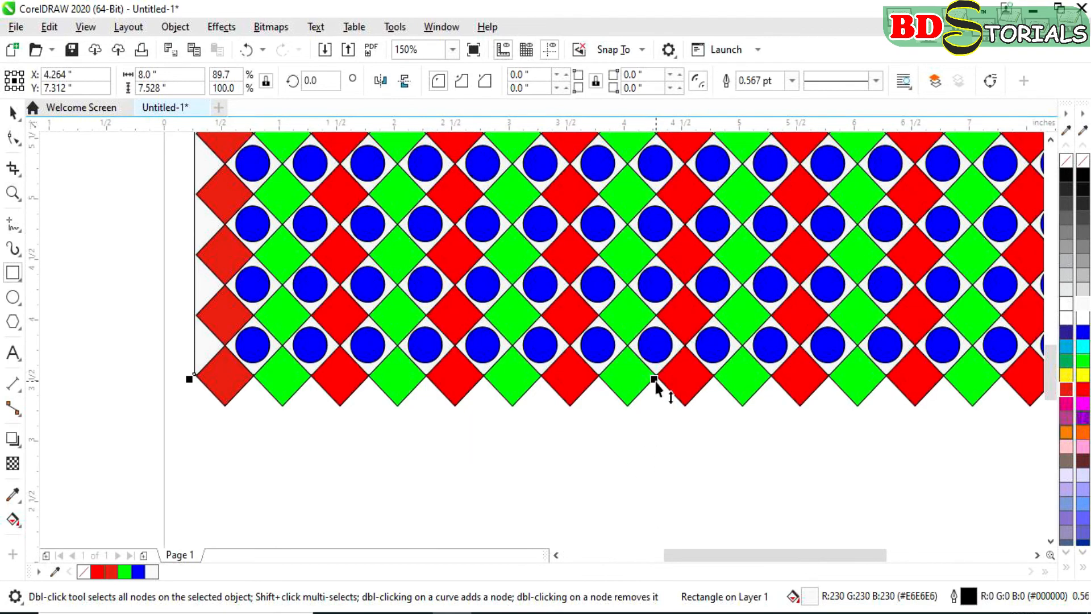
pyautogui.moveTo(654, 379); pyautogui.dragTo(651, 408)
pyautogui.scroll(-2, 654, 418)
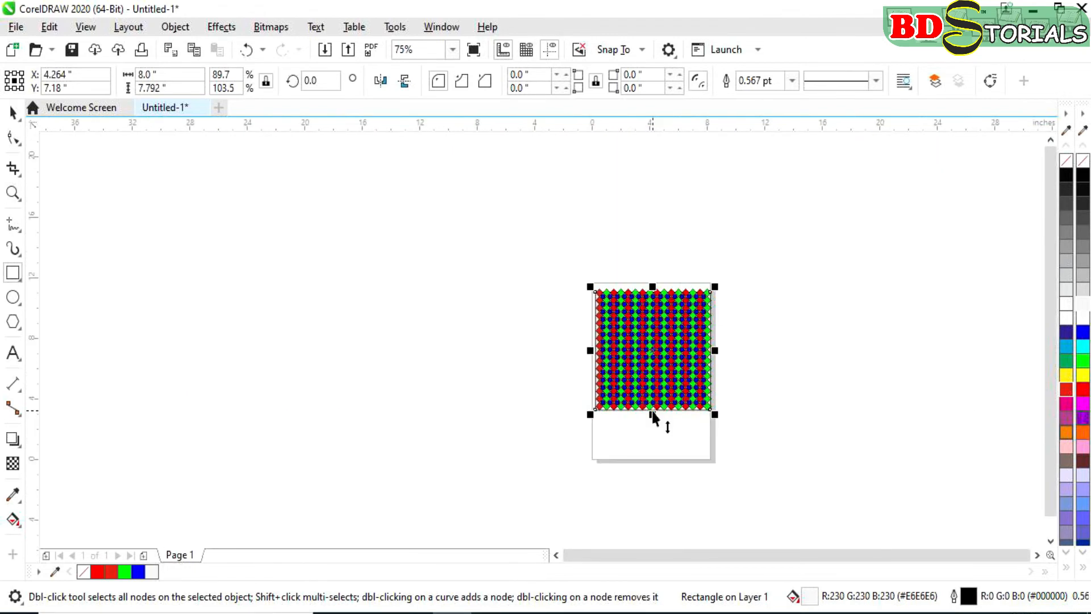
# Extend the background rectangle's top edge to the uppermost diamond tips, making it 8.0 inches high
pyautogui.scroll(2, 680, 274)
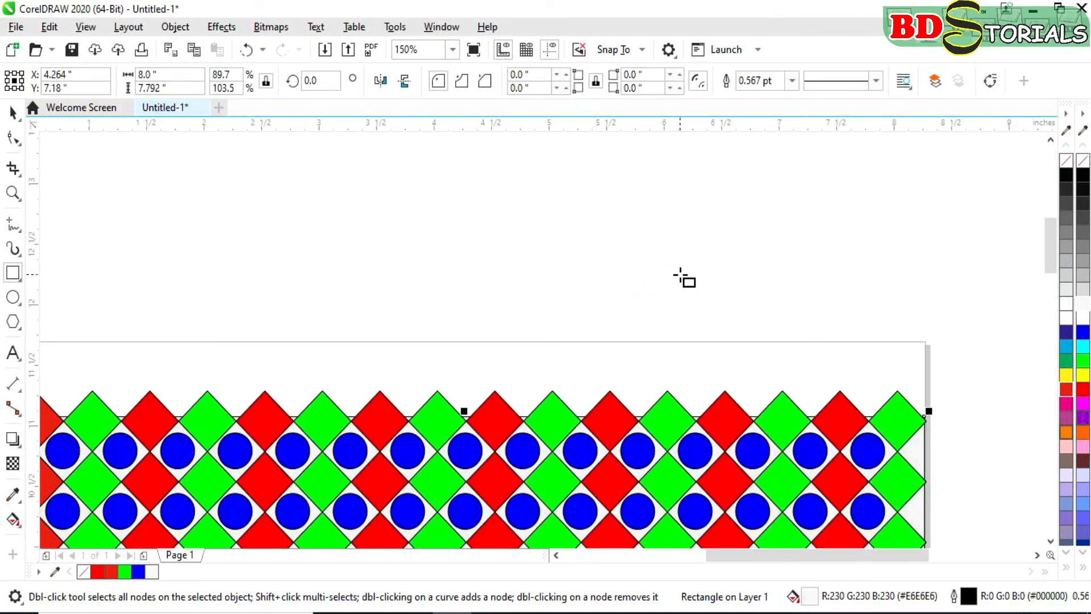
pyautogui.scroll(-2, 681, 274)
pyautogui.scroll(2, 573, 342)
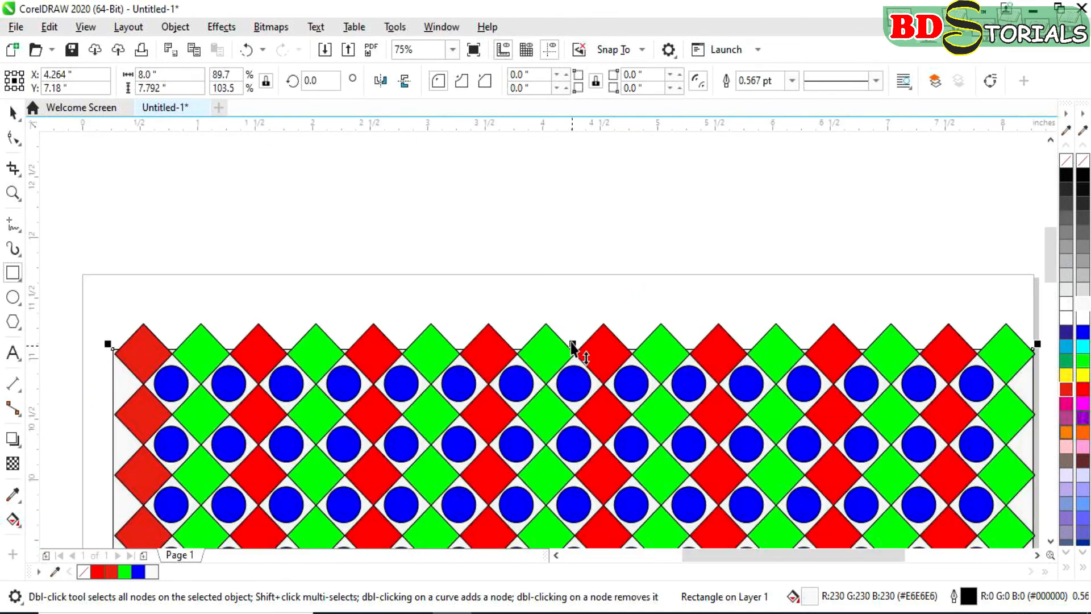
pyautogui.moveTo(573, 344); pyautogui.dragTo(570, 317)
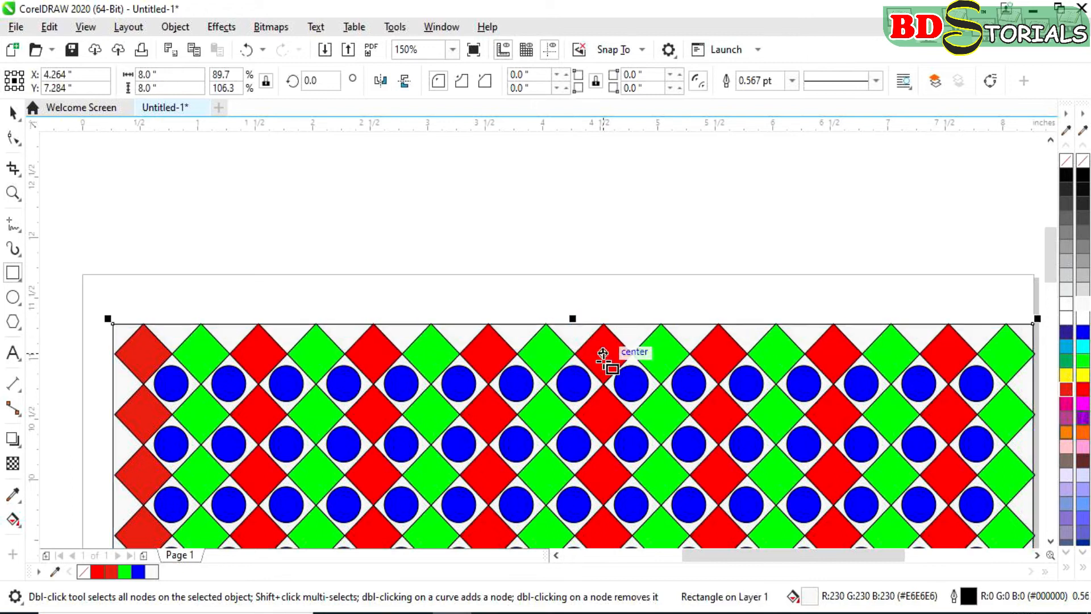
pyautogui.scroll(-4, 602, 354)
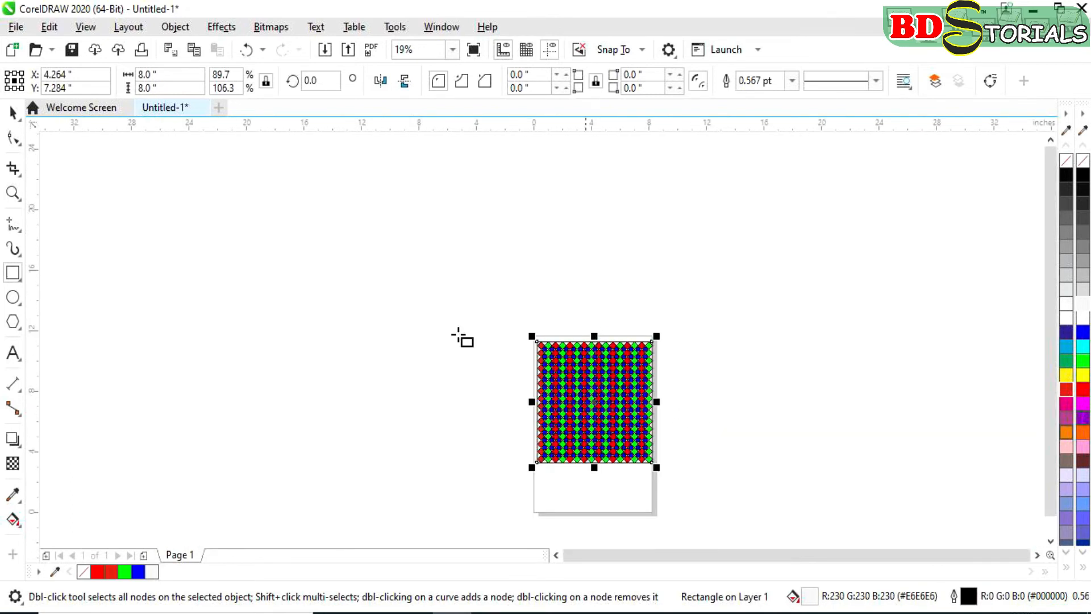
# Deselect the background rectangle and examine the diamond and circle pattern against it, up close and as a whole
pyautogui.click(12, 111)
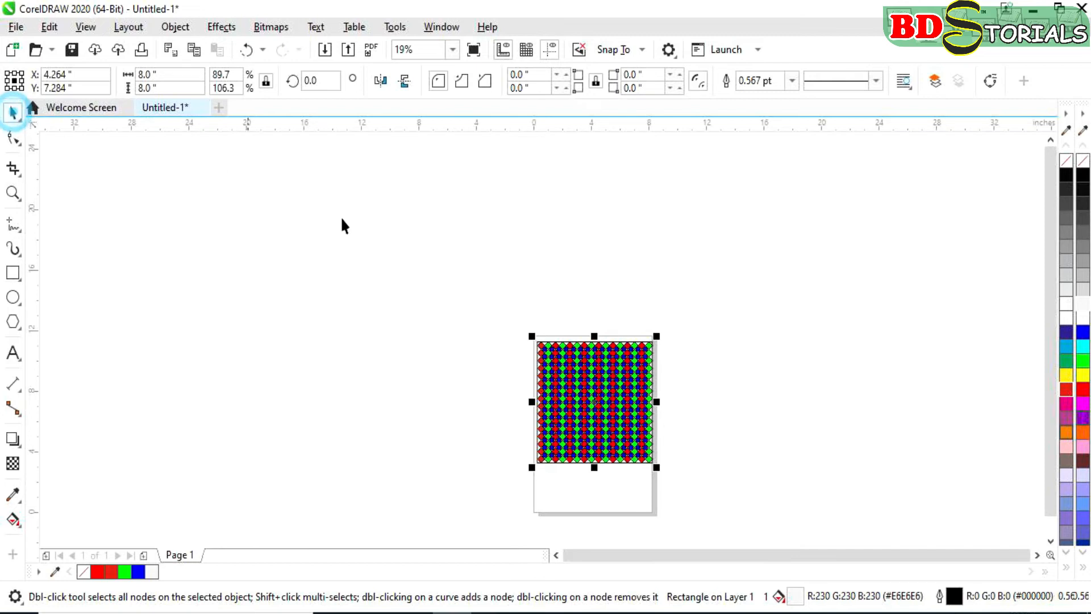
pyautogui.scroll(3, 579, 431)
pyautogui.scroll(-2, 578, 430)
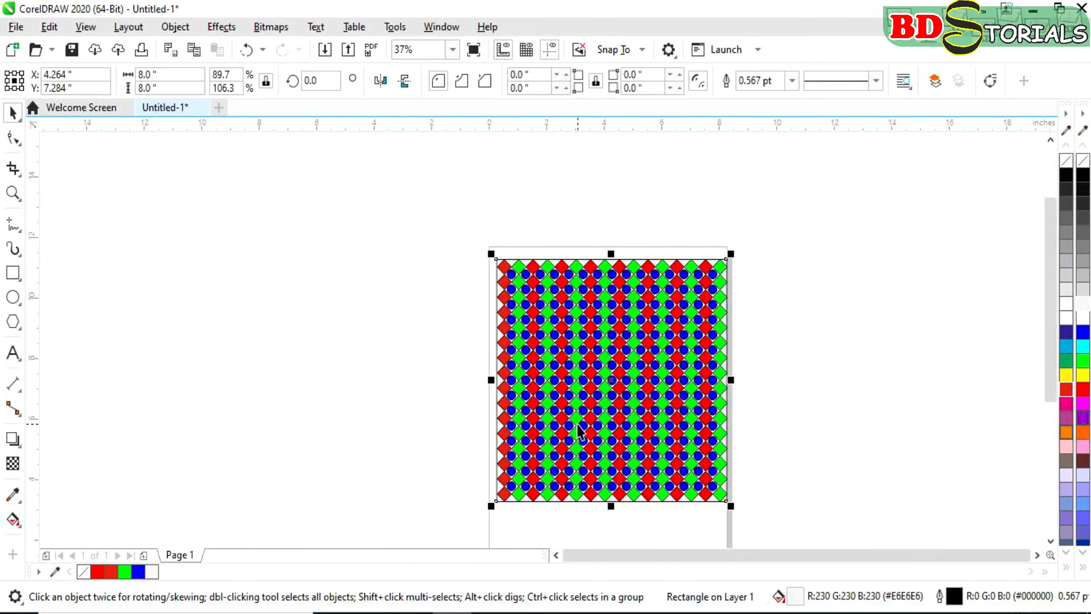
pyautogui.scroll(3, 579, 430)
pyautogui.scroll(-3, 579, 431)
pyautogui.scroll(-2, 578, 430)
pyautogui.click(806, 420)
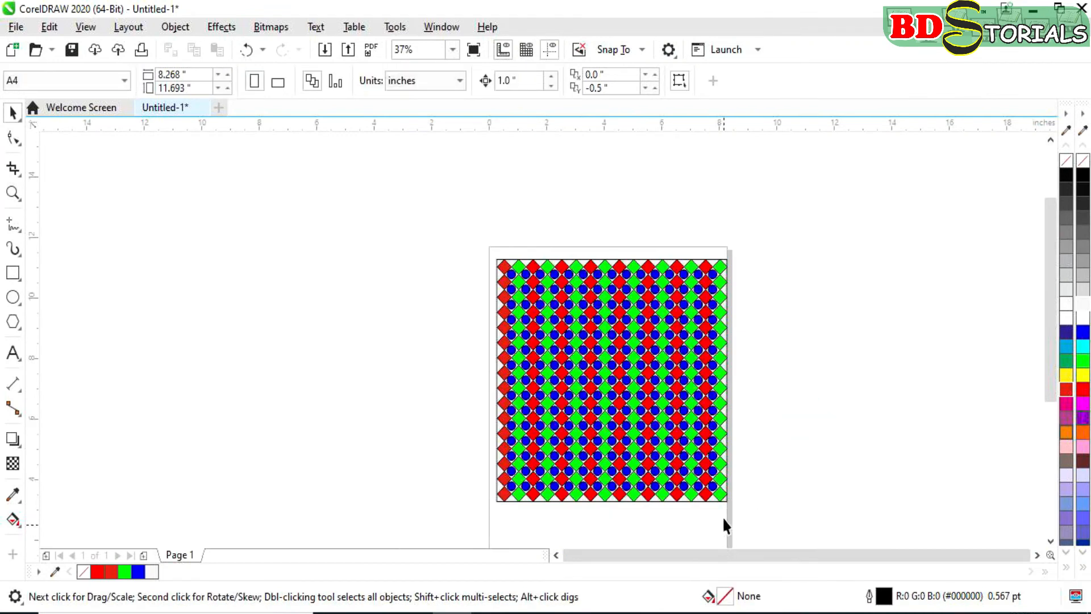
pyautogui.scroll(3, 698, 404)
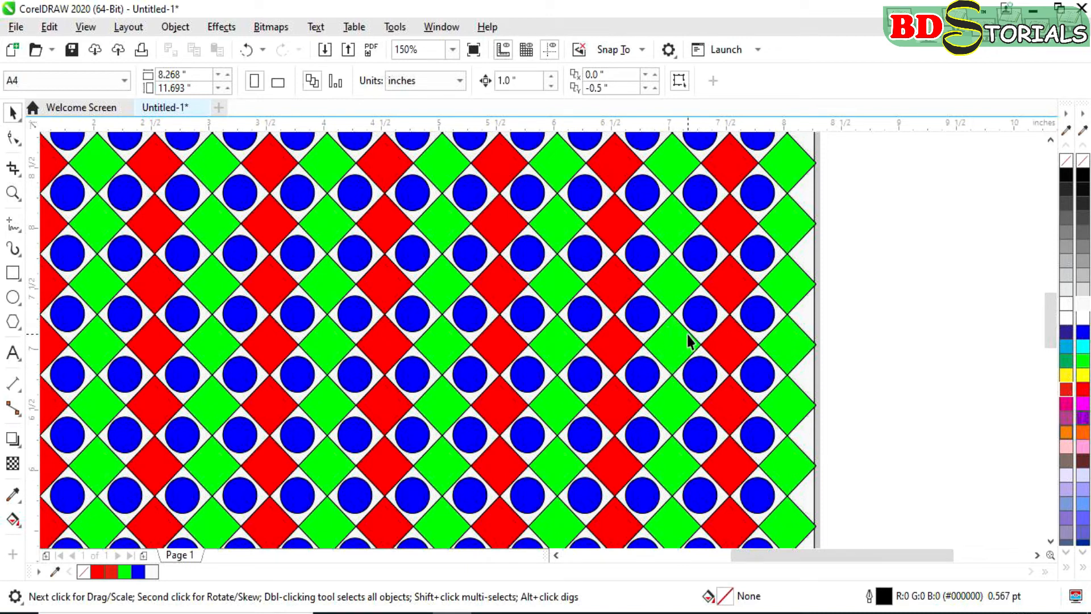
pyautogui.scroll(5, 786, 358)
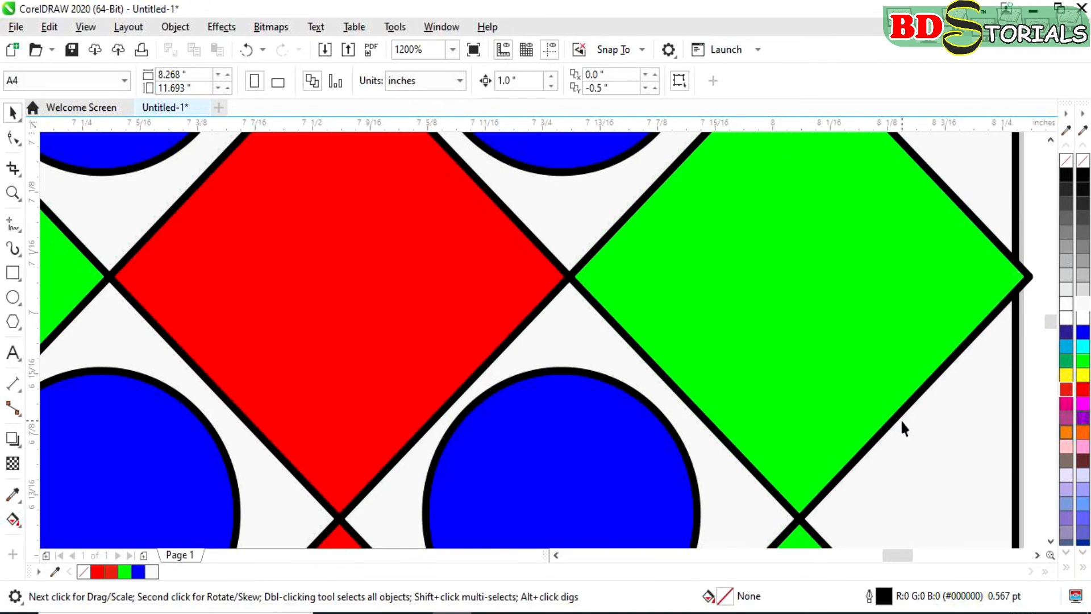
pyautogui.scroll(-5, 900, 418)
pyautogui.scroll(-2, 903, 427)
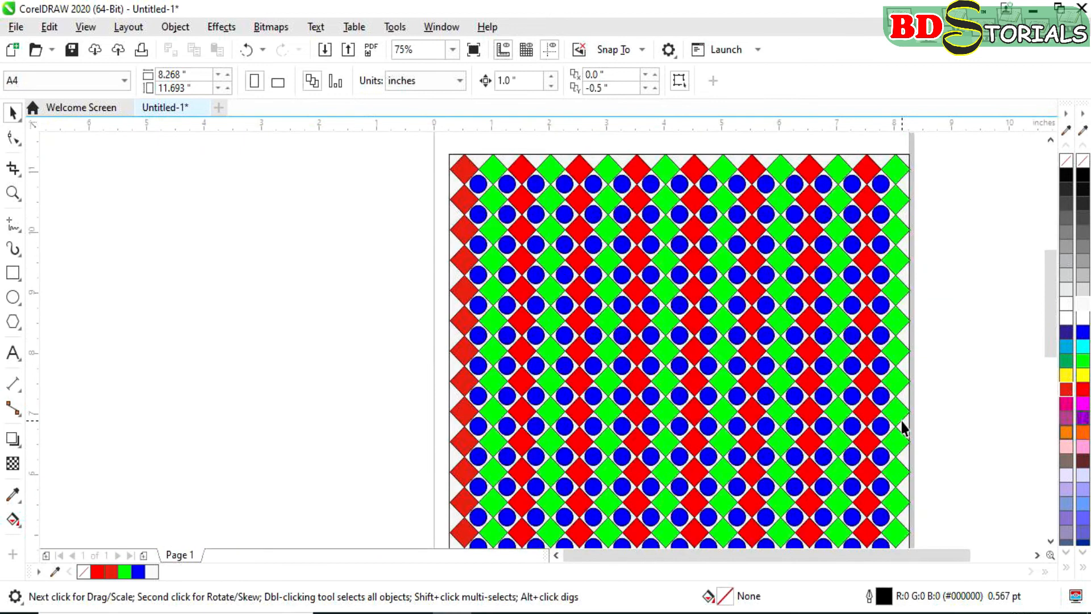
pyautogui.scroll(1, 903, 426)
pyautogui.scroll(-1, 901, 427)
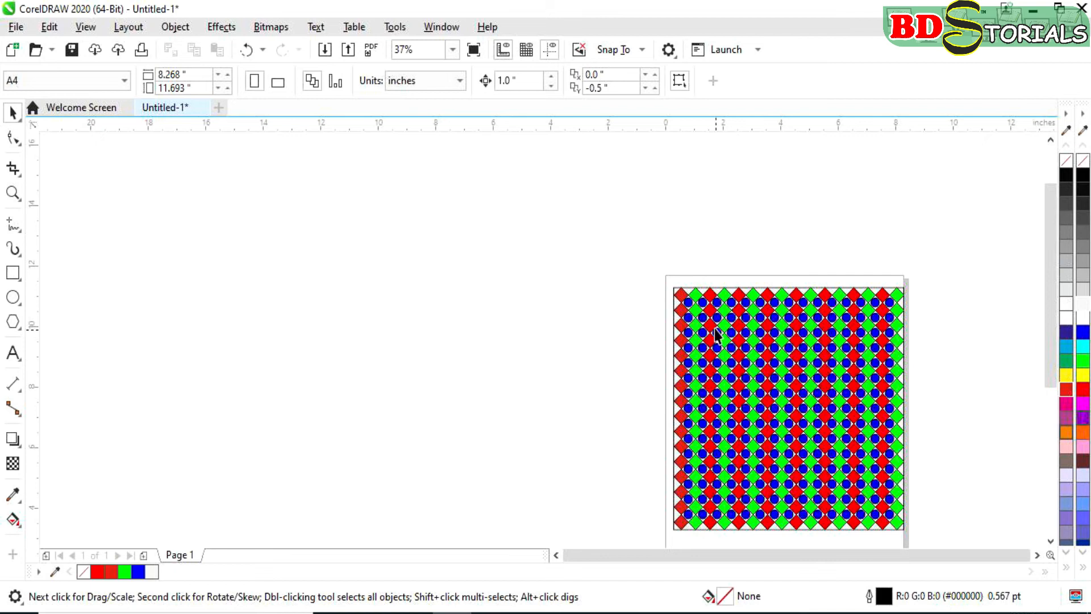
# Select every object of the pattern and remove all outlines
pyautogui.moveTo(626, 271); pyautogui.dragTo(931, 474)
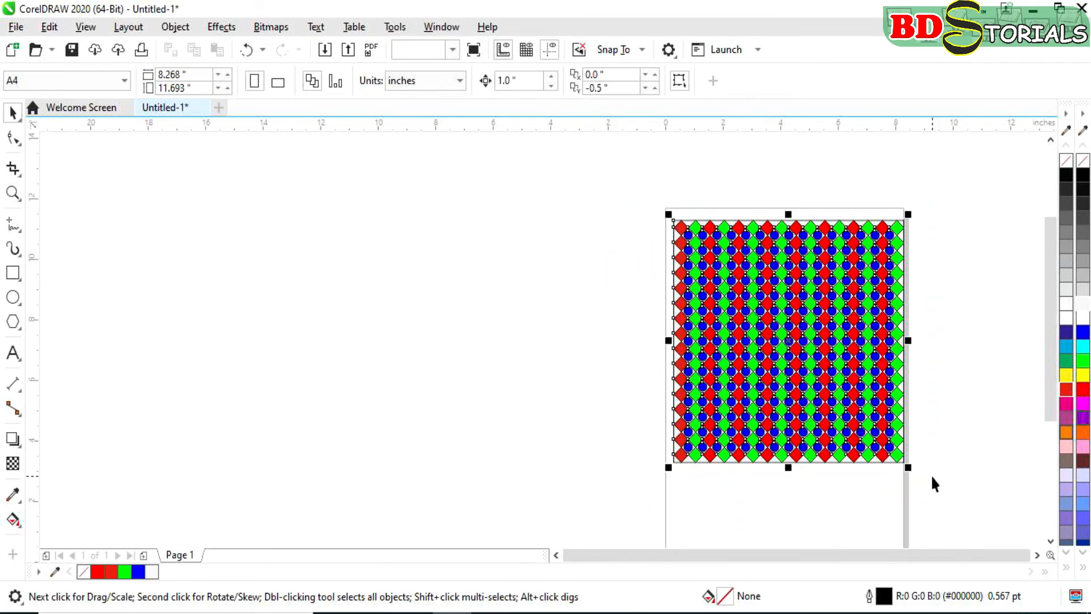
pyautogui.click(580, 367)
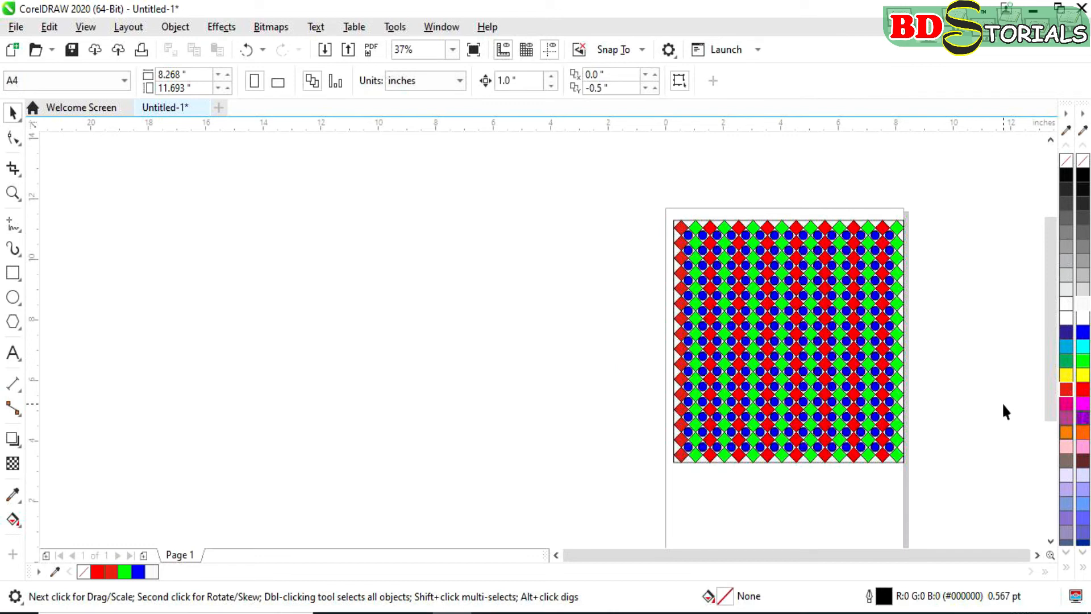
pyautogui.hotkey('ctrl', 'a')
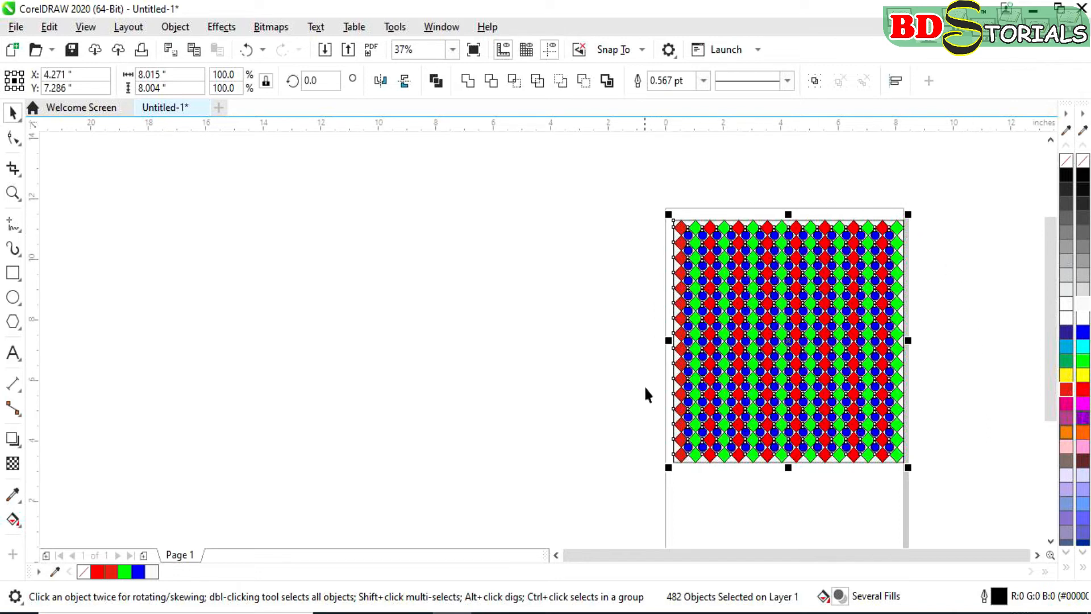
pyautogui.scroll(3, 882, 390)
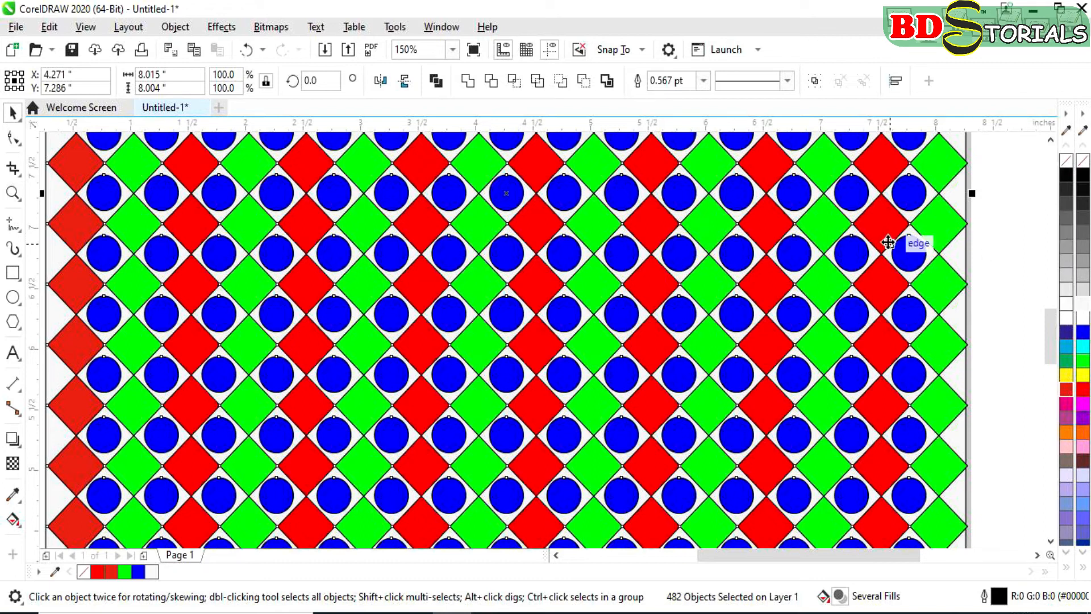
pyautogui.rightClick(1066, 161)
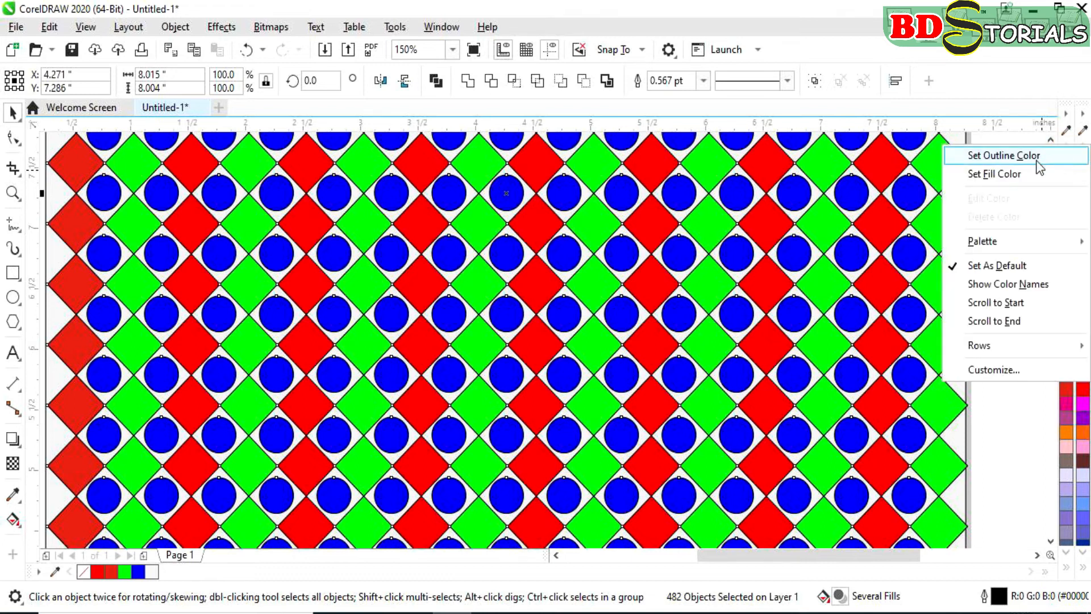
pyautogui.click(1008, 159)
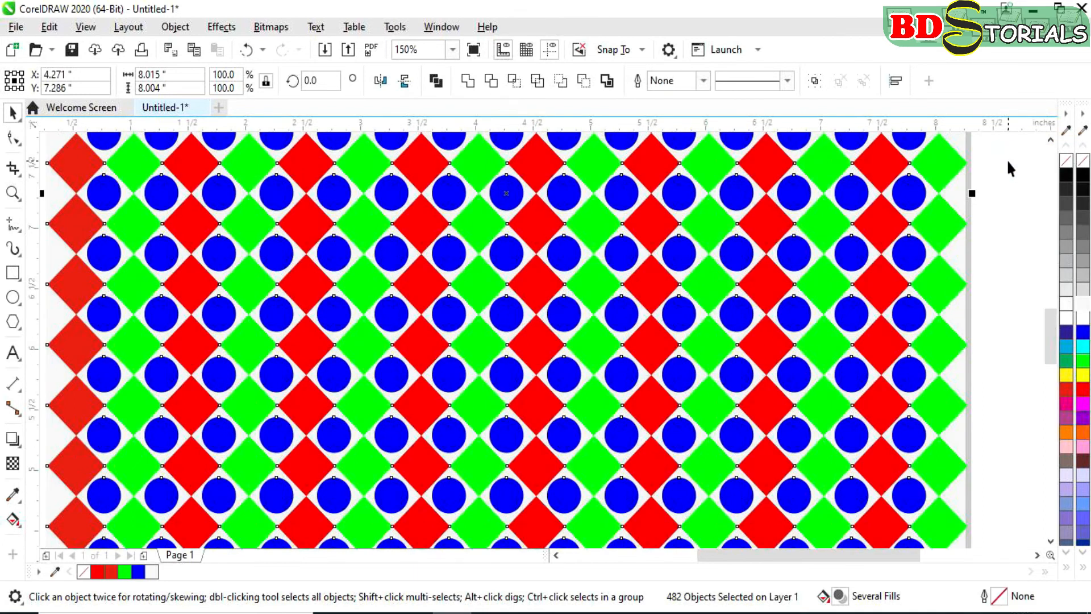
# Examine the outline-free pattern up close and as a whole, and clear the selection
pyautogui.scroll(-4, 989, 287)
pyautogui.scroll(4, 986, 288)
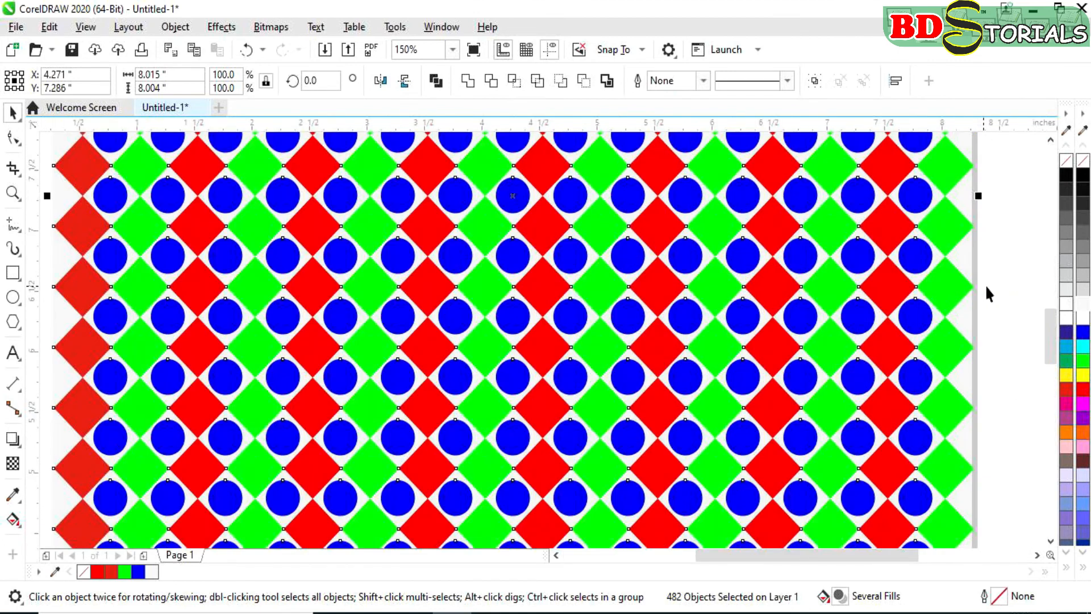
pyautogui.scroll(-2, 986, 287)
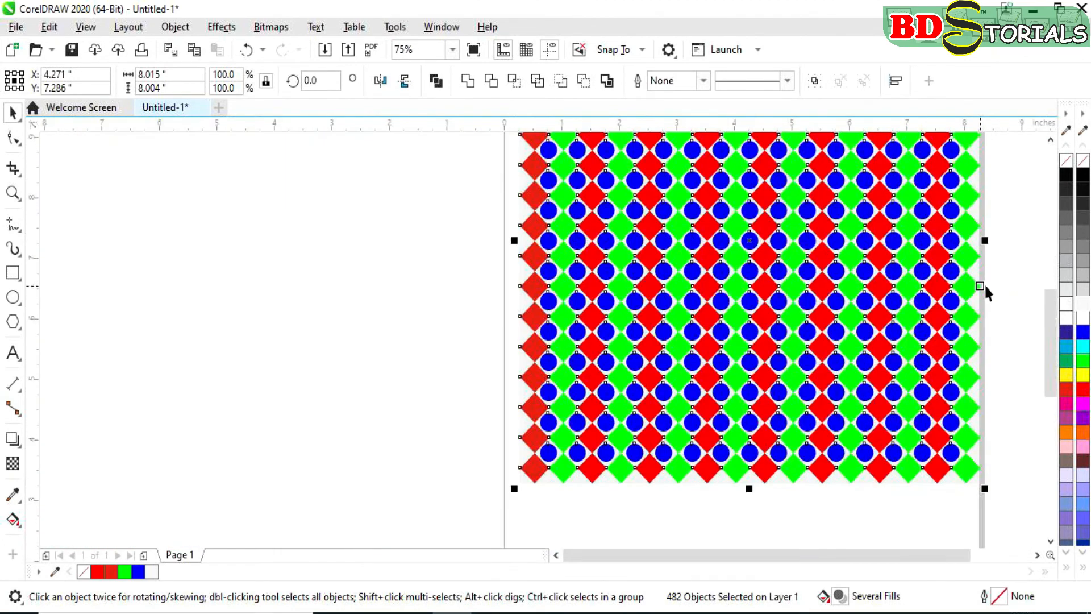
pyautogui.scroll(-3, 985, 287)
pyautogui.scroll(3, 985, 287)
pyautogui.scroll(-1, 941, 432)
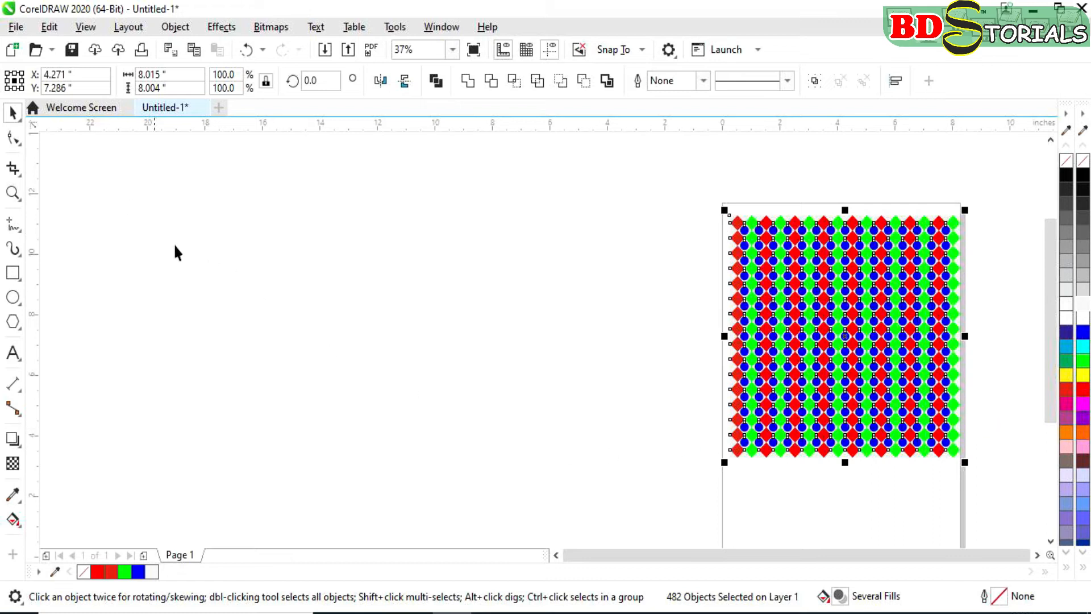
pyautogui.click(553, 307)
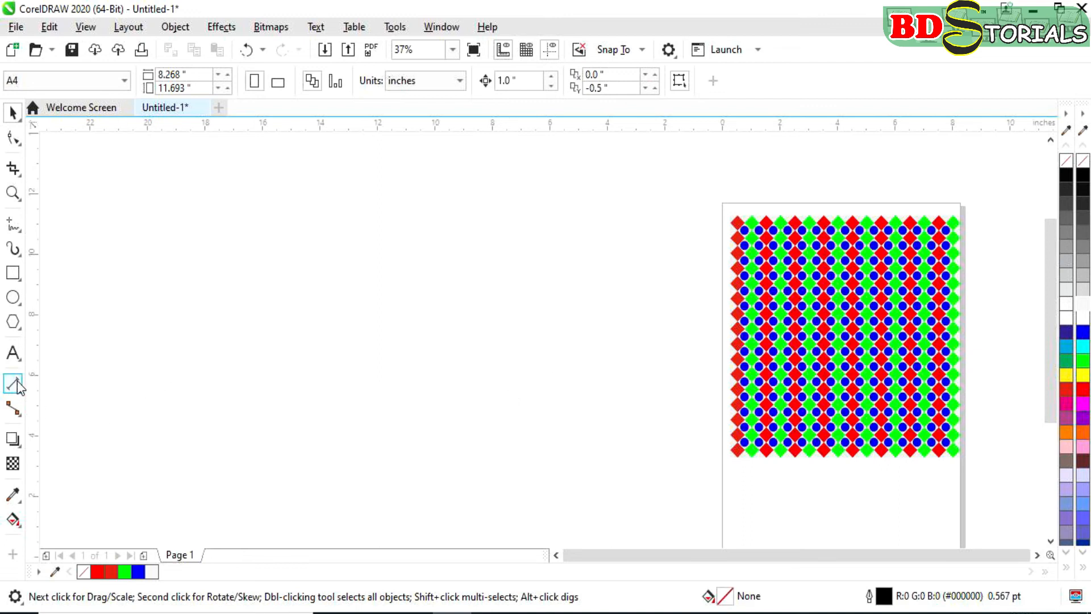
# Draw a five-pointed star about 4.9 inches wide and 4.7 inches high in the empty area left of the page
pyautogui.click(14, 322)
pyautogui.click(52, 341)
pyautogui.moveTo(209, 268); pyautogui.dragTo(248, 332)
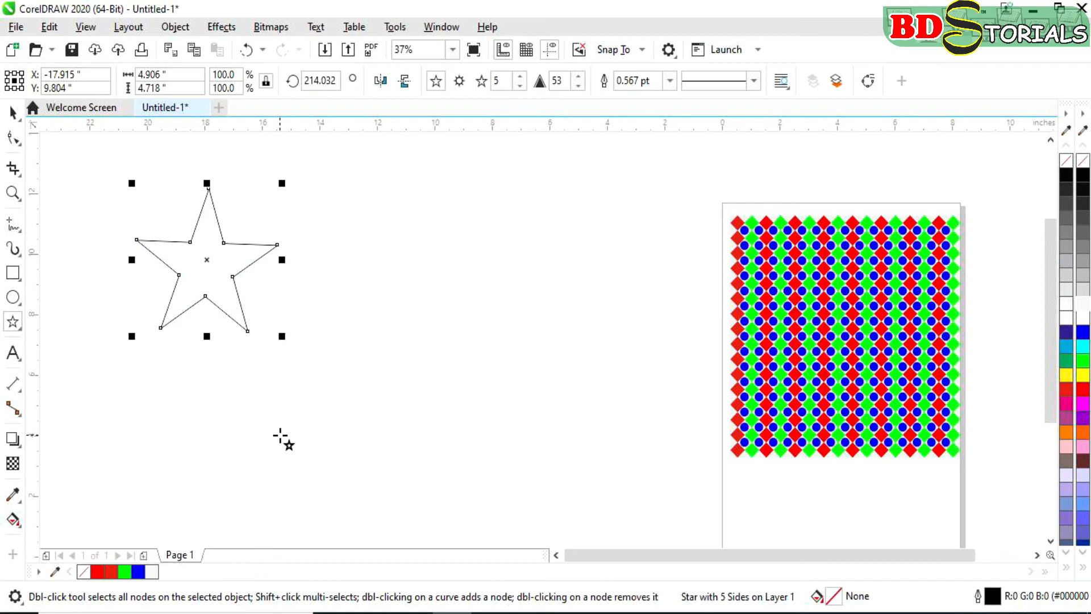
pyautogui.scroll(-2, 280, 437)
pyautogui.scroll(2, 239, 402)
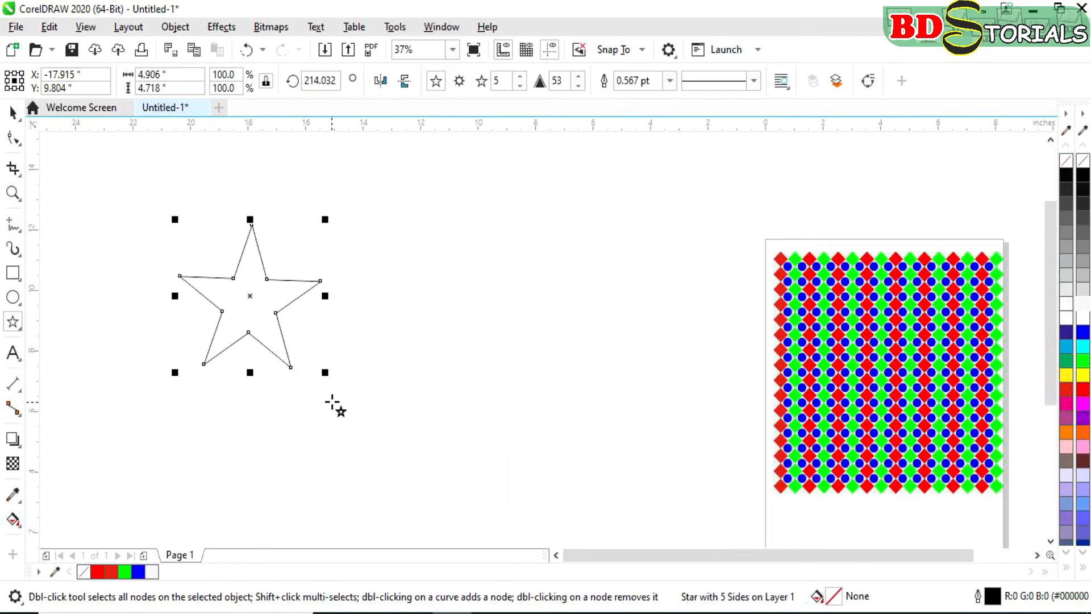
# Shrink the star to about 2.68 by 2.57 inches and fill it with red (#FF0000)
pyautogui.click(14, 111)
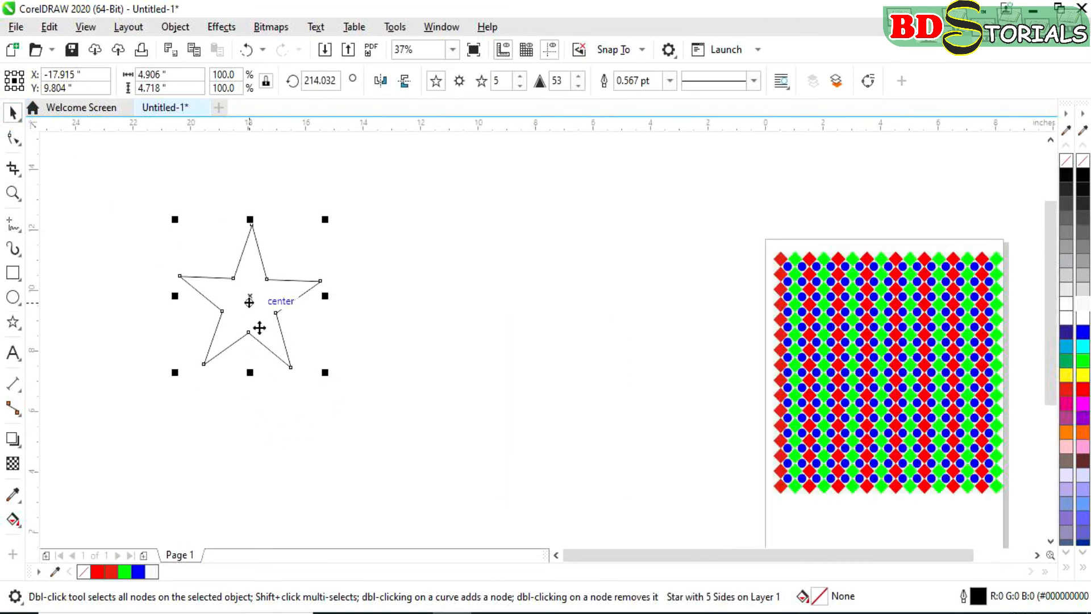
pyautogui.moveTo(326, 372); pyautogui.dragTo(262, 319)
pyautogui.moveTo(219, 277); pyautogui.dragTo(259, 317)
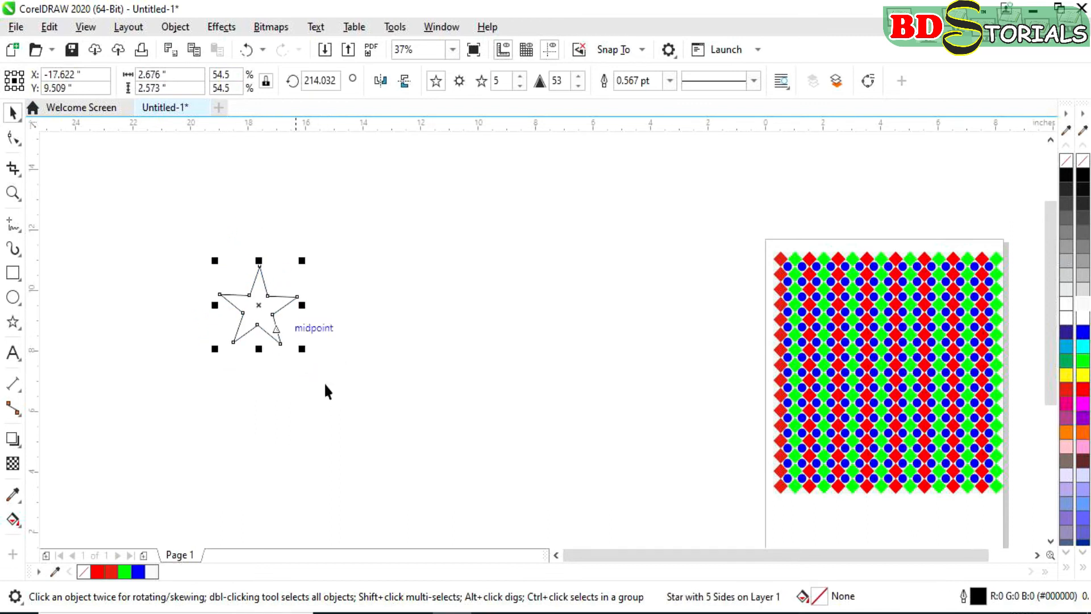
pyautogui.click(1084, 332)
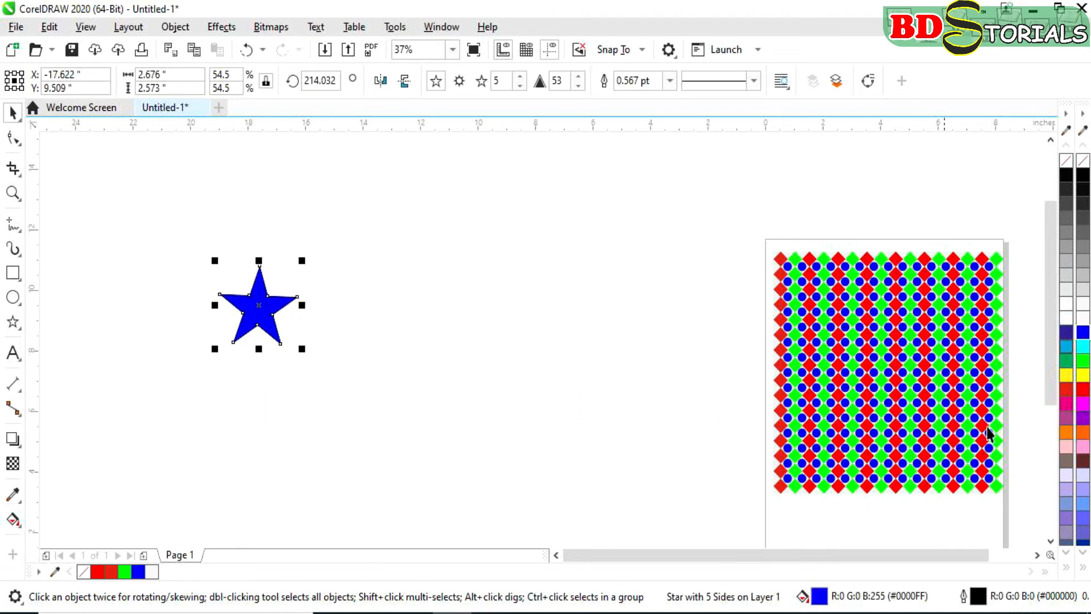
pyautogui.click(1084, 391)
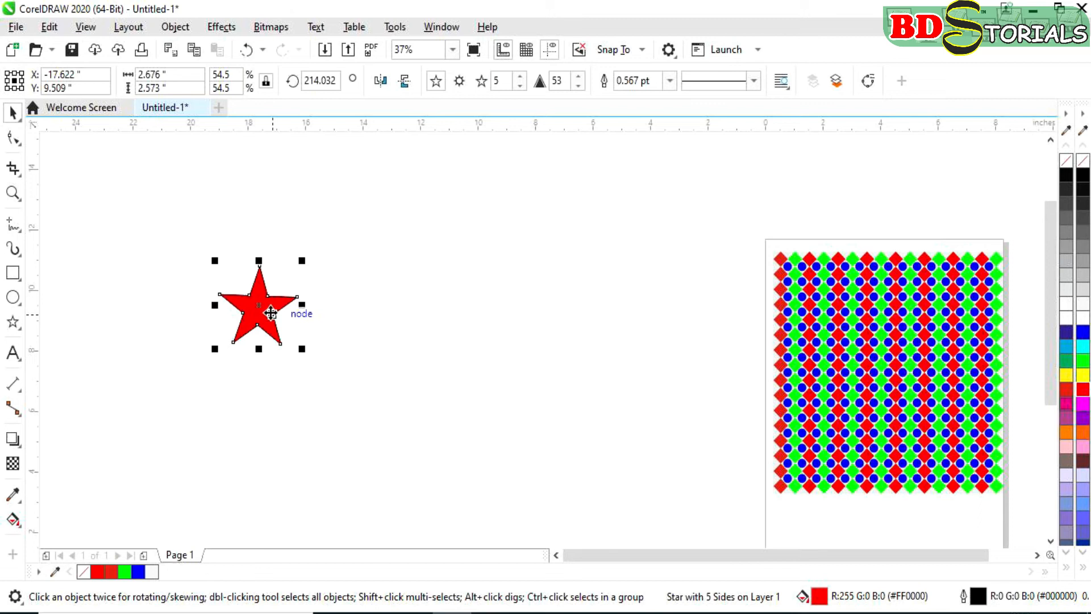
# Place a copy of the red star about 2.04 inches below the original, with its tip in the original's lower notch
pyautogui.moveTo(269, 312); pyautogui.dragTo(270, 376)
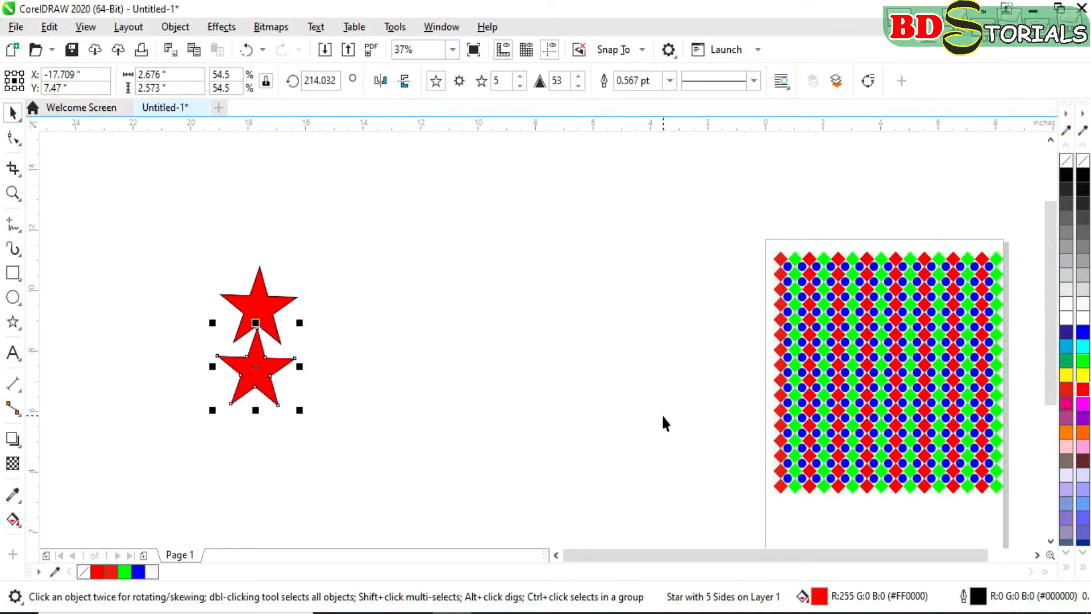
pyautogui.scroll(-1, 662, 422)
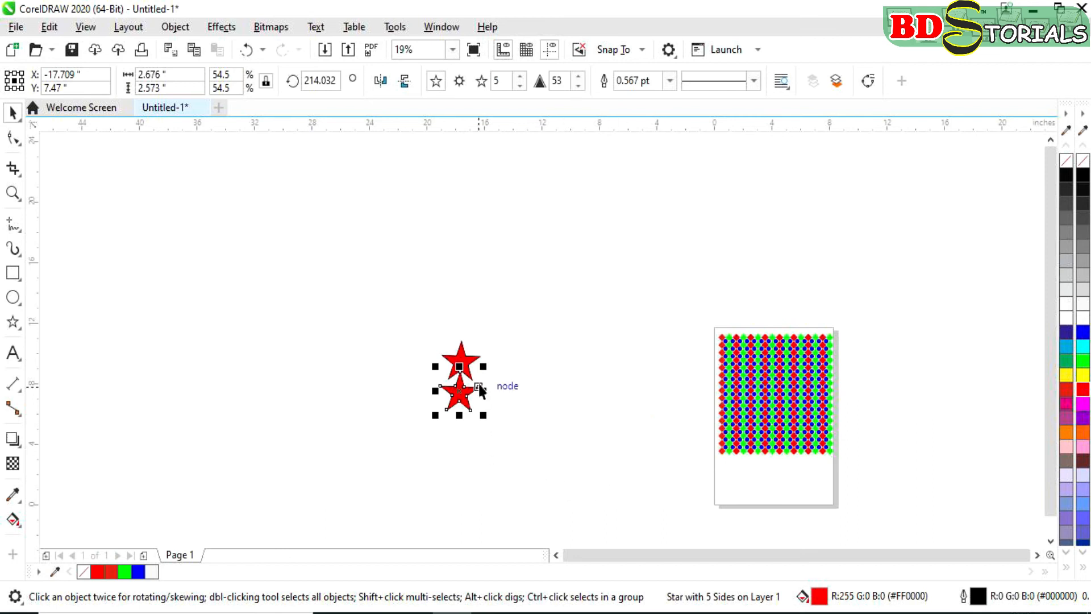
pyautogui.scroll(1, 467, 379)
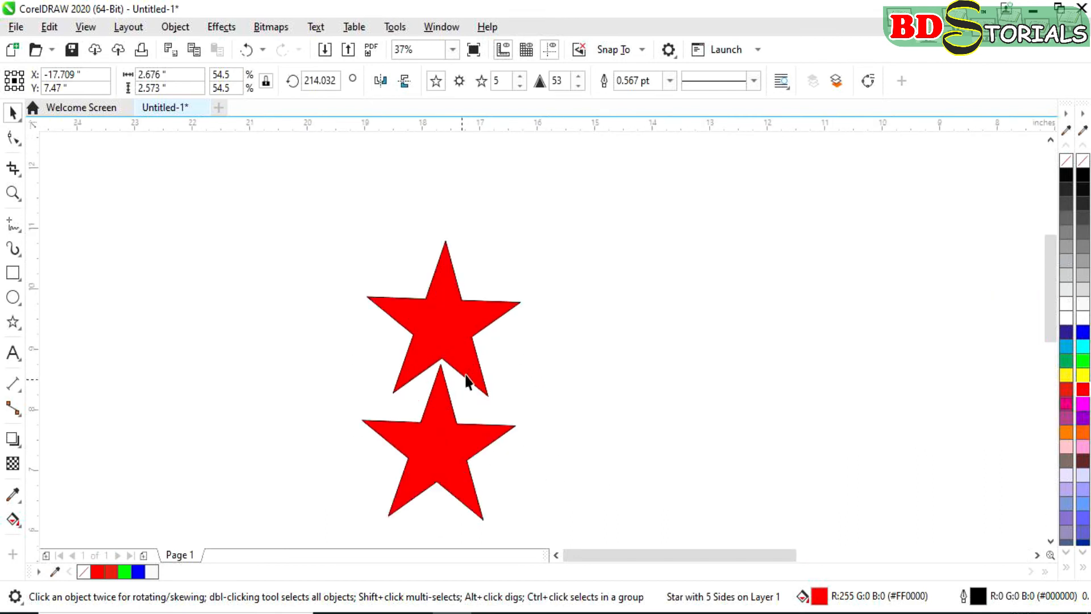
pyautogui.scroll(2, 465, 378)
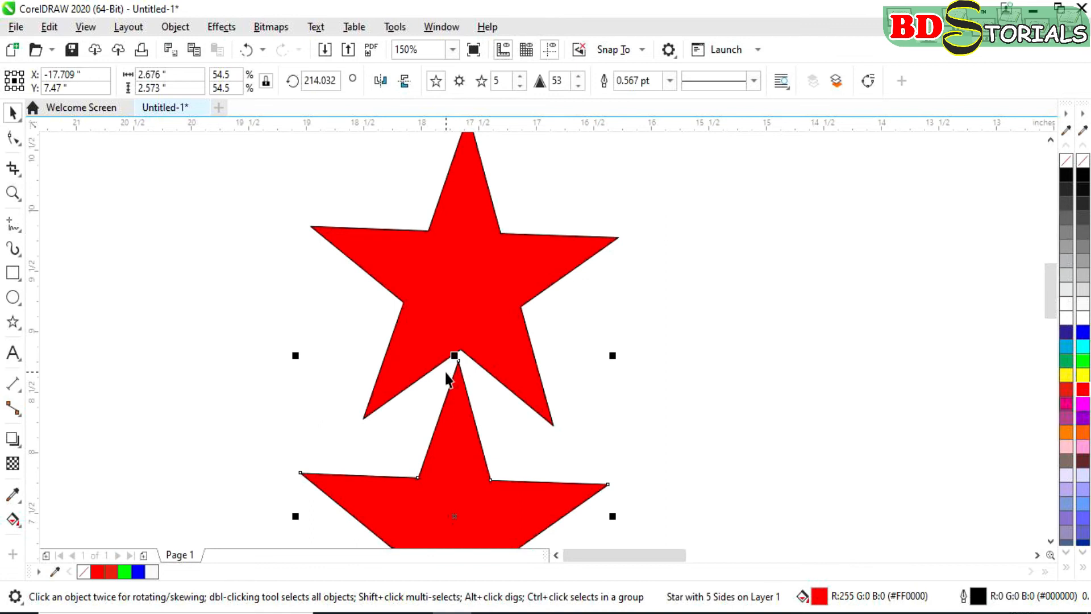
pyautogui.scroll(-3, 451, 373)
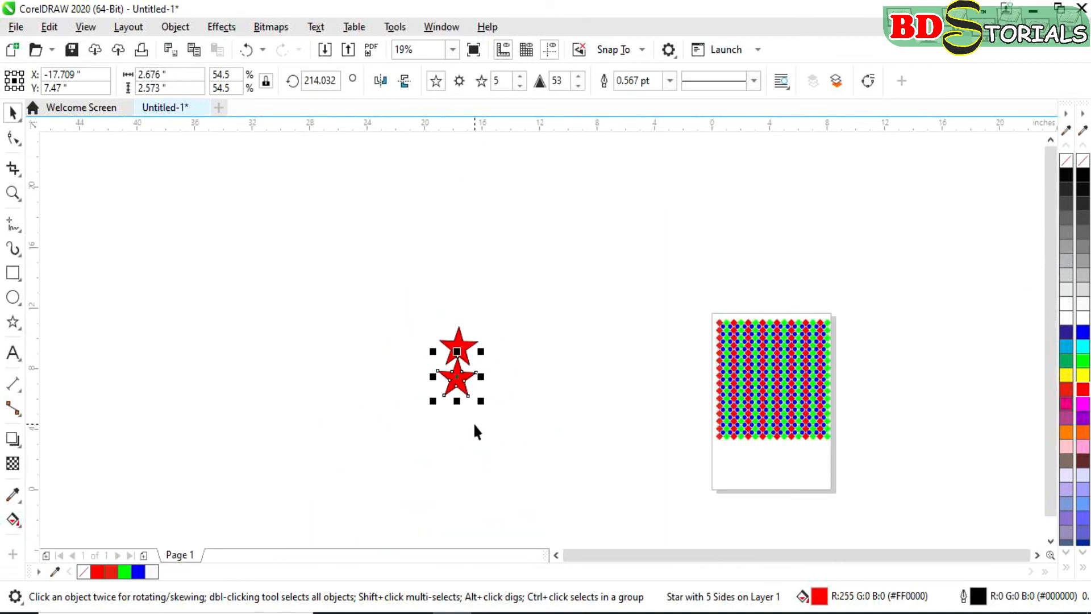
# Duplicate the copied star repeatedly at the same spacing to form a column of nine red stars
pyautogui.hotkey('ctrl', 'd')
pyautogui.hotkey('ctrl', 'd')
pyautogui.hotkey('ctrl', 'd')
pyautogui.hotkey('ctrl', 'd')
pyautogui.hotkey('ctrl', 'd')
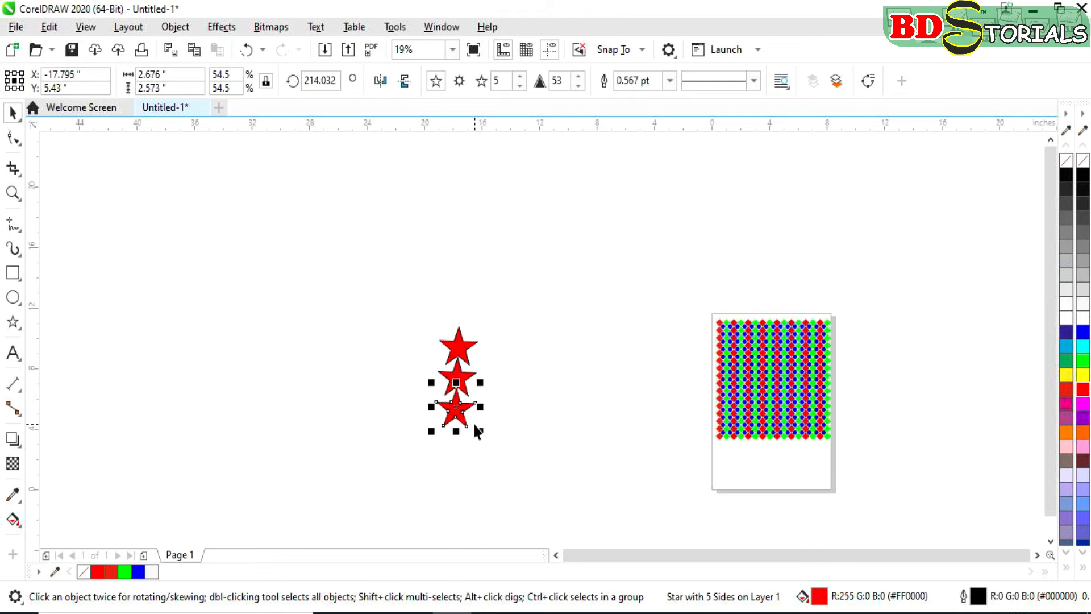
pyautogui.hotkey('ctrl', 'd')
pyautogui.hotkey('ctrl', 'd')
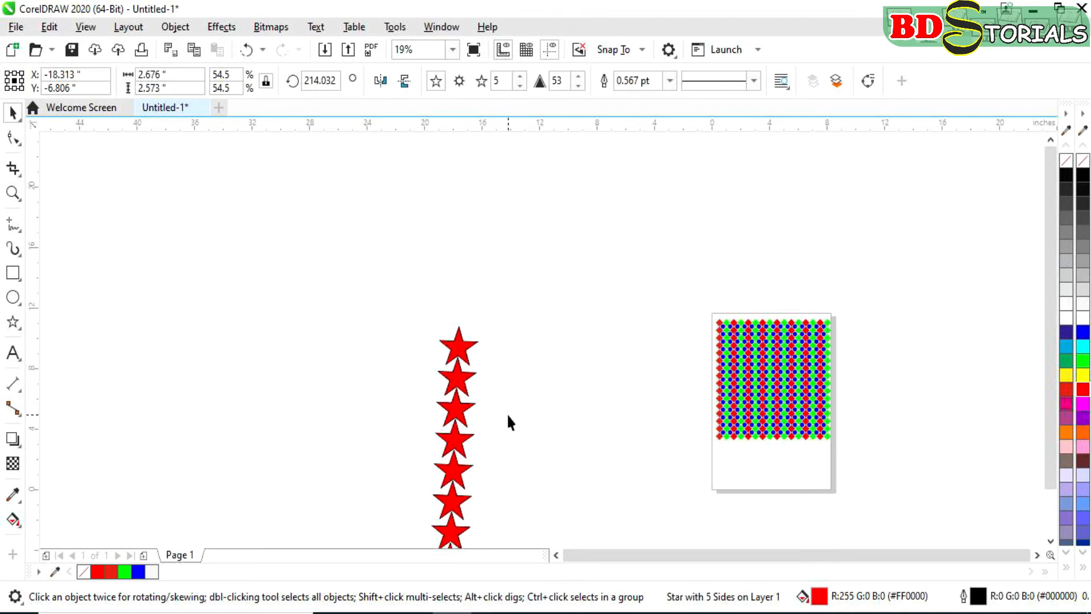
pyautogui.scroll(-1, 512, 418)
pyautogui.scroll(2, 521, 442)
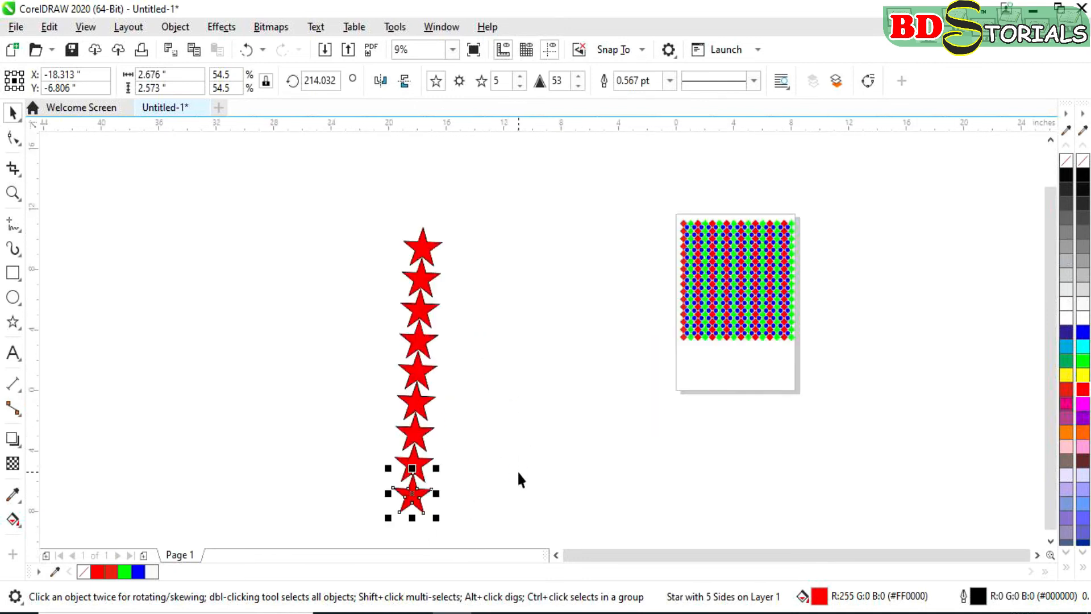
# Place a copy of the nine-star column about 2.2 inches to the right and 0.6 inches higher than the original
pyautogui.scroll(-1, 519, 477)
pyautogui.moveTo(383, 219); pyautogui.dragTo(482, 521)
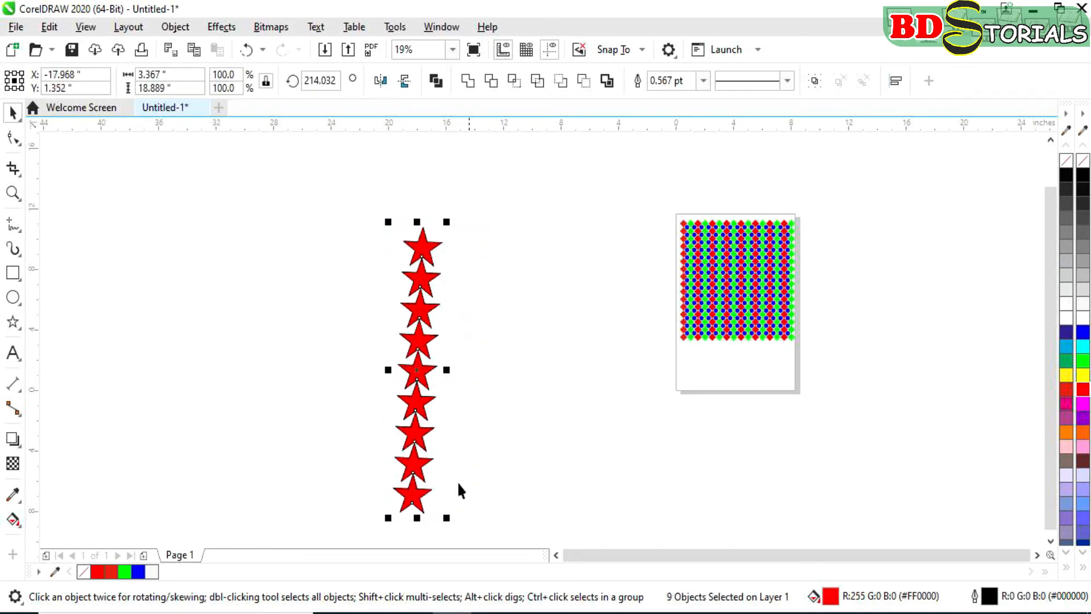
pyautogui.moveTo(413, 373); pyautogui.dragTo(450, 364)
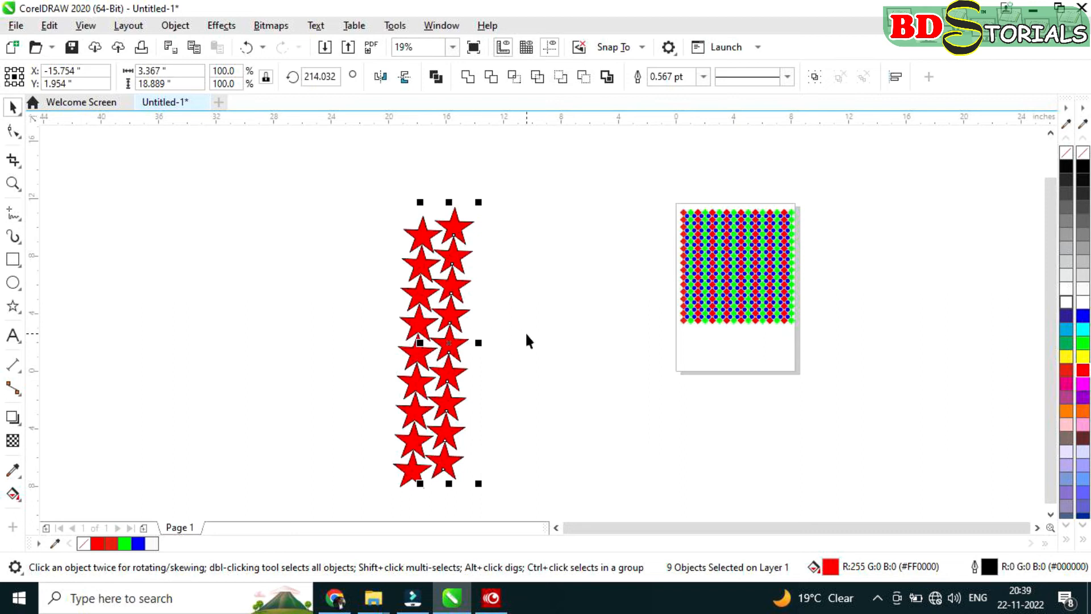
# Duplicate the copied star column repeatedly at the same offset to form a slanted grid of nine columns
pyautogui.hotkey('ctrl', 'r')
pyautogui.hotkey('ctrl', 'r')
pyautogui.hotkey('ctrl', 'r')
pyautogui.hotkey('ctrl', 'r')
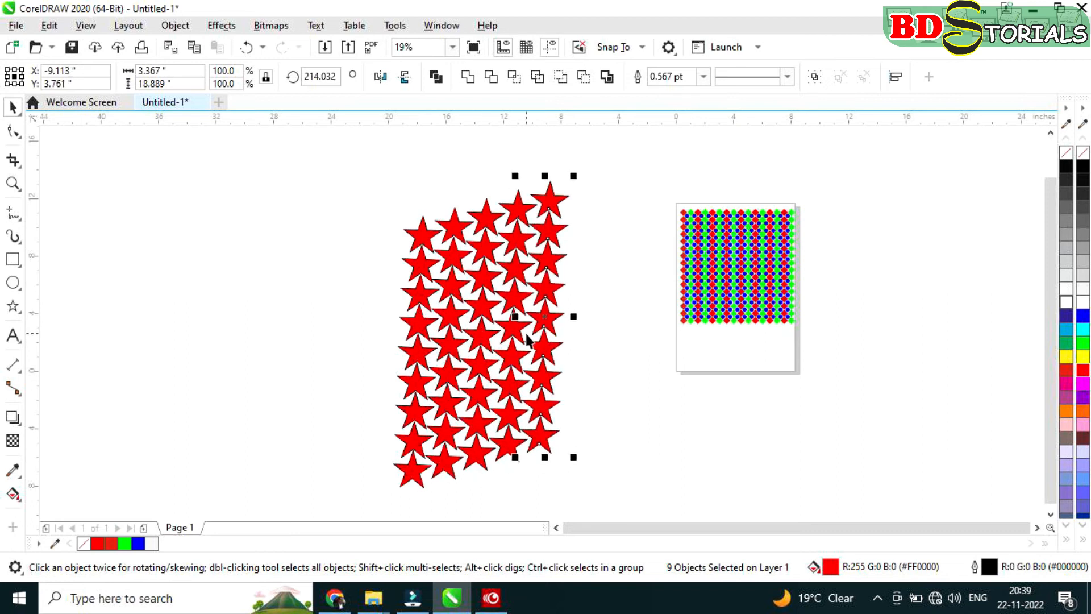
pyautogui.hotkey('ctrl', 'r')
pyautogui.hotkey('ctrl', 'r')
pyautogui.hotkey('ctrl', 'r')
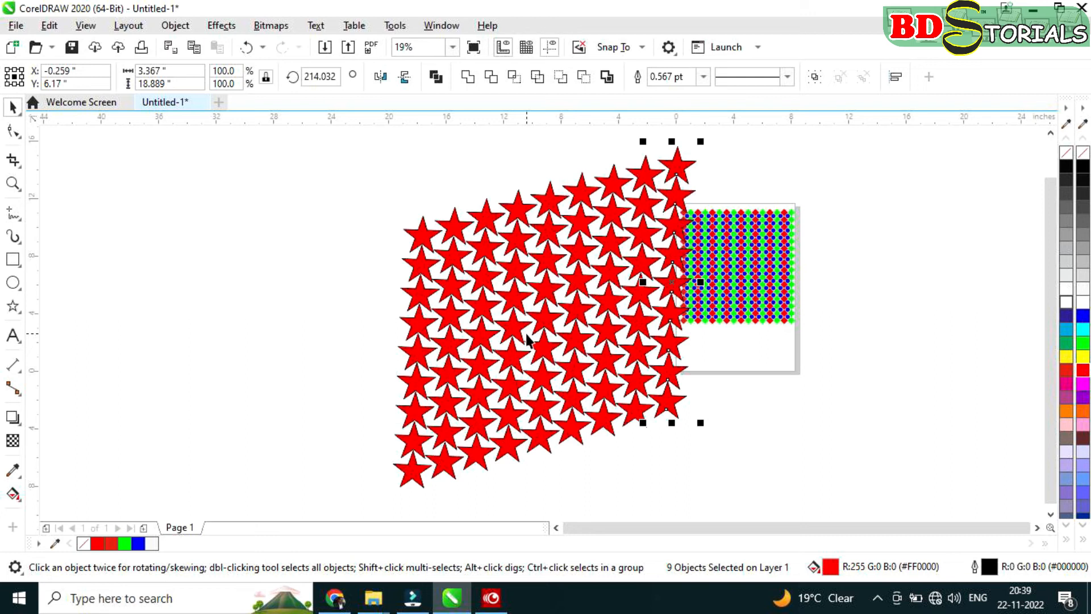
# Delete the last star column and all the remaining red stars beside the page
pyautogui.press('Delete')
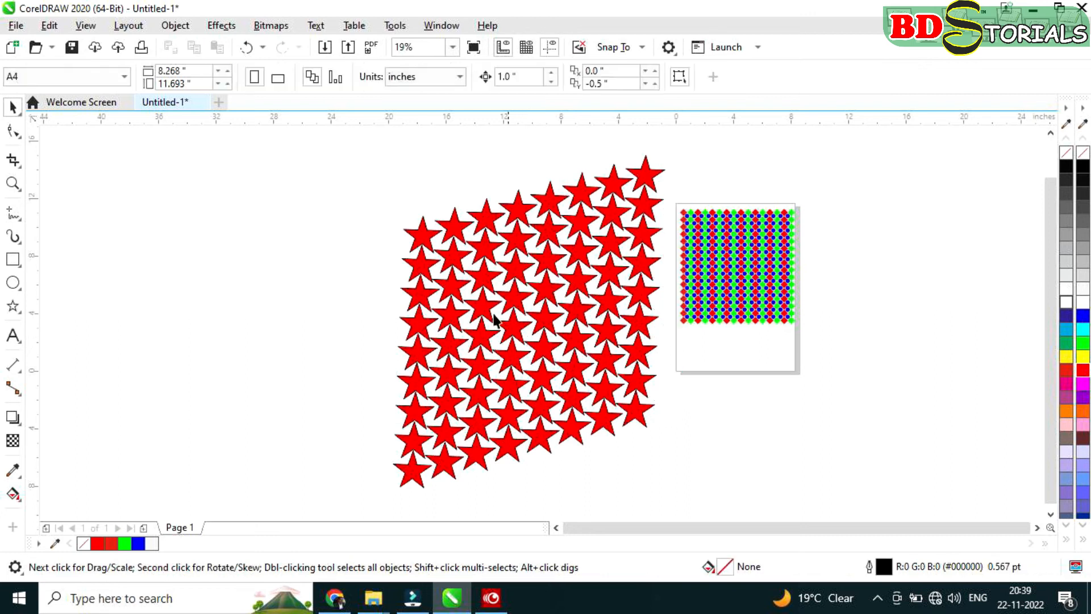
pyautogui.moveTo(369, 174); pyautogui.dragTo(666, 212)
pyautogui.click(421, 163)
pyautogui.moveTo(360, 155); pyautogui.dragTo(666, 208)
pyautogui.moveTo(372, 145); pyautogui.dragTo(671, 496)
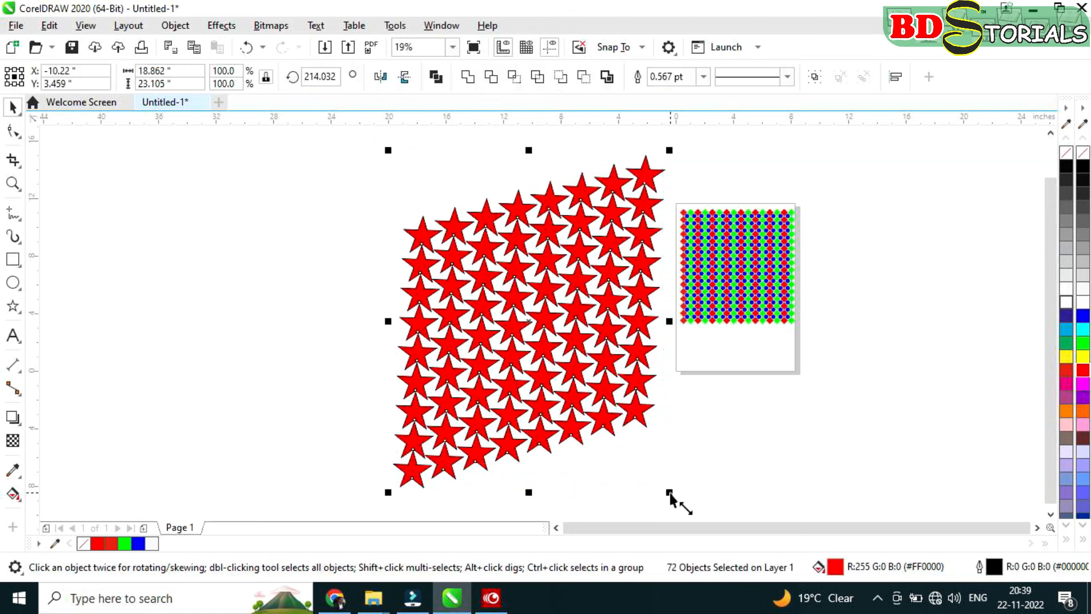
pyautogui.press('Delete')
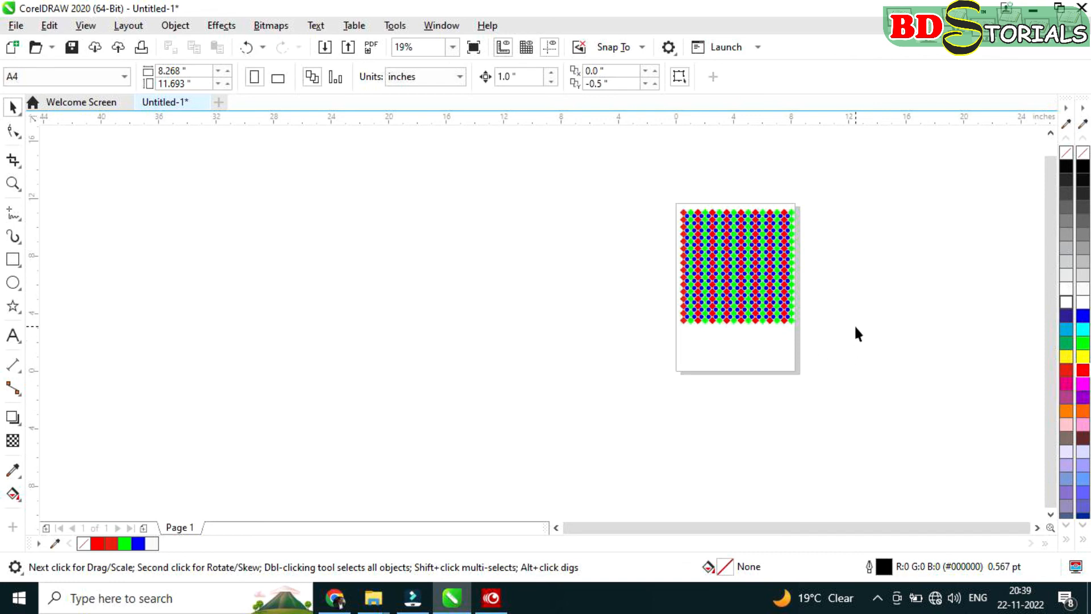
# Scale the whole diamond and circle pattern down to about 5.77 by 5.76 inches
pyautogui.hotkey('ctrl', 'a')
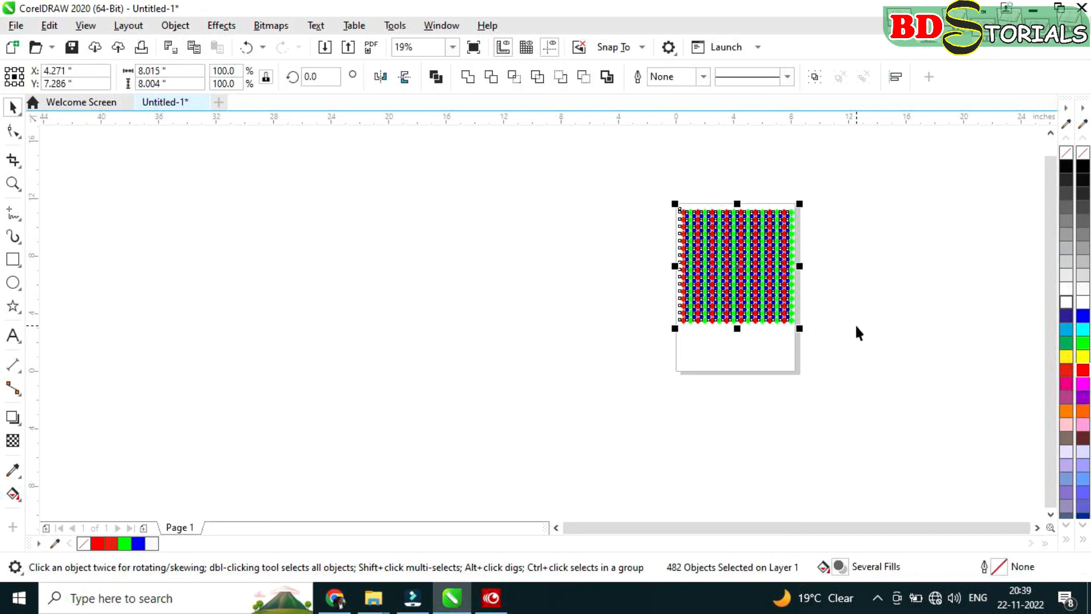
pyautogui.scroll(1, 937, 275)
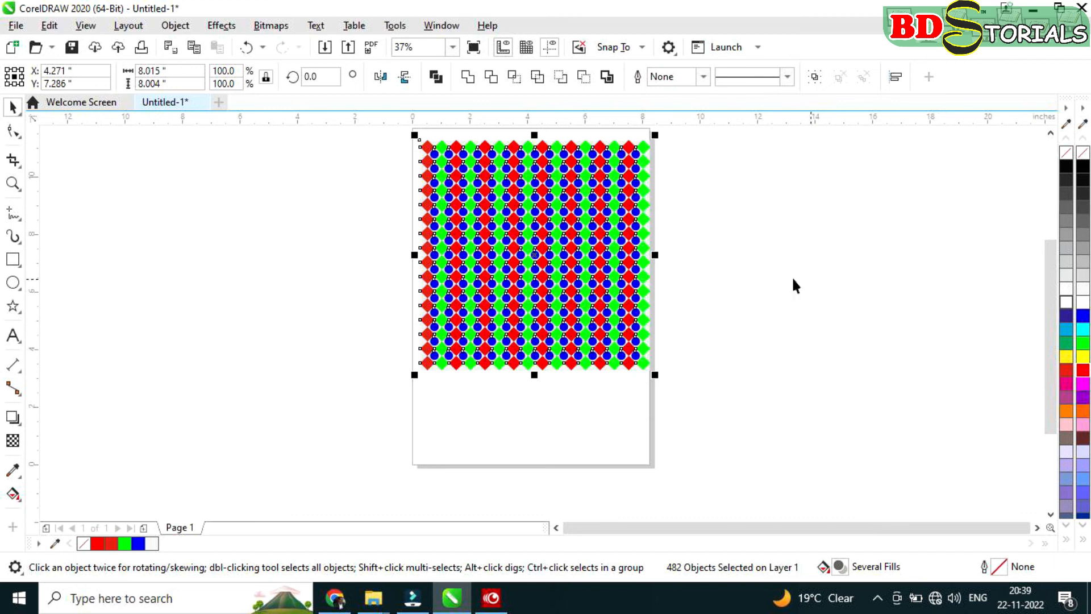
pyautogui.scroll(1, 790, 276)
pyautogui.moveTo(656, 135); pyautogui.dragTo(594, 195)
pyautogui.scroll(2, 492, 283)
pyautogui.scroll(1, 492, 283)
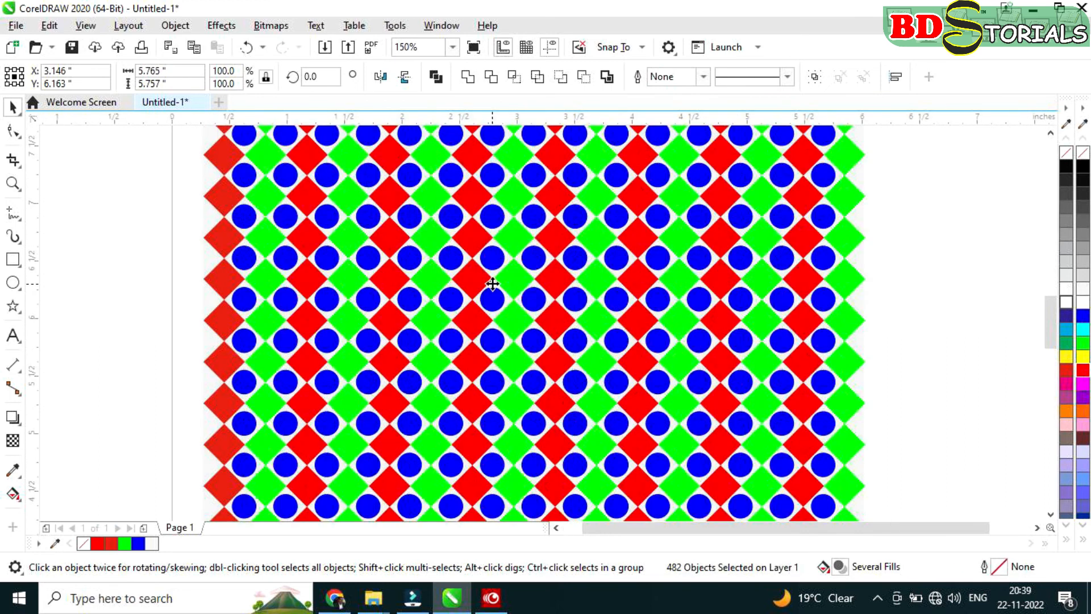
# Try placing a copy of the shrunken pattern about 5.77 inches to the right of the original
pyautogui.scroll(-3, 492, 284)
pyautogui.scroll(2, 493, 284)
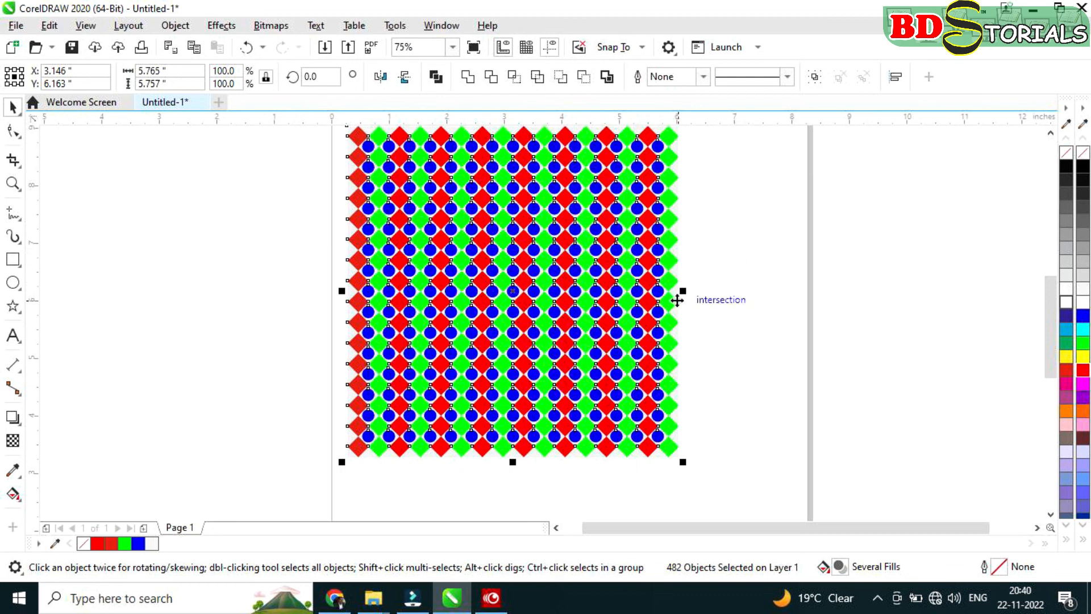
pyautogui.scroll(-2, 680, 296)
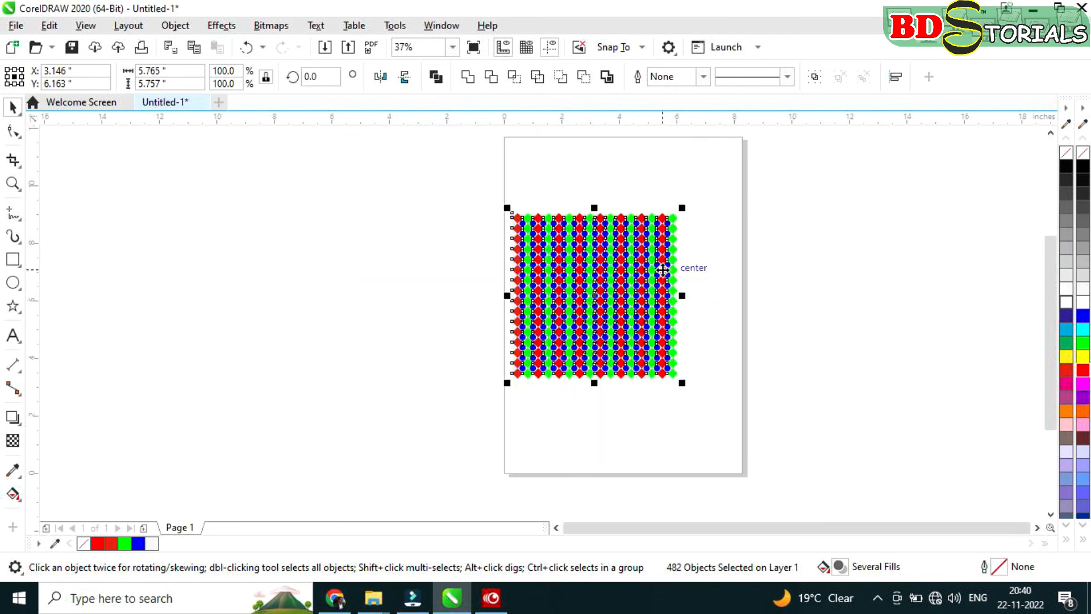
pyautogui.scroll(2, 662, 269)
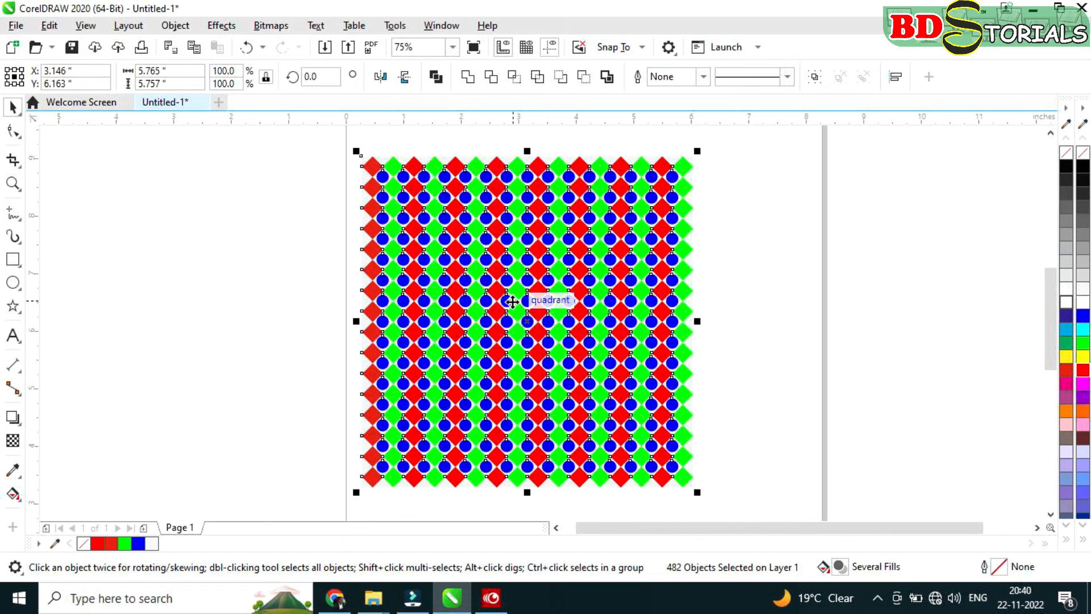
pyautogui.moveTo(512, 301); pyautogui.dragTo(512, 301)
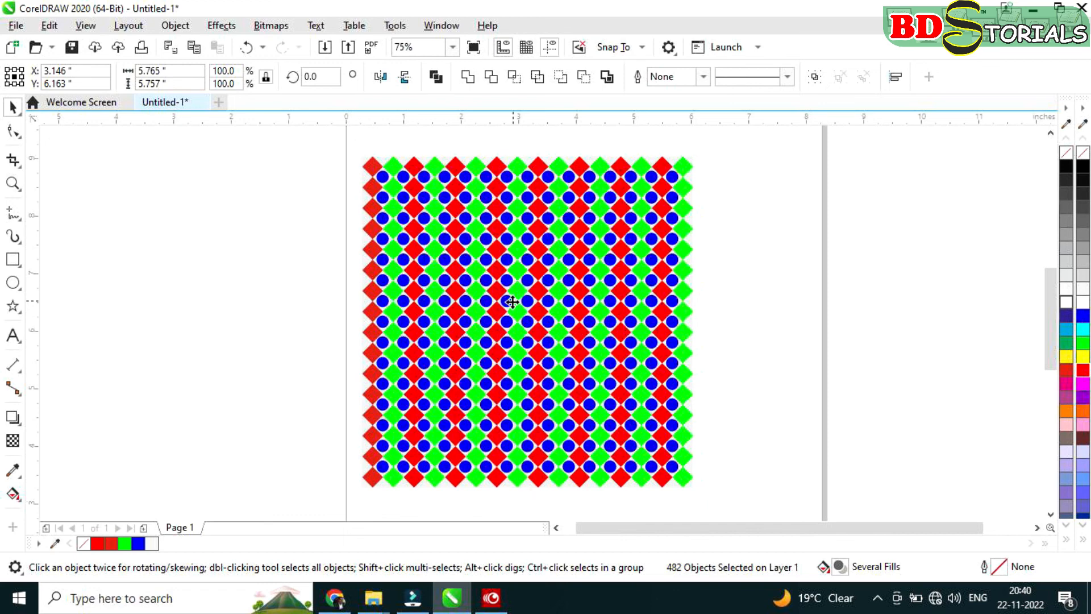
pyautogui.moveTo(512, 301); pyautogui.dragTo(845, 307)
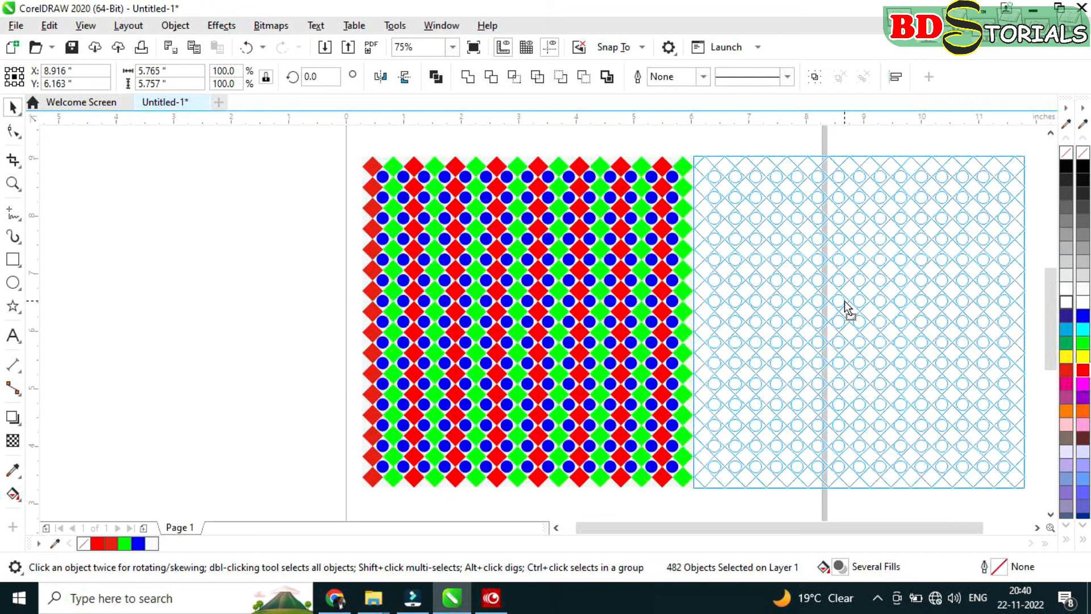
pyautogui.rightClick(845, 307)
pyautogui.moveTo(845, 301); pyautogui.dragTo(845, 301)
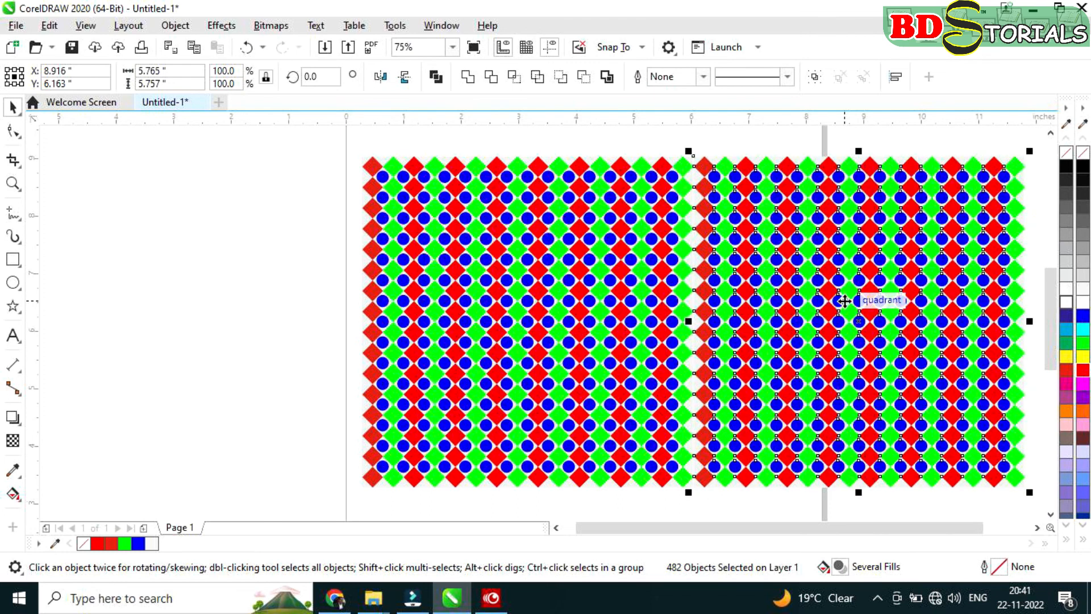
pyautogui.scroll(-4, 887, 341)
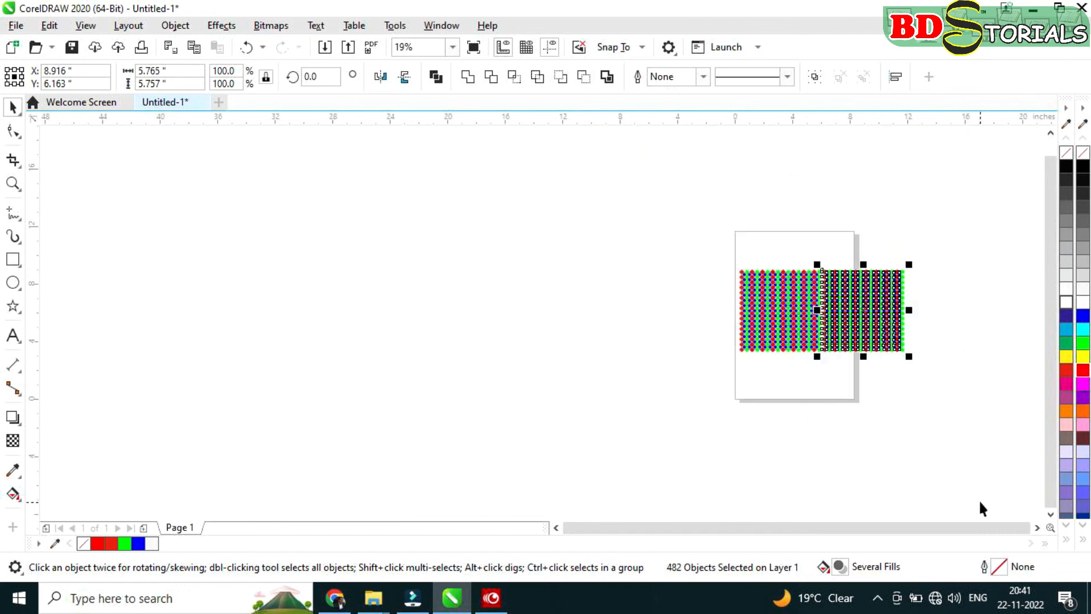
pyautogui.press('Delete')
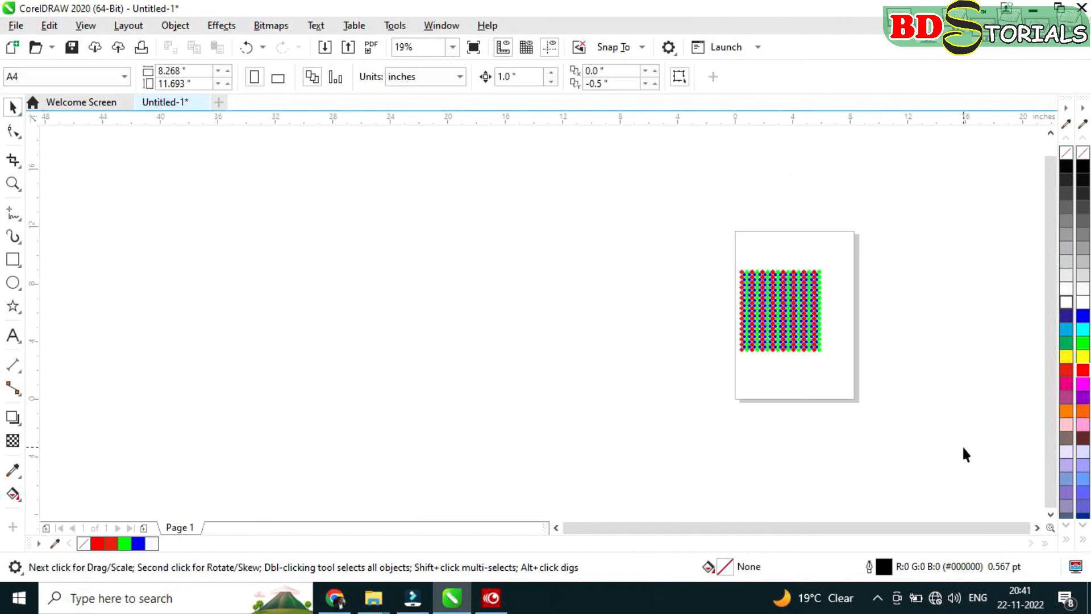
# Select the whole pattern and place a copy about 5.79 inches to its right, level with the original
pyautogui.hotkey('ctrl', 'a')
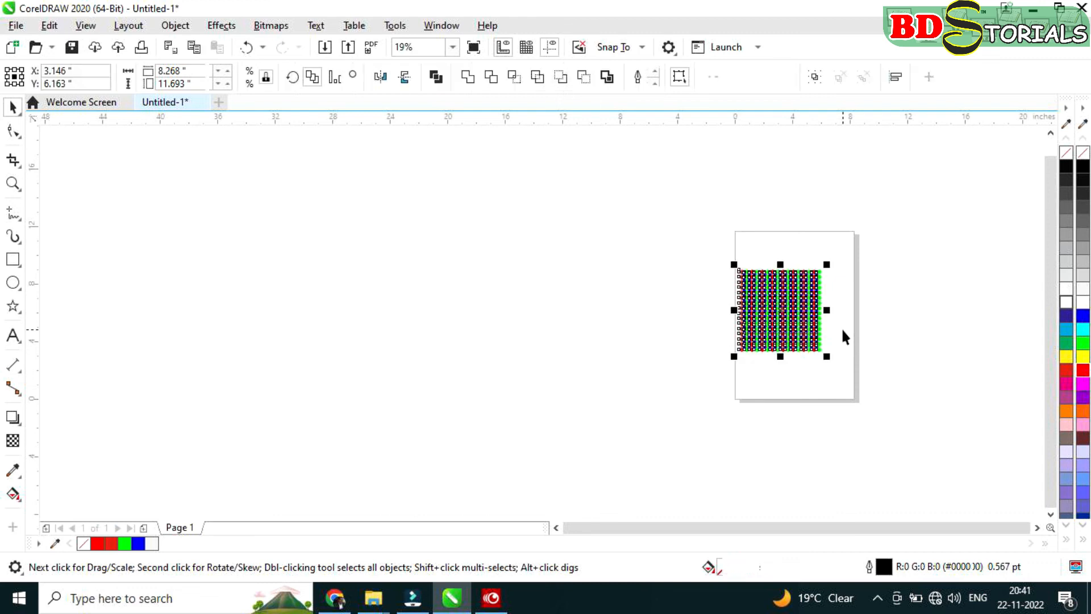
pyautogui.scroll(4, 842, 325)
pyautogui.scroll(-2, 842, 325)
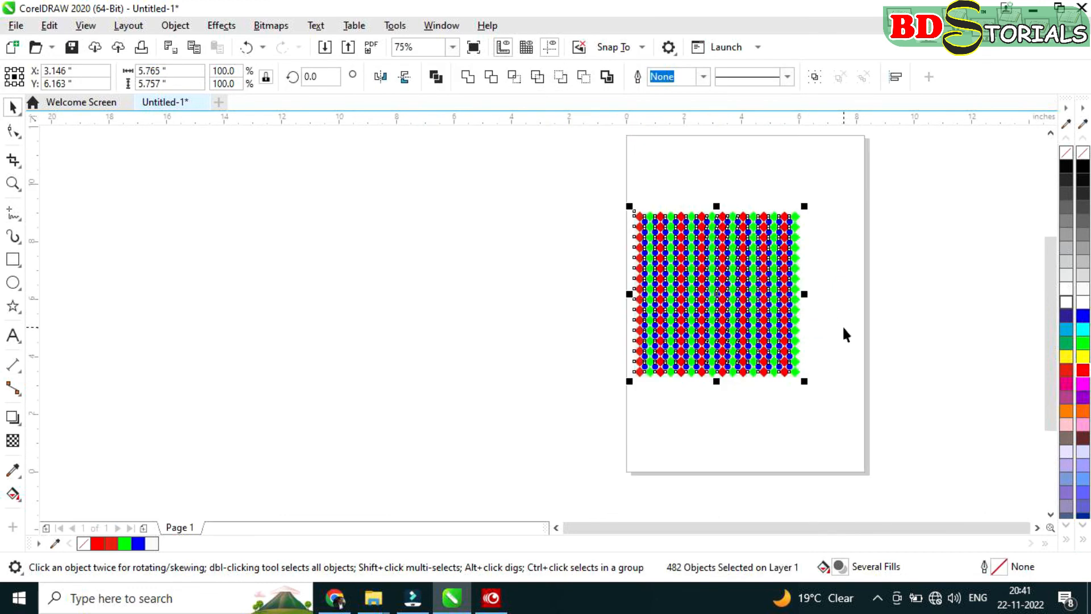
pyautogui.scroll(2, 843, 274)
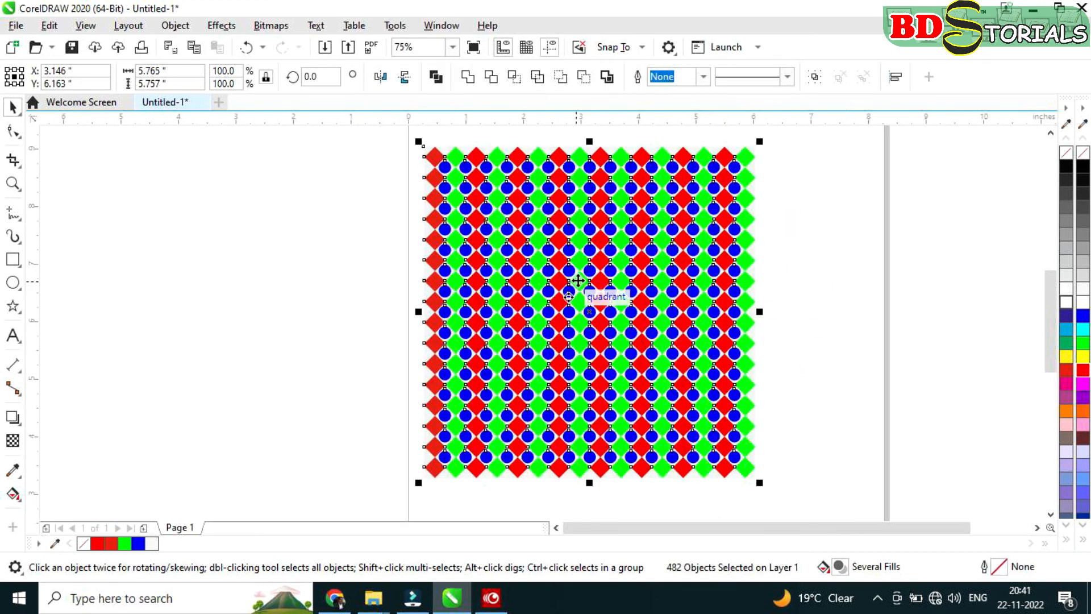
pyautogui.moveTo(580, 292); pyautogui.dragTo(917, 292)
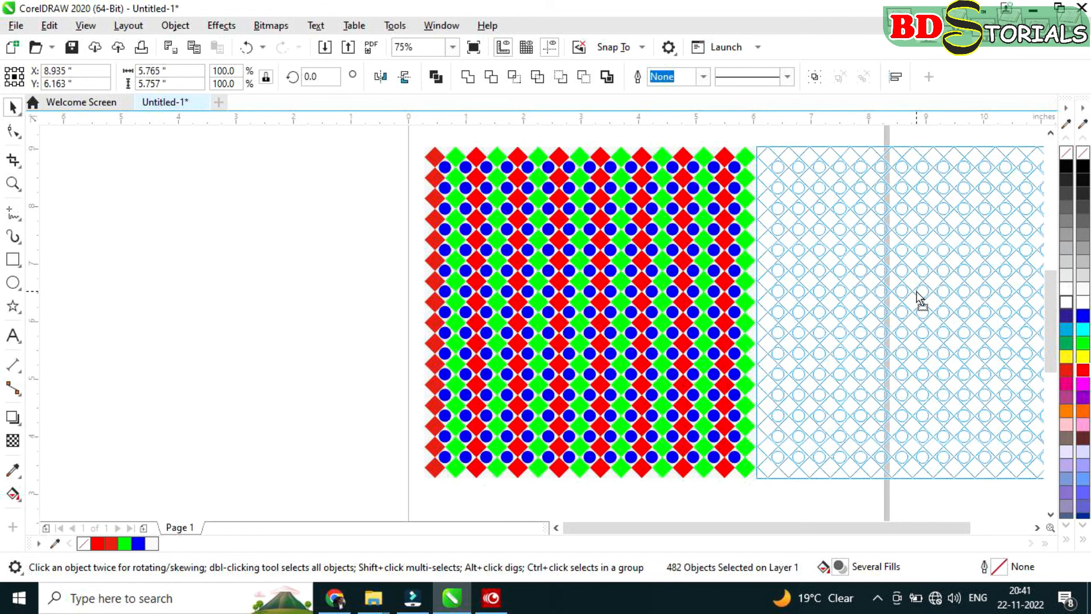
pyautogui.moveTo(916, 292); pyautogui.dragTo(916, 291)
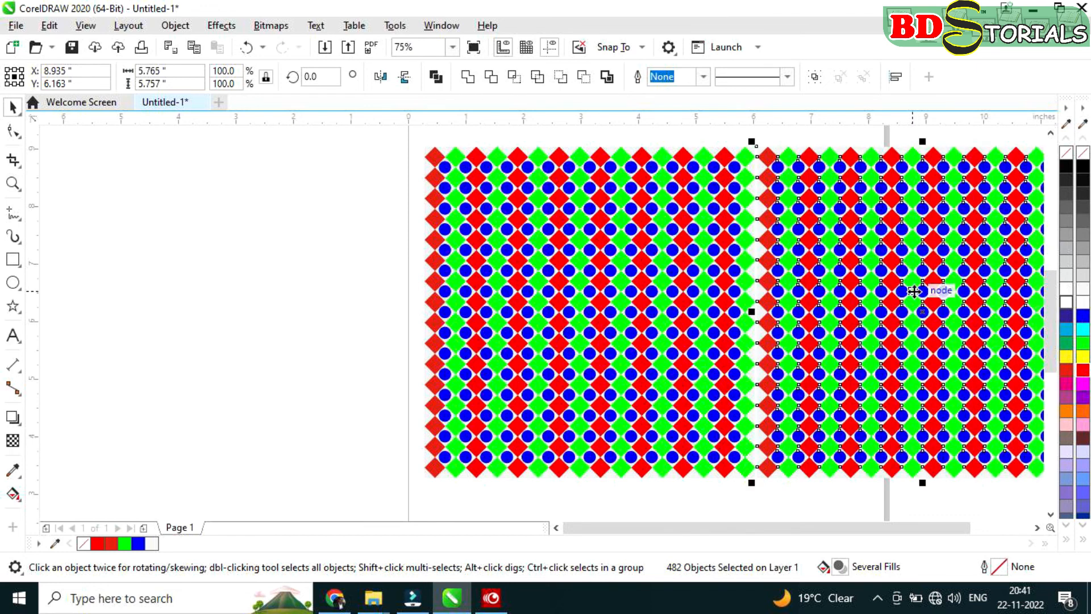
# Duplicate the copied pattern block four more times at the same spacing to form a row of six blocks
pyautogui.scroll(-3, 923, 335)
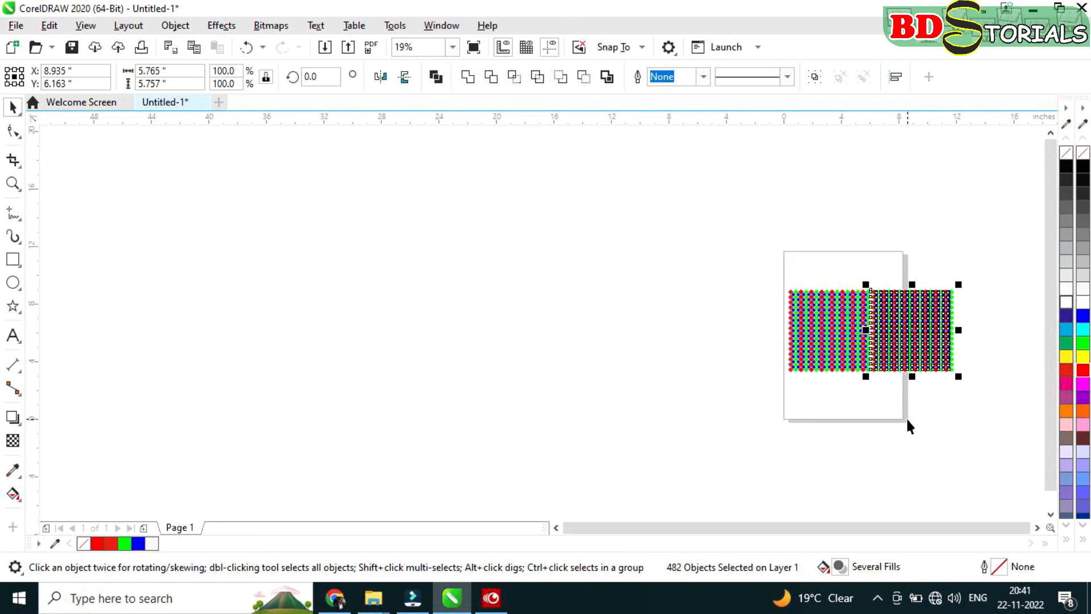
pyautogui.hotkey('ctrl', 'r')
pyautogui.hotkey('ctrl', 'r')
pyautogui.hotkey('ctrl', 'r')
pyautogui.hotkey('ctrl', 'r')
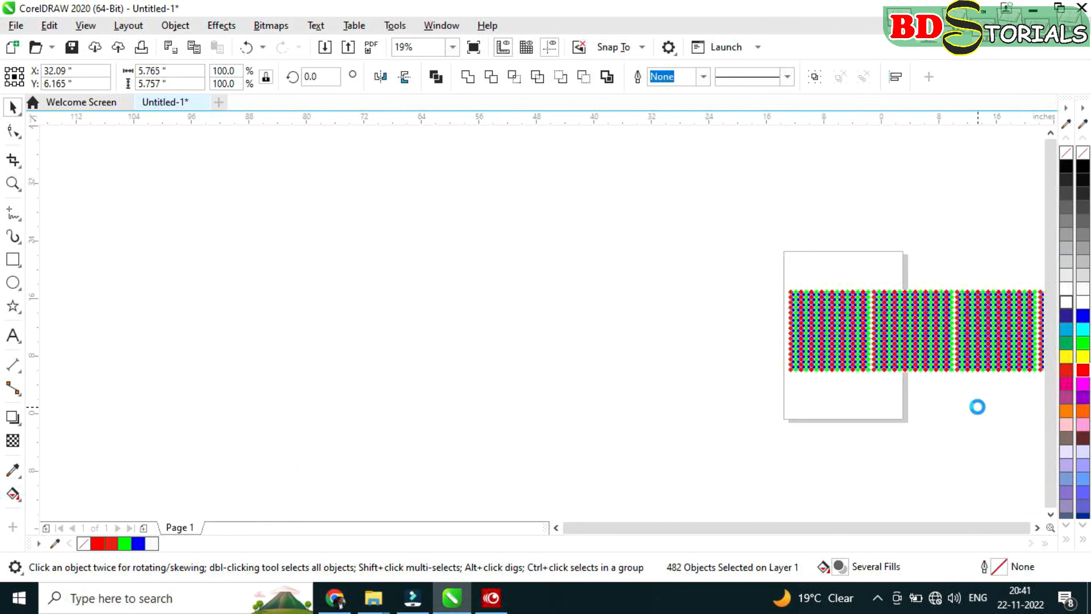
# Examine the full row of repeated pattern blocks and the joins between them
pyautogui.scroll(-3, 979, 408)
pyautogui.click(1038, 528)
pyautogui.click(1038, 528)
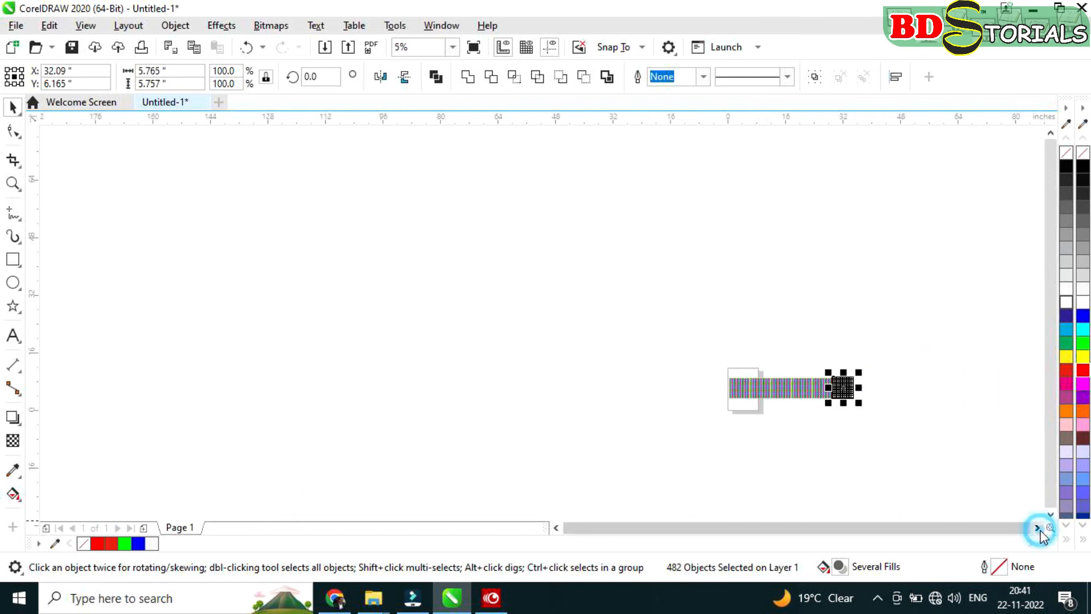
pyautogui.click(1037, 528)
pyautogui.scroll(1, 794, 445)
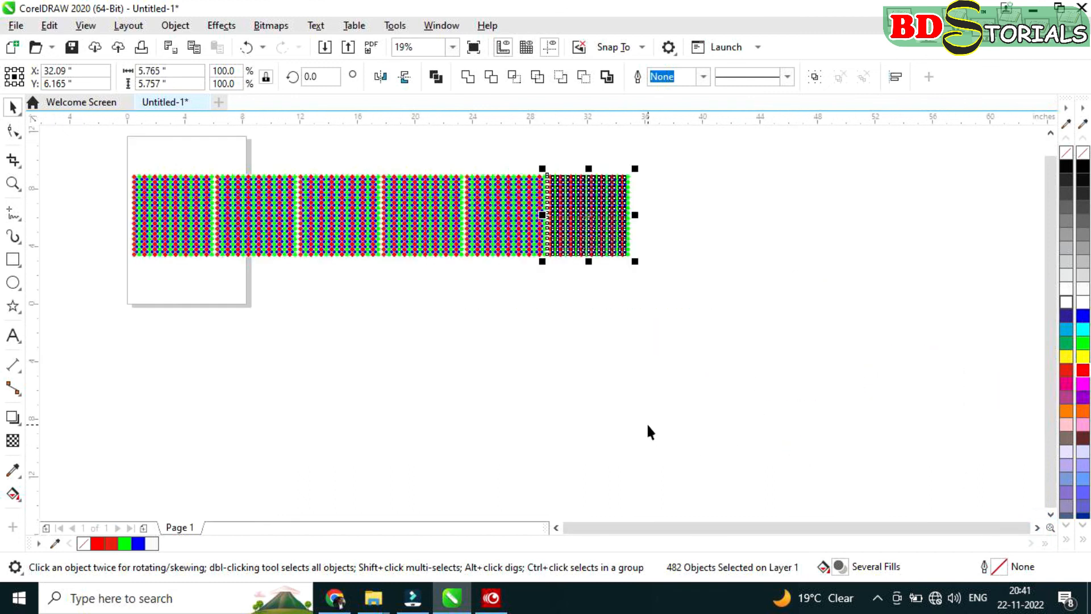
pyautogui.scroll(-1, 649, 430)
pyautogui.scroll(1, 523, 301)
pyautogui.scroll(1, 522, 292)
pyautogui.scroll(-1, 523, 297)
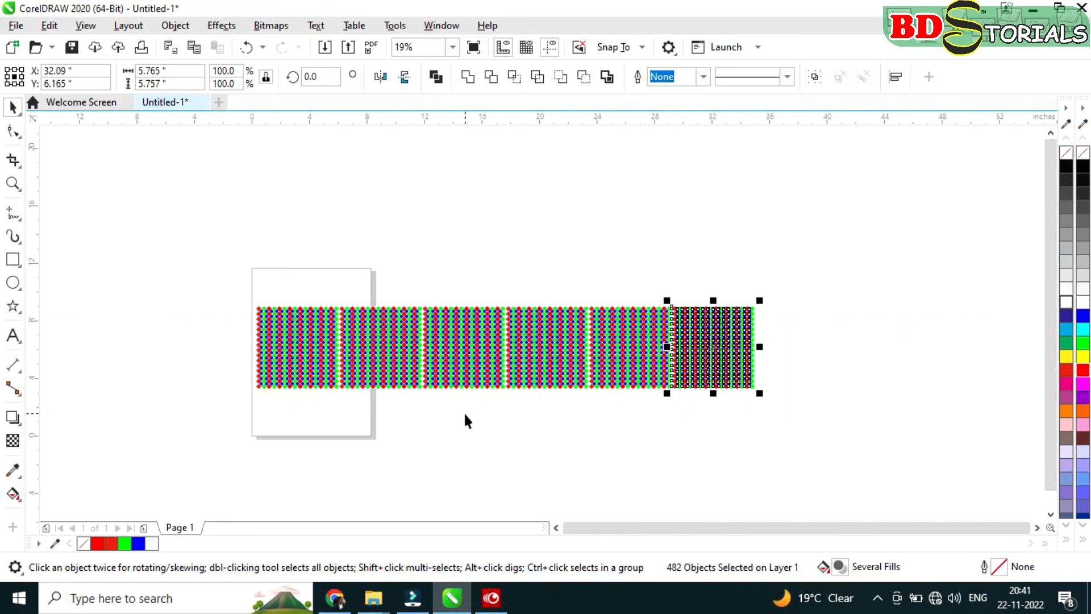
pyautogui.scroll(-1, 465, 415)
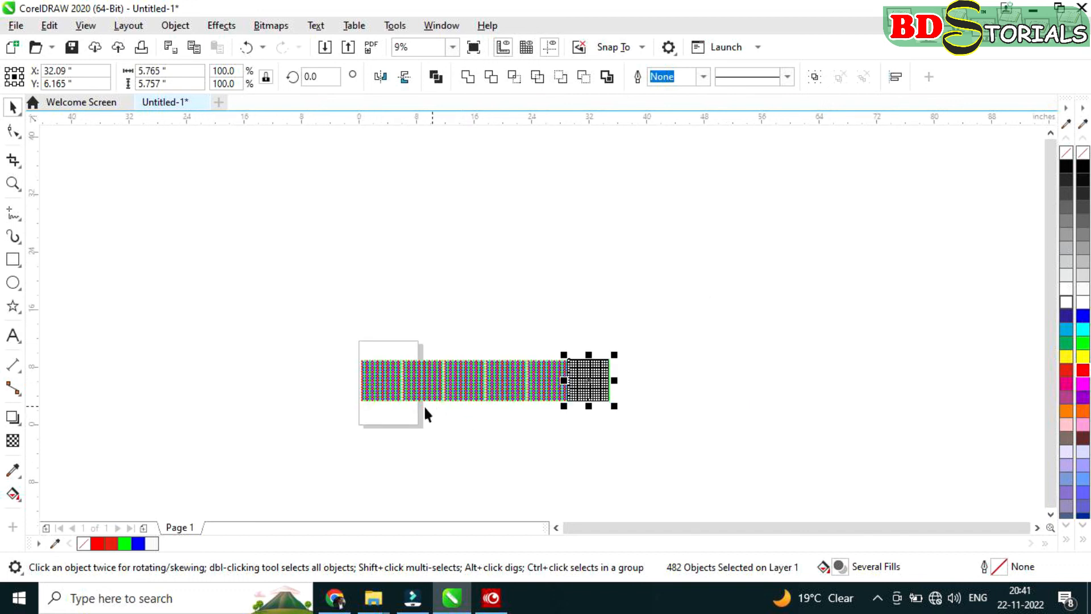
pyautogui.scroll(2, 349, 397)
pyautogui.scroll(-1, 349, 397)
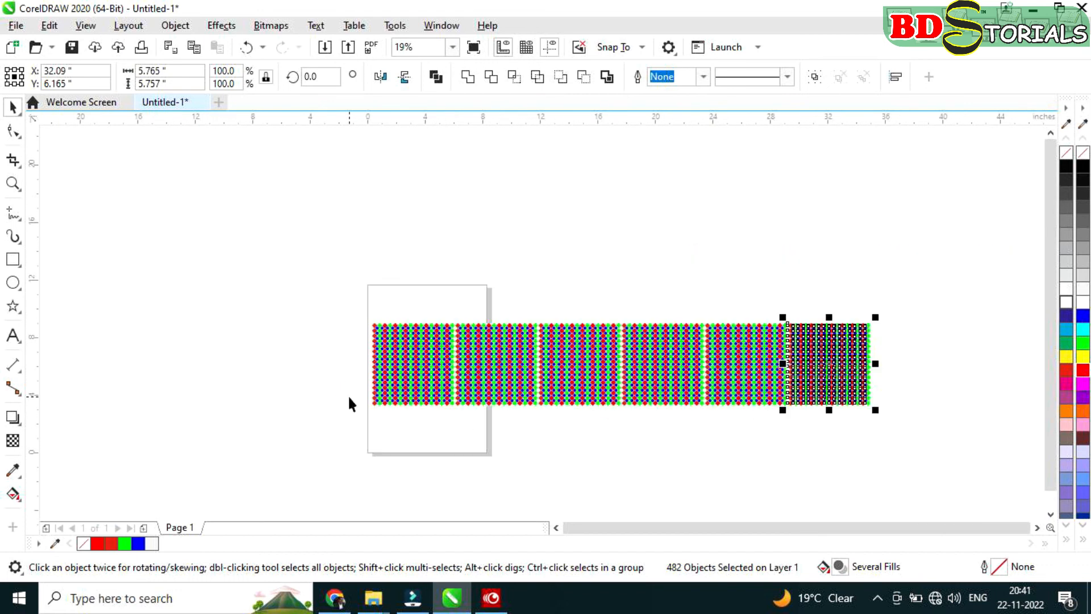
# Select all six pattern blocks in the row
pyautogui.moveTo(346, 310); pyautogui.dragTo(898, 430)
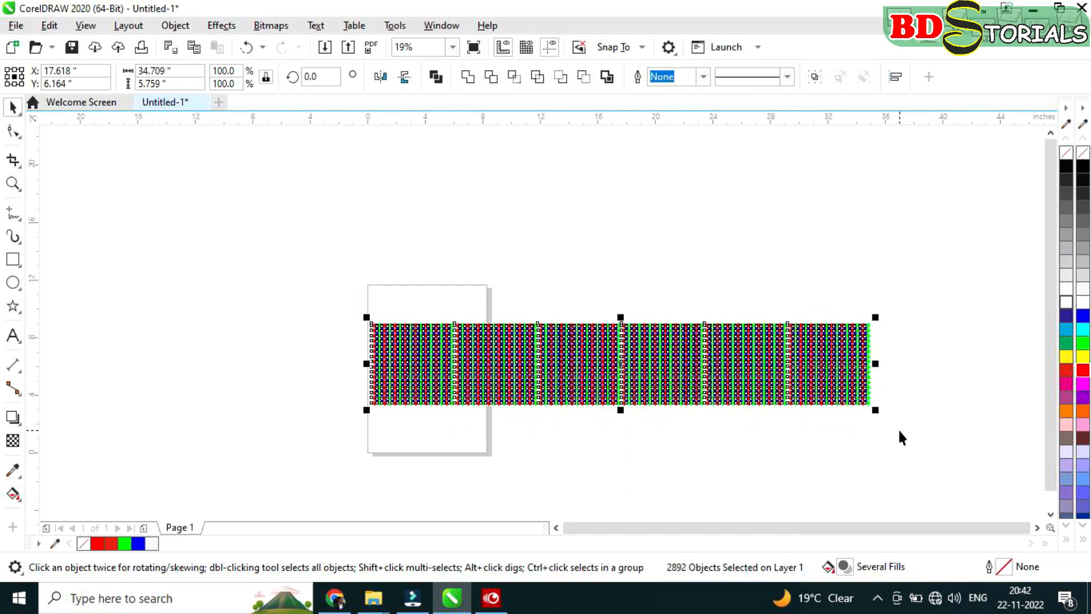